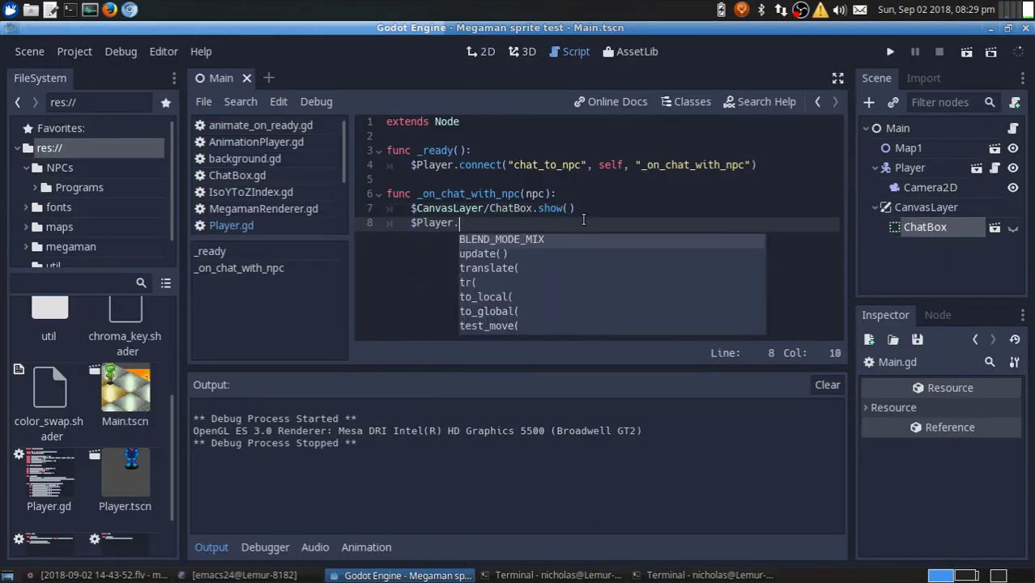
Open Player.gd and commit the pending git change before editing
{"action": "left_click", "coordinate": [891, 51]}
{"action": "scroll", "coordinate": [537, 257], "scroll_direction": "down", "scroll_amount": 5}
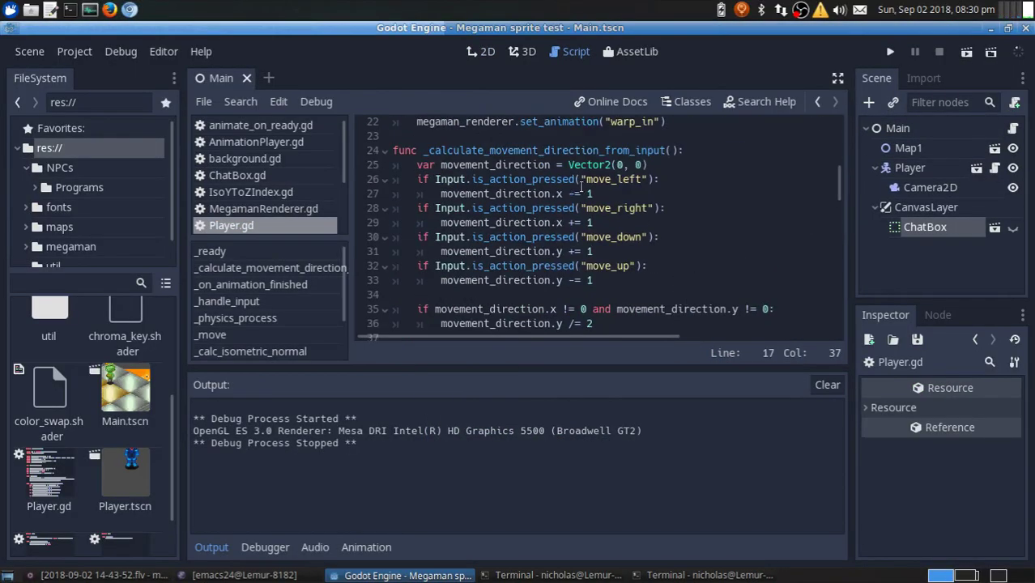
{"action": "scroll", "coordinate": [538, 257], "scroll_direction": "down", "scroll_amount": 5}
{"action": "type", "text": "git commit -m \"Changed input to be disabled and the chatbox to show"}
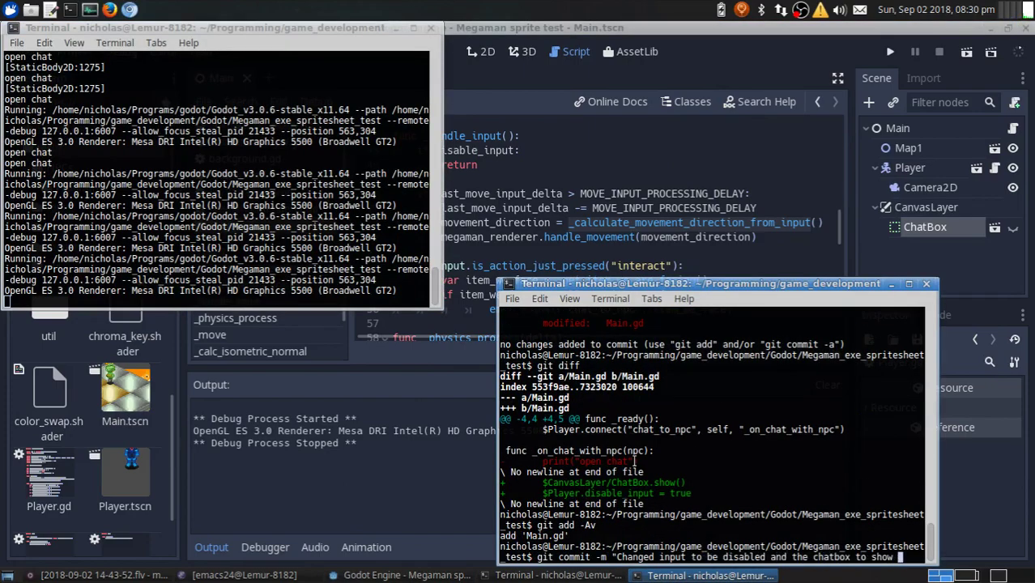
{"action": "key", "text": "Return"}
{"action": "key", "text": "alt+Tab"}
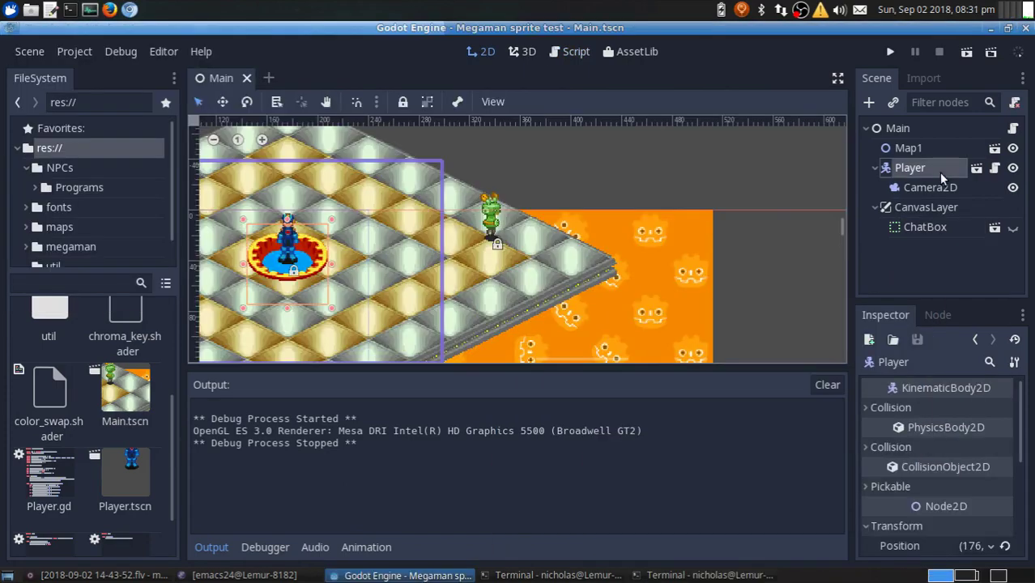
{"action": "scroll", "coordinate": [537, 265], "scroll_direction": "down", "scroll_amount": 1}
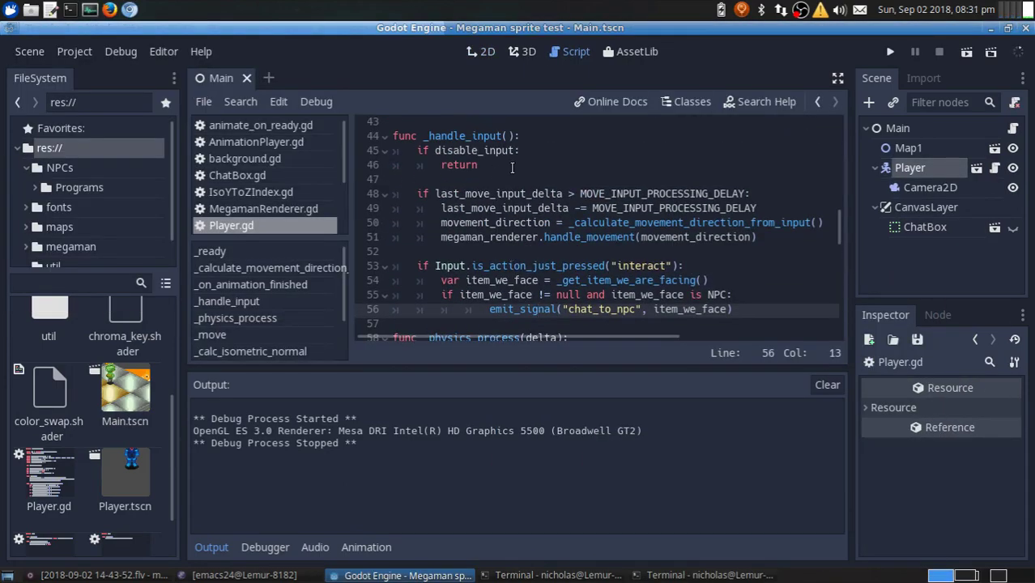
{"action": "scroll", "coordinate": [609, 202], "scroll_direction": "up", "scroll_amount": 3}
Under the disable_input check in _handle_input, reset movement_direction to Vector2(0, 0)
{"action": "left_click", "coordinate": [535, 194]}
{"action": "key", "text": "Return"}
{"action": "type", "text": "if not _is_zero"}
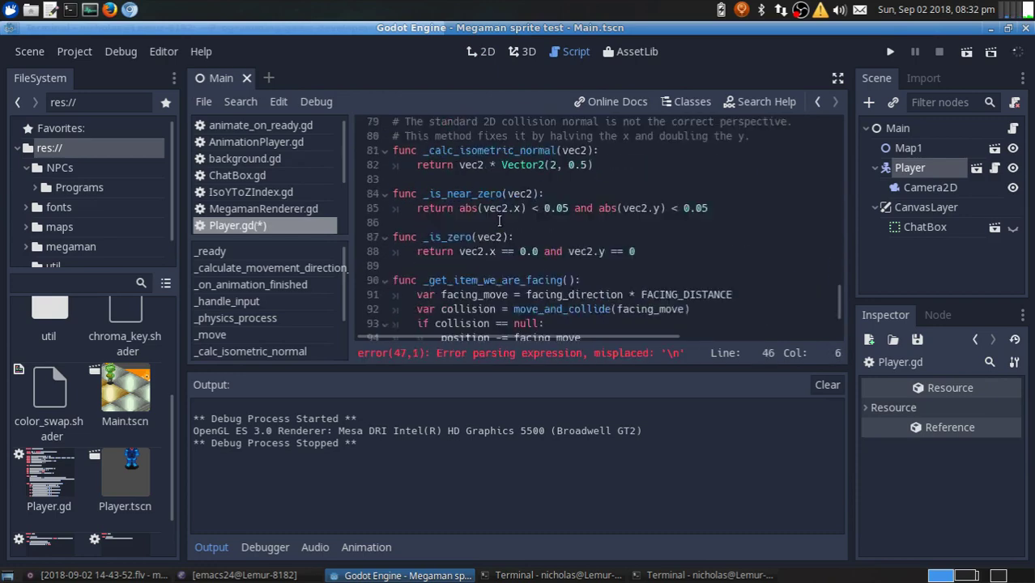
{"action": "type", "text": "):"}
{"action": "key", "text": "Return"}
{"action": "type", "text": "movement_direction = Vector2(0, 0"}
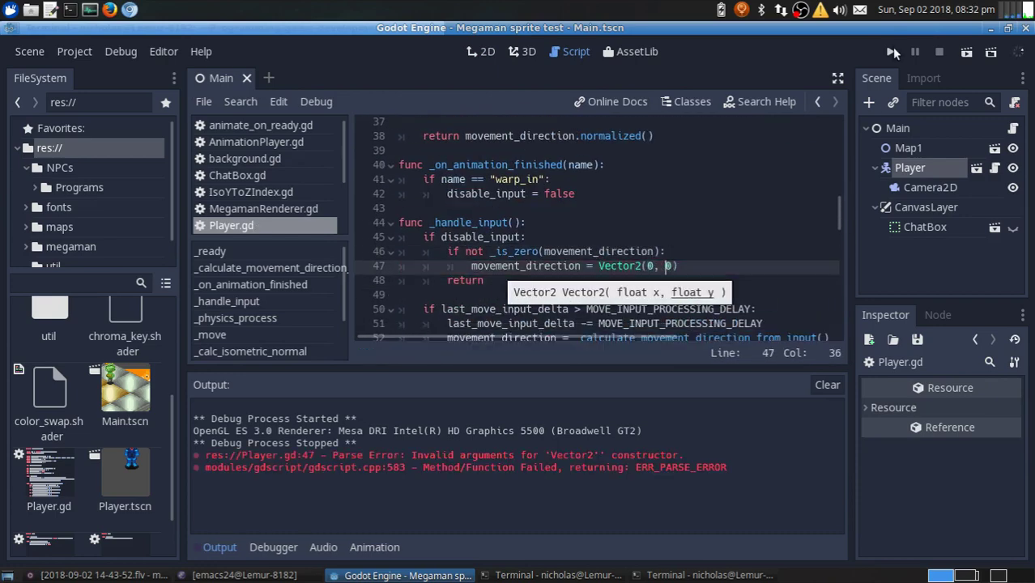
Run the game to test the movement fix and commit it to git
{"action": "left_click", "coordinate": [893, 51]}
{"action": "scroll", "coordinate": [512, 234], "scroll_direction": "down", "scroll_amount": 1}
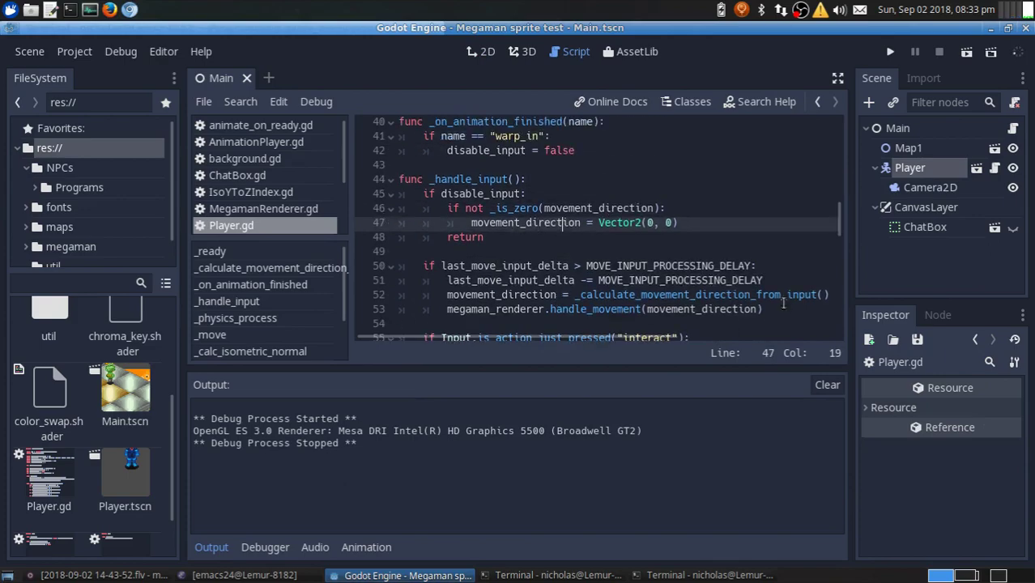
{"action": "type", "text": "megaman_renderer.handle_movement(movement_direction)"}
{"action": "key", "text": "F5"}
{"action": "type", "text": "git commit -m \"Fixed the play"}
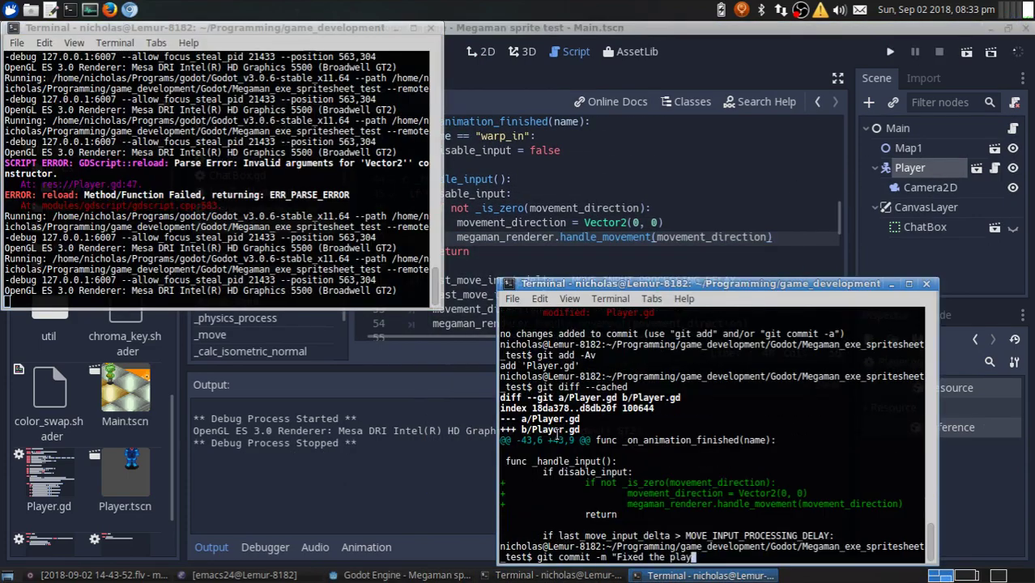
{"action": "key", "text": "Return"}
Move the last_move_input_delta increment into _handle_input and pass delta to it
{"action": "left_click", "coordinate": [627, 213]}
{"action": "scroll", "coordinate": [626, 213], "scroll_direction": "up", "scroll_amount": 5}
{"action": "scroll", "coordinate": [627, 213], "scroll_direction": "down", "scroll_amount": 3}
{"action": "left_click", "coordinate": [627, 213]}
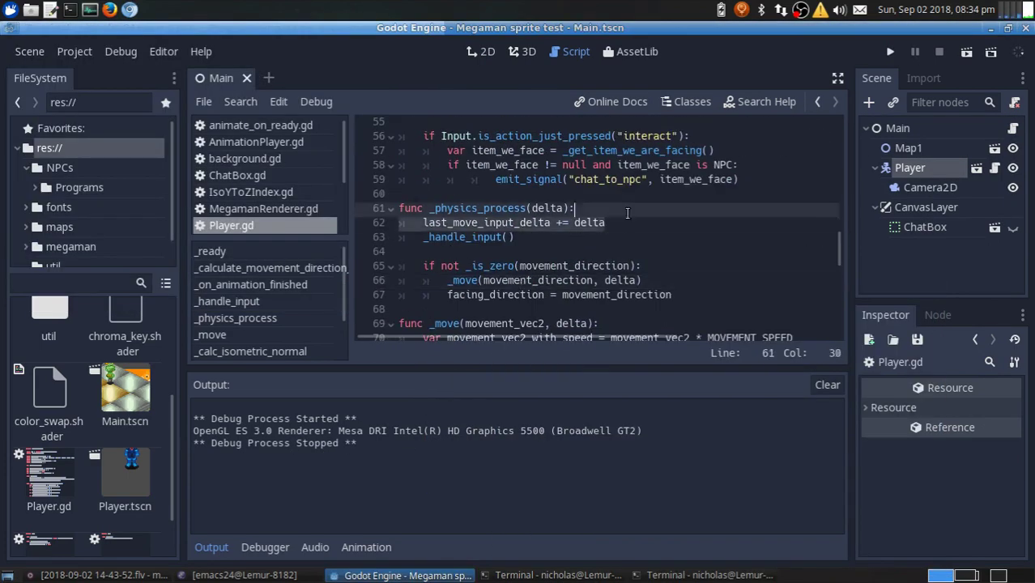
{"action": "key", "text": "ctrl+x"}
{"action": "key", "text": "ctrl+v"}
{"action": "key", "text": "F5"}
{"action": "type", "text": "delta"}
Test the delta change in the running game and commit it
{"action": "key", "text": "F5"}
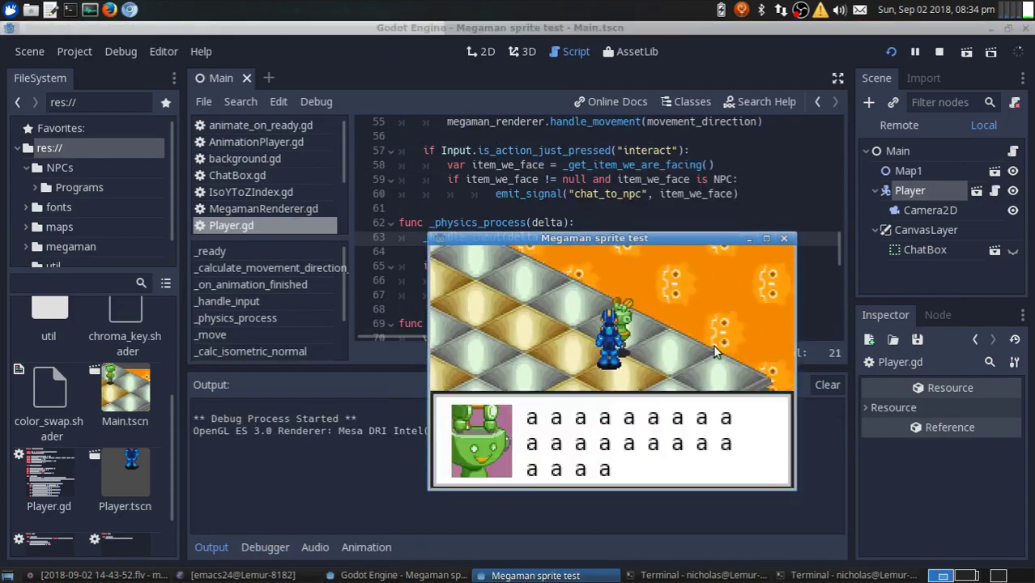
{"action": "key", "text": "F8"}
{"action": "key", "text": "alt+Tab"}
{"action": "type", "text": "git commit -m \"Fixe"}
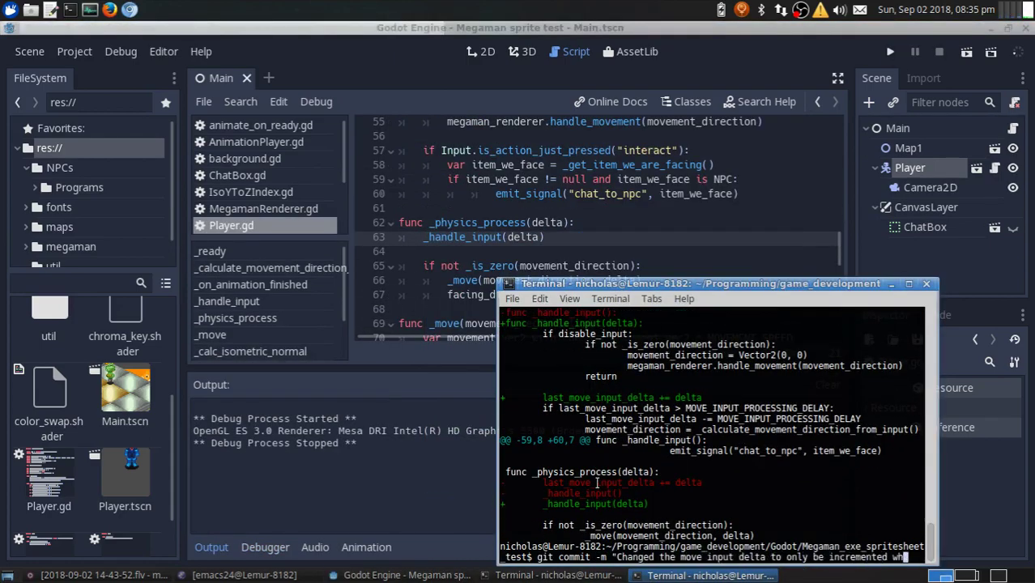
{"action": "key", "text": "Return"}
Narrow the emacs notes to the Godot subtree in its own buffer
{"action": "key", "text": "alt+Tab"}
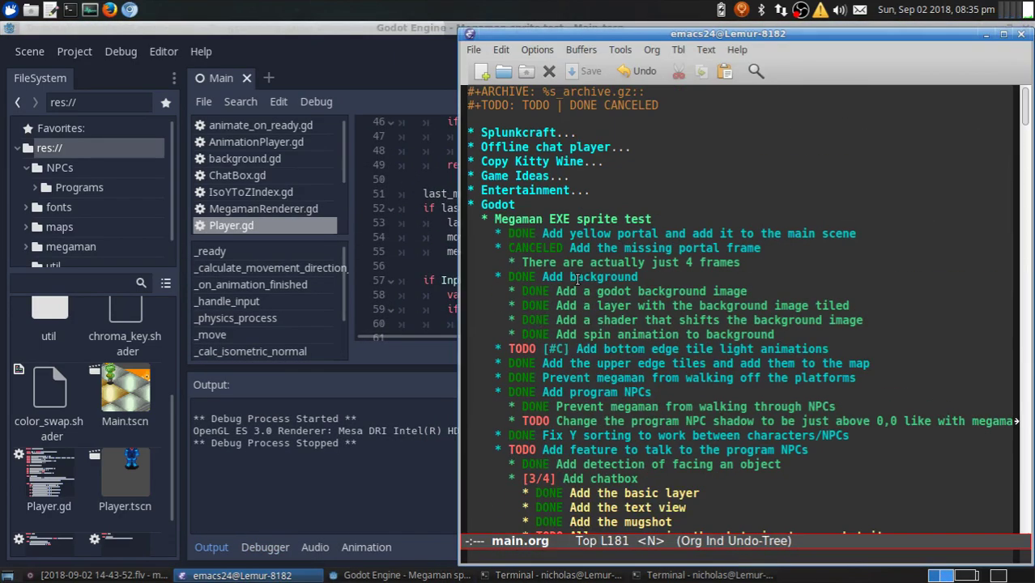
{"action": "key", "text": "ctrl+c"}
{"action": "key", "text": "ctrl+x"}
Attach a new script to the MrProgConversation scene's root node
{"action": "key", "text": "b"}
{"action": "left_click", "coordinate": [430, 418]}
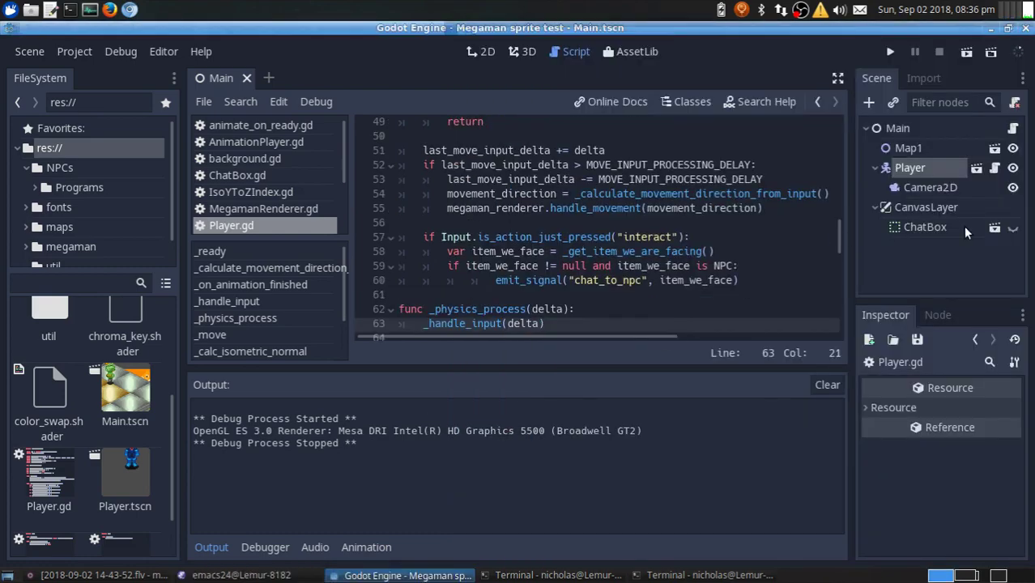
{"action": "key", "text": "ctrl+Tab"}
{"action": "key", "text": "ctrl+Tab"}
{"action": "key", "text": "ctrl+shift+Tab"}
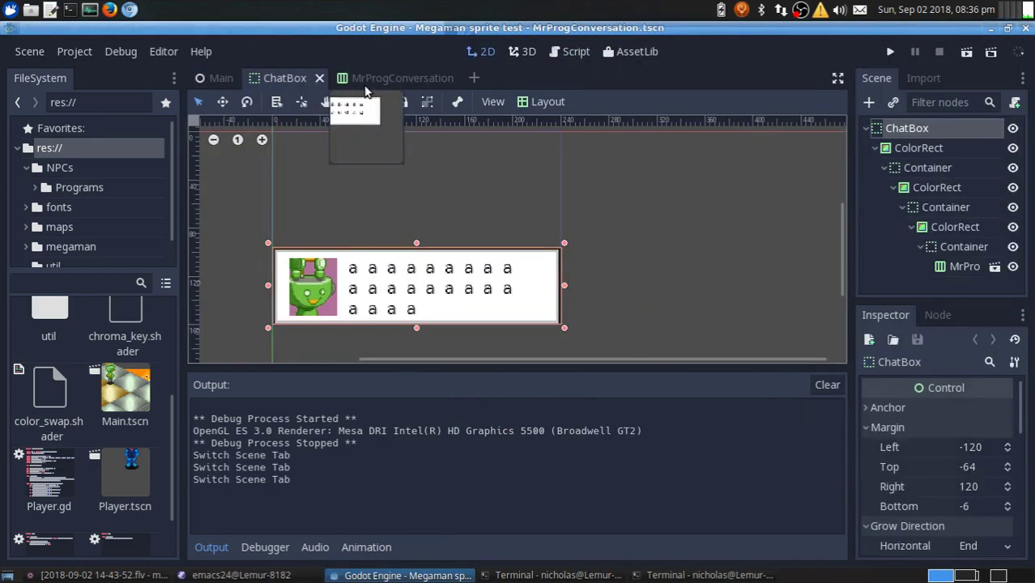
{"action": "key", "text": "ctrl+Tab"}
{"action": "right_click", "coordinate": [932, 128]}
{"action": "left_click", "coordinate": [863, 193]}
{"action": "key", "text": "Return"}
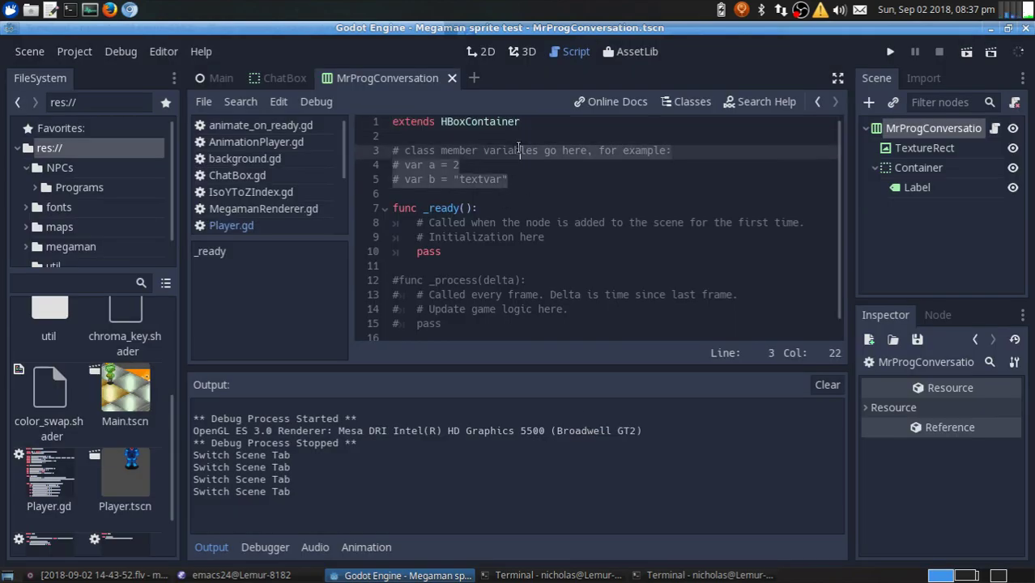
Write the enable switch and interact check in MrProgConversation.gd using GVim, then save it
{"action": "key", "text": "ctrl+shift+k"}
{"action": "key", "text": "ctrl+shift+k"}
{"action": "key", "text": "ctrl+shift+k"}
{"action": "key", "text": "ctrl+shift+k"}
{"action": "key", "text": "alt+Tab"}
{"action": "type", "text": "NPCs/Programs/"}
{"action": "key", "text": "Tab"}
{"action": "key", "text": "Tab"}
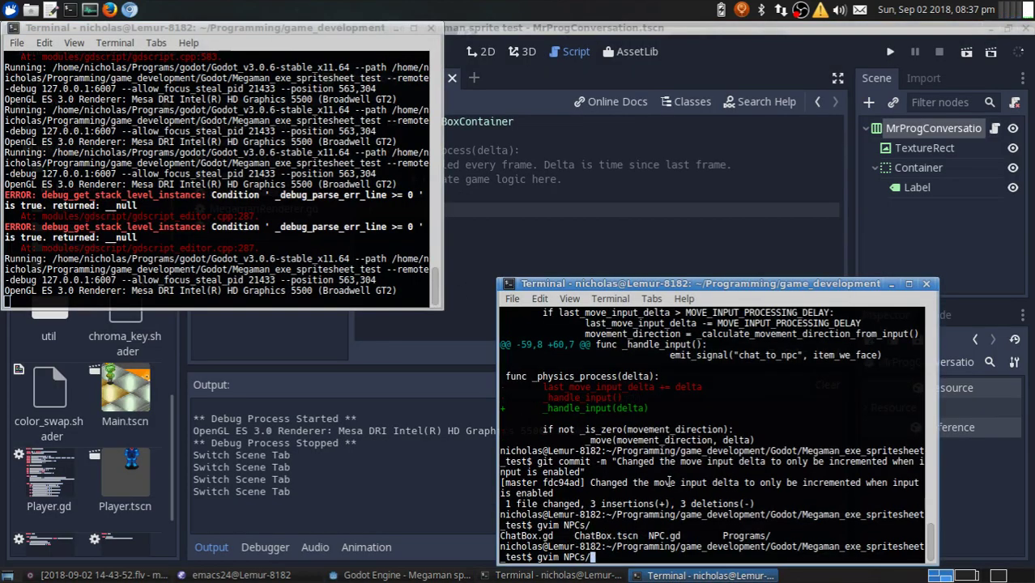
{"action": "type", "text": "mugshot/MrProg"}
{"action": "key", "text": "Tab"}
{"action": "key", "text": "Tab"}
{"action": "type", "text": "Conversation.gd"}
{"action": "key", "text": "Return"}
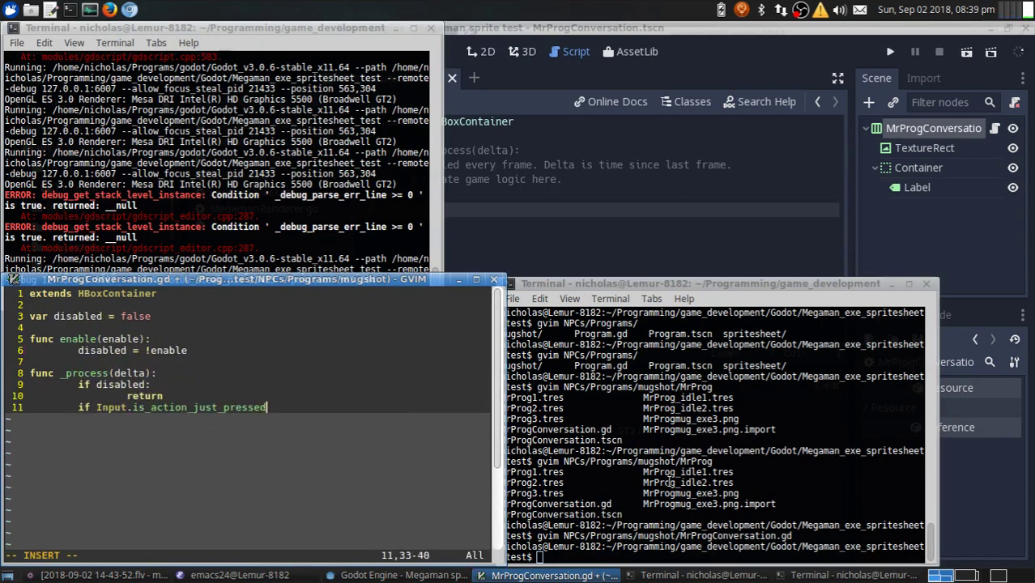
{"action": "key", "text": "Escape"}
{"action": "type", "text": ":wq"}
{"action": "key", "text": "Return"}
Switch to the ChatBox scene and bring up its ChatBox.gd script
{"action": "key", "text": "ctrl+alt+t"}
{"action": "type", "text": "cd NPCs/Programs/mugshot/"}
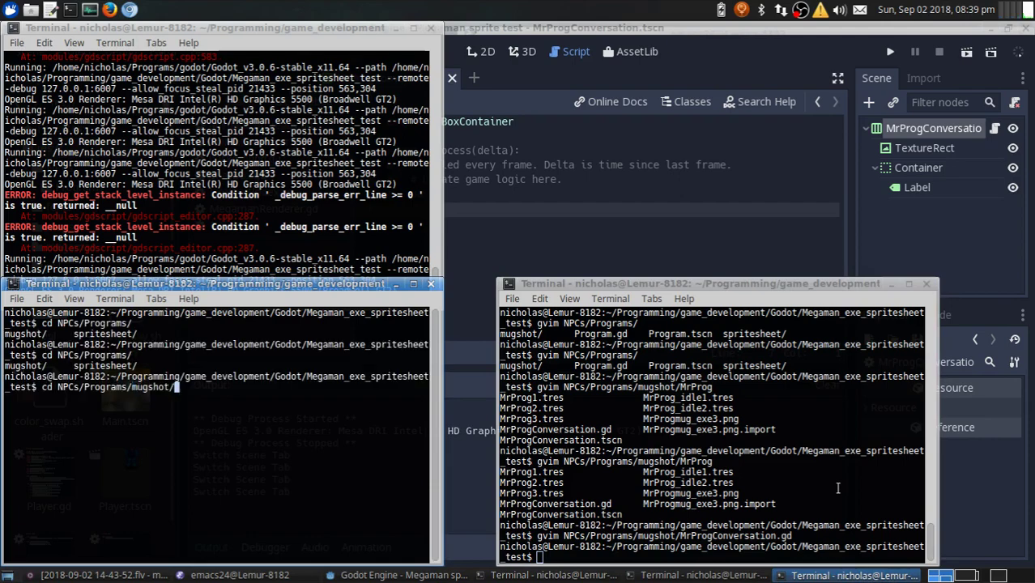
{"action": "key", "text": "alt+Tab"}
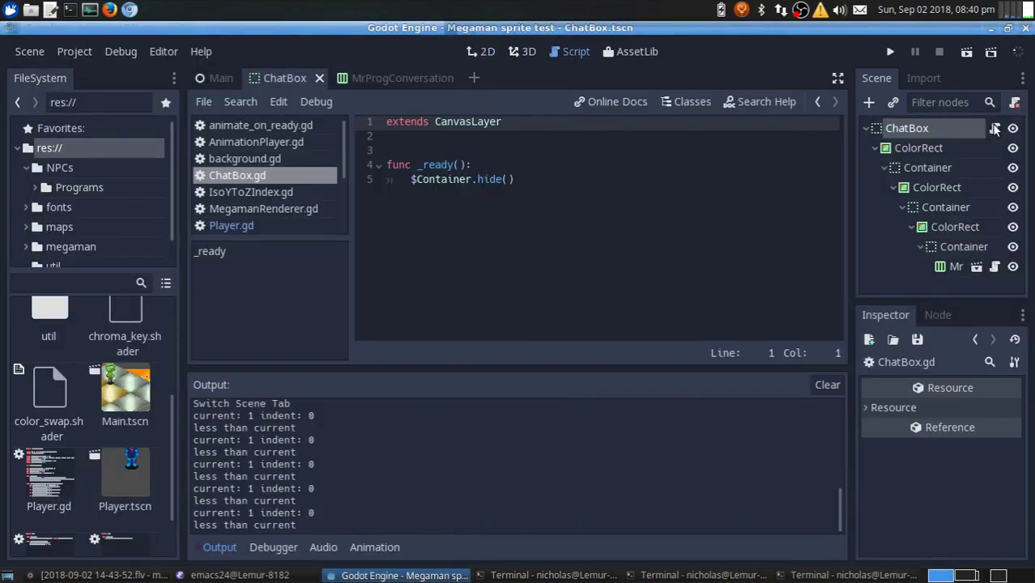
{"action": "key", "text": "ctrl+Tab"}
{"action": "key", "text": "Escape"}
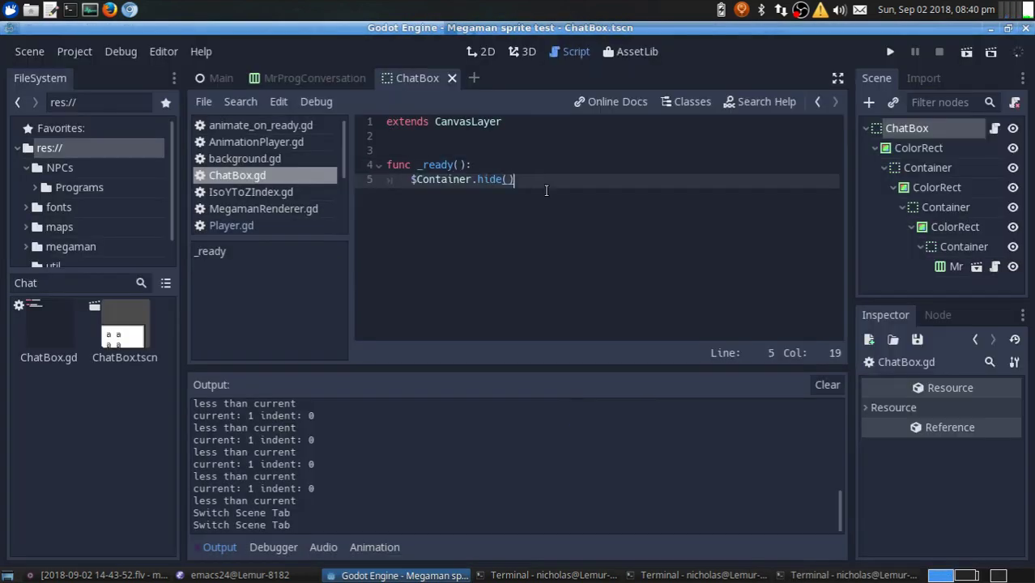
{"action": "key", "text": "alt+Tab"}
Open ChatBox.gd in GVim with MrProgConversation.gd in a vertical split
{"action": "type", "text": "gvim NP"}
{"action": "key", "text": "ctrl+c"}
{"action": "key", "text": "alt+Tab"}
{"action": "type", "text": "gvim ChatBox.gd"}
{"action": "key", "text": "Return"}
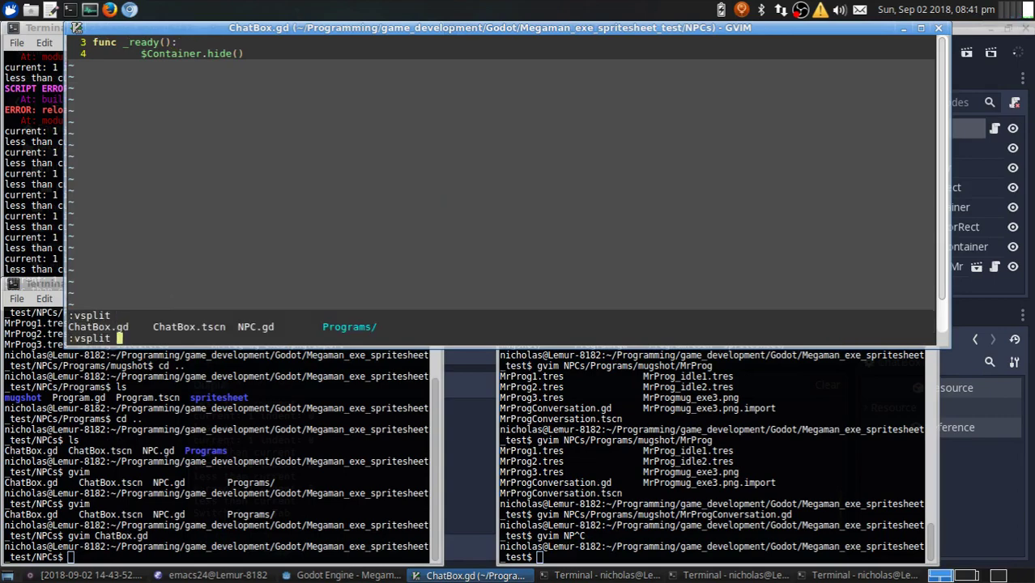
{"action": "type", "text": ":vsplit Programs/mugshot/MrProgConversation.gd"}
{"action": "key", "text": "Return"}
Paste the copied enable/interact lines into ChatBox.gd and add $Container.hide() under the interact check
{"action": "key", "text": "p"}
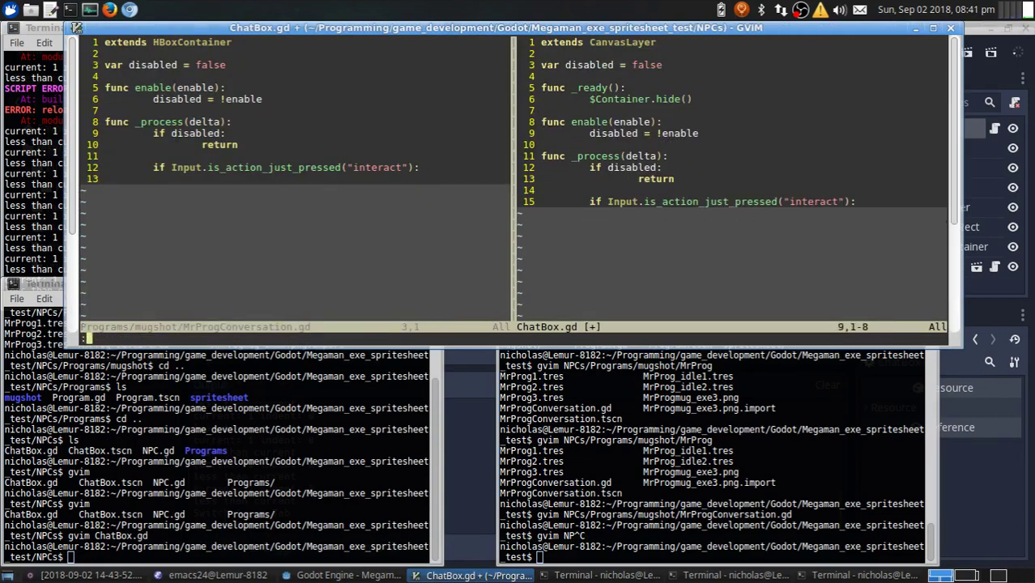
{"action": "key", "text": "ctrl+w"}
{"action": "type", "text": "oo$"}
{"action": "left_click_drag", "start_coordinate": [480, 26], "coordinate": [454, 195]}
{"action": "left_click", "coordinate": [209, 412]}
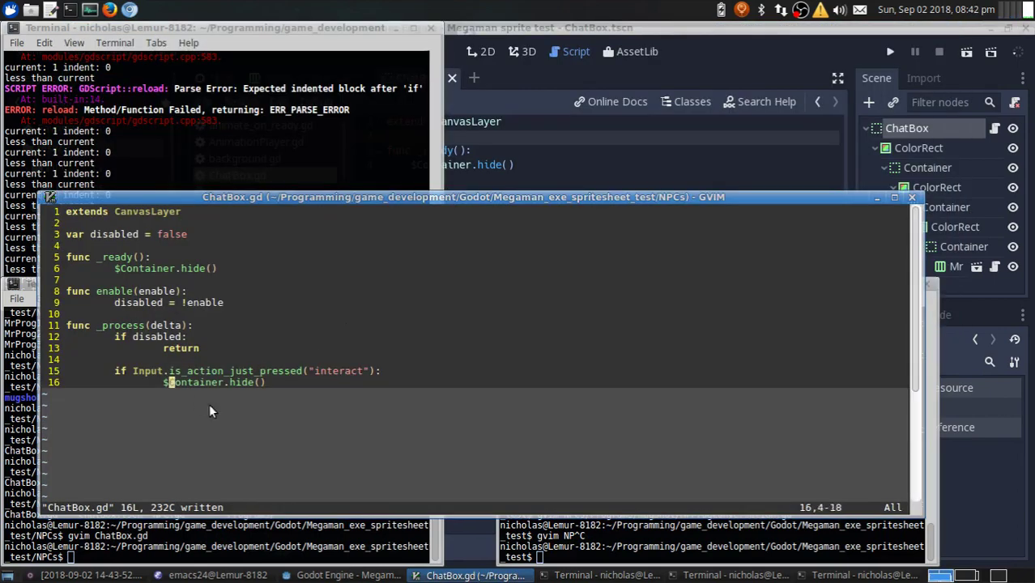
{"action": "left_click", "coordinate": [808, 158]}
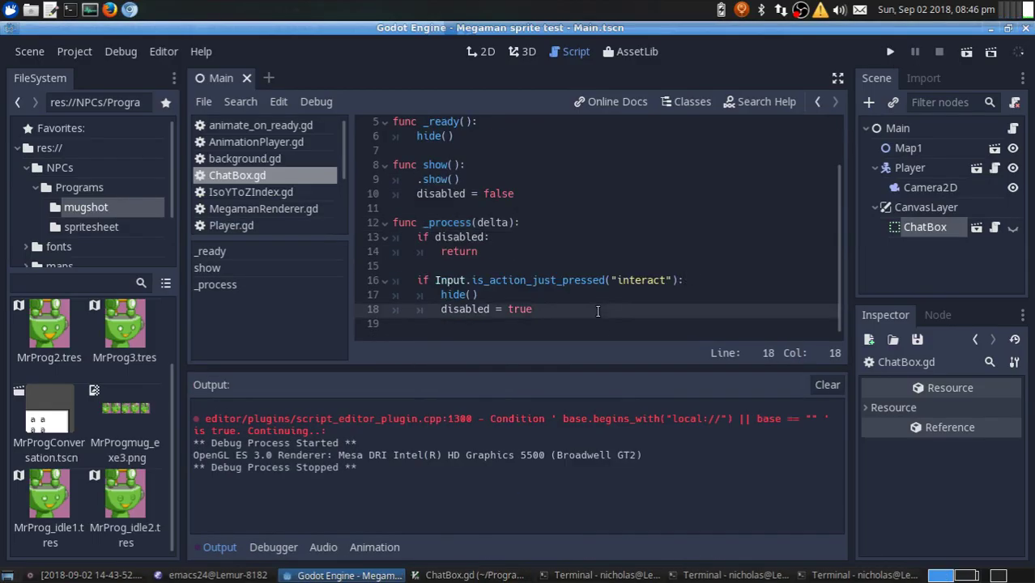
Add a last_enabled_time variable and an ENABLE_DELAY constant to ChatBox.gd
{"action": "key", "text": "Return"}
{"action": "type", "text": "var last_enabled_time = 0"}
{"action": "key", "text": "ctrl+s"}
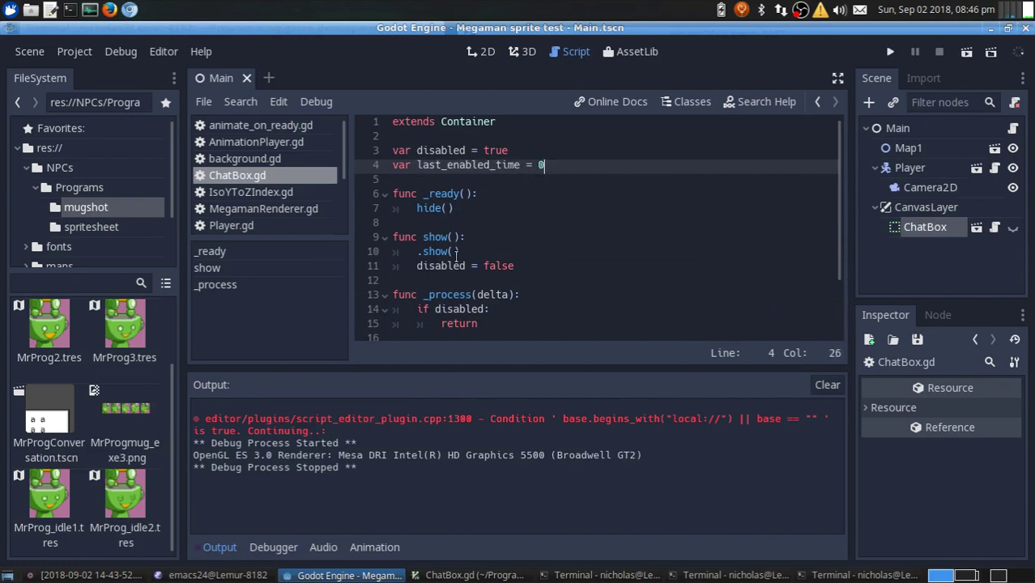
{"action": "type", "text": "enable_delay"}
{"action": "left_click", "coordinate": [476, 136]}
{"action": "key", "text": "Return"}
{"action": "key", "text": "Return"}
{"action": "key", "text": "Up"}
{"action": "type", "text": "const ENABLE"}
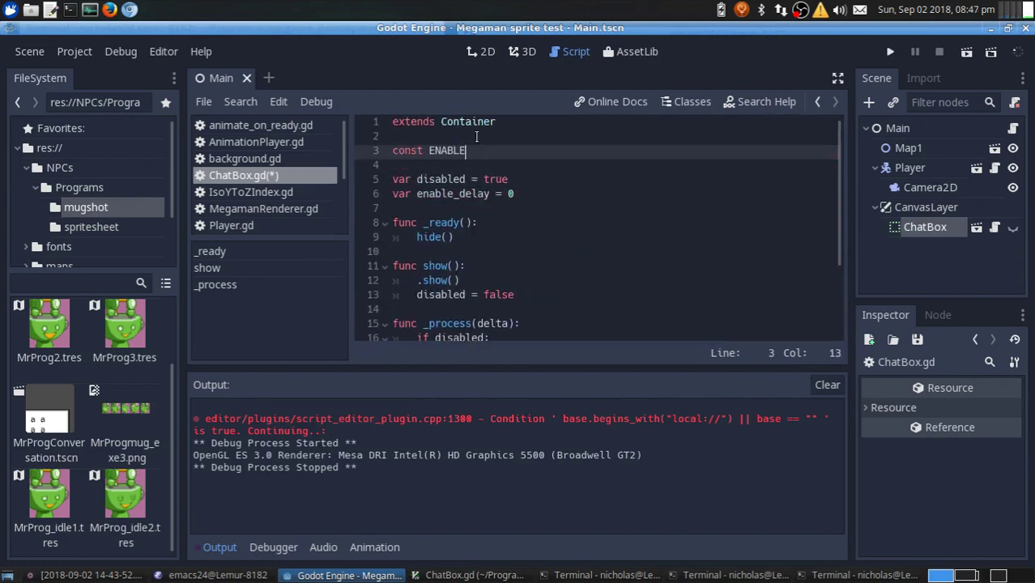
In _process, add delta to enable_delay_time and skip input while it is below ENABLE_DELAY
{"action": "scroll", "coordinate": [507, 229], "scroll_direction": "down", "scroll_amount": 2}
{"action": "left_click", "coordinate": [514, 278]}
{"action": "key", "text": "Return"}
{"action": "key", "text": "Return"}
{"action": "key", "text": "Up"}
{"action": "type", "text": "enable_delay_time += delta"}
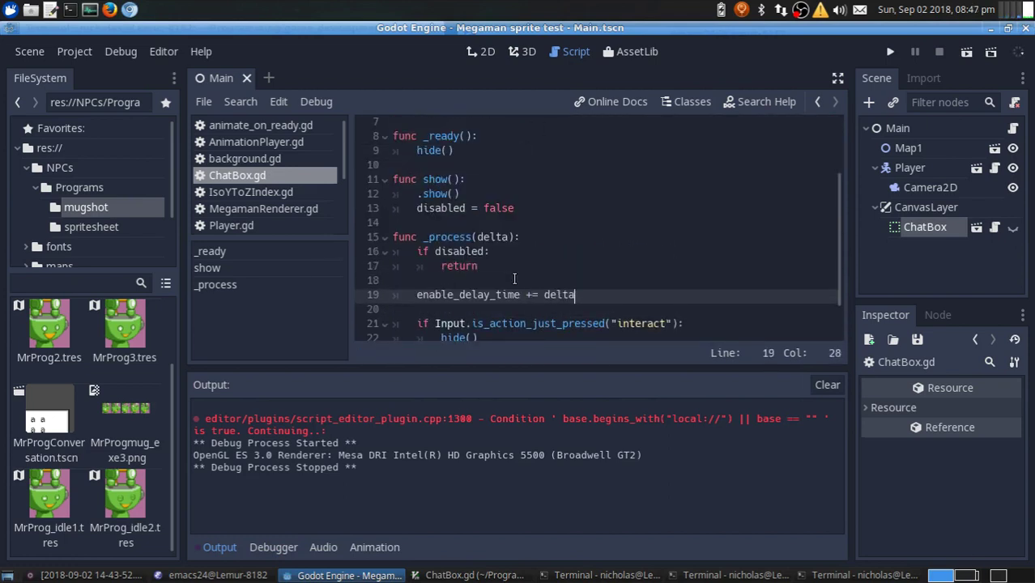
{"action": "type", "text": " if enable_delay_time < ENABLE_DELAY:"}
{"action": "key", "text": "ctrl+s"}
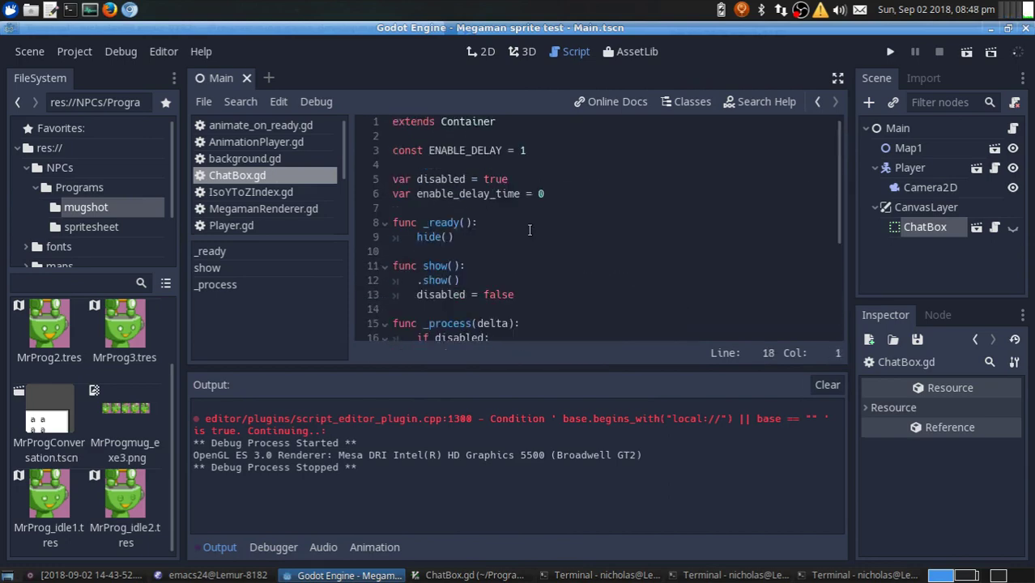
Declare a delay_completed variable in ChatBox.gd and save it in GVim
{"action": "key", "text": "alt+Tab"}
{"action": "key", "text": "6"}
{"action": "key", "text": "shift+g"}
{"action": "type", "text": "ovar delay_completed = fals"}
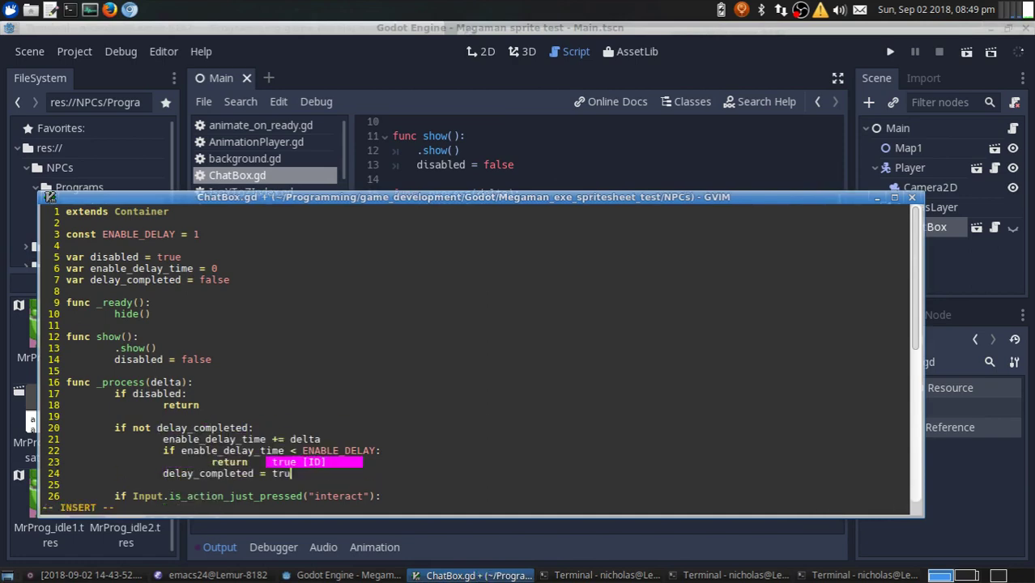
{"action": "type", "text": "e"}
{"action": "key", "text": "Escape"}
{"action": "type", "text": ":w"}
{"action": "key", "text": "Return"}
{"action": "key", "text": "1"}
In show(), reset delay_completed to false after the enable_delay_time reset and save
{"action": "key", "text": "4"}
{"action": "key", "text": "shift+g"}
{"action": "type", "text": "odelay_completed = falsedk"}
{"action": "key", "text": "shift+p"}
{"action": "type", "text": ":w"}
{"action": "key", "text": "Return"}
{"action": "key", "text": "2"}
{"action": "key", "text": "8"}
{"action": "key", "text": "shift+g"}
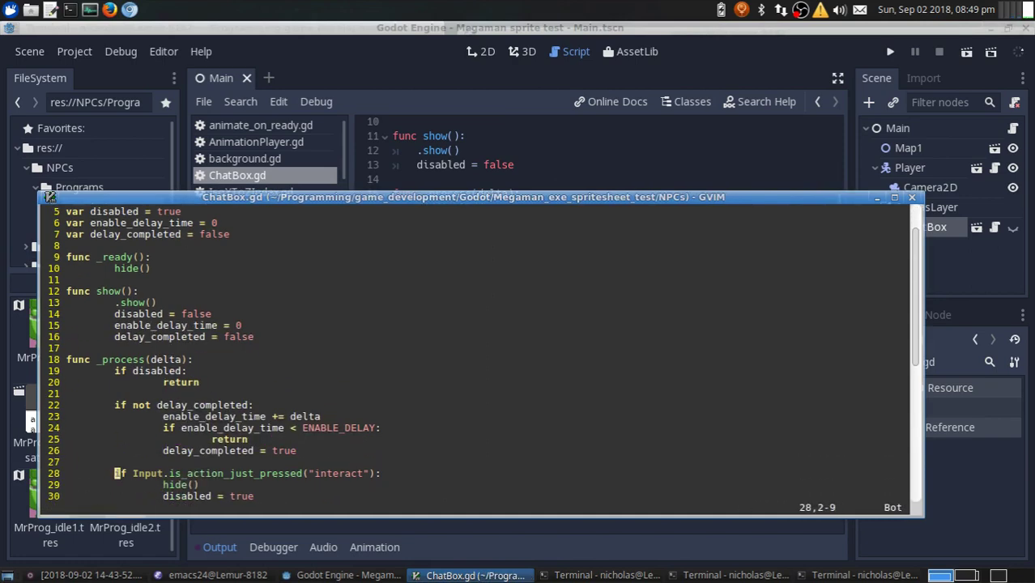
Run the game twice to test the chat box delay, then close it
{"action": "key", "text": "F5"}
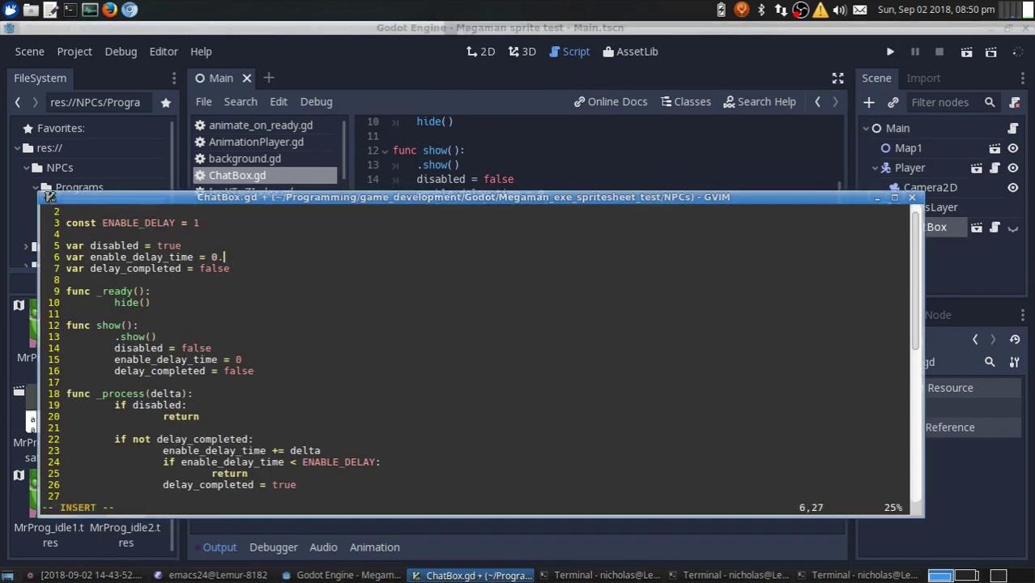
{"action": "key", "text": "F5"}
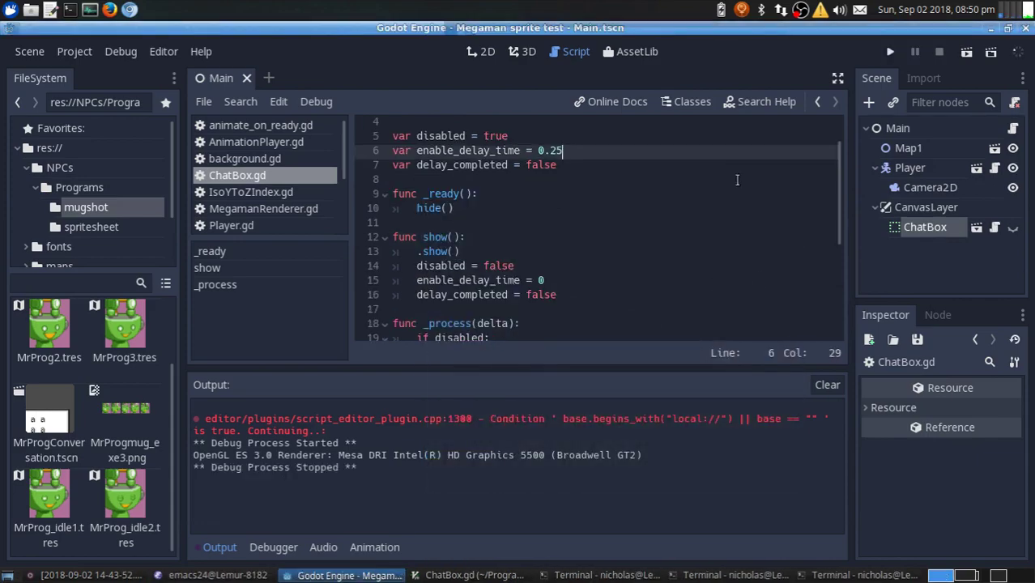
{"action": "left_click", "coordinate": [783, 238]}
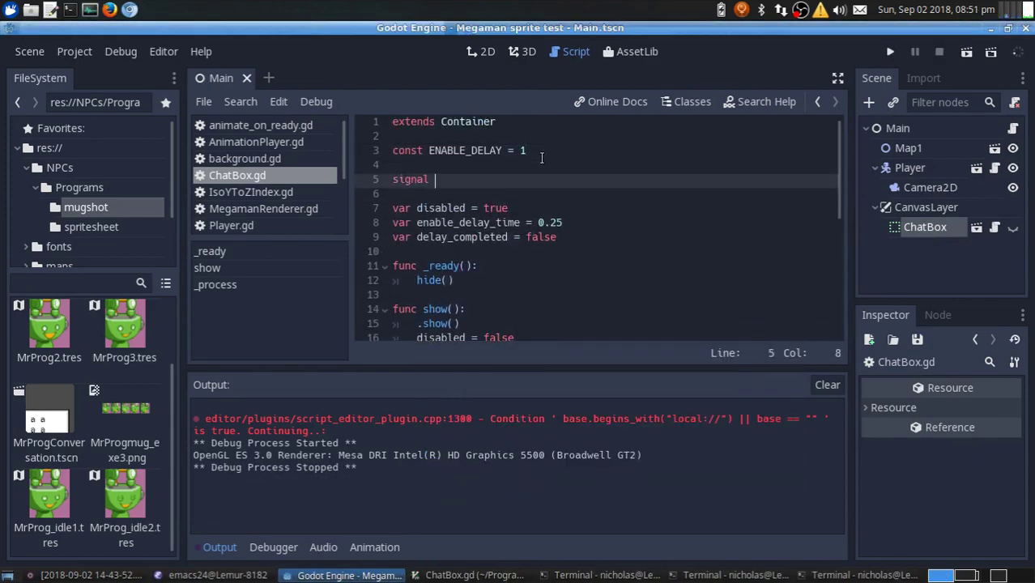
Check git status and stage all ChatBox changes with git add -Av
{"action": "left_click", "coordinate": [733, 575]}
{"action": "type", "text": "qgit status"}
{"action": "key", "text": "Return"}
{"action": "type", "text": "git add -Av"}
{"action": "key", "text": "Return"}
{"action": "type", "text": "git commit -m \"Chang"}
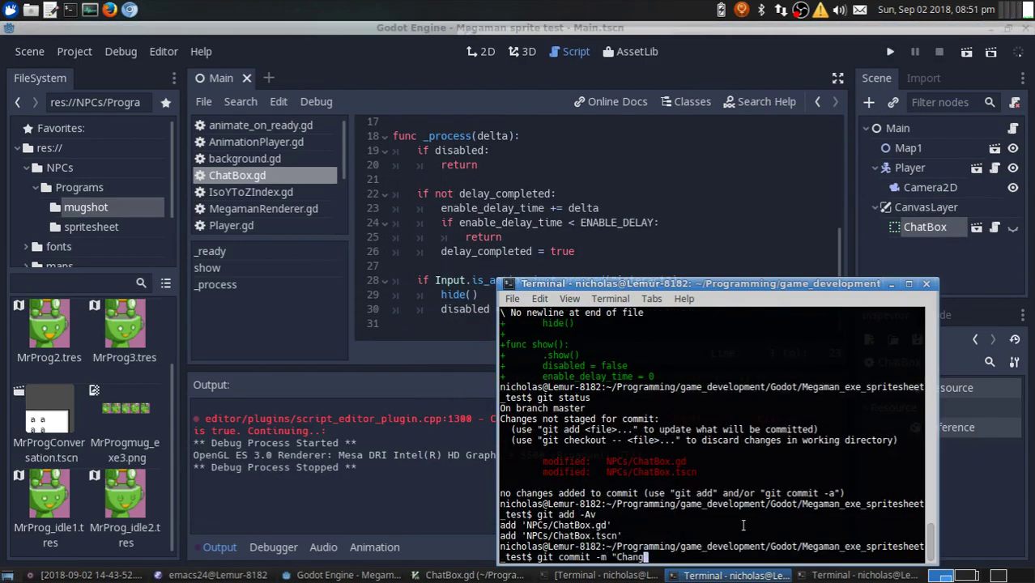
{"action": "type", "text": "listen for input when displayed and to hid"}
{"action": "type", "text": "itial delay\""}
{"action": "key", "text": "Return"}
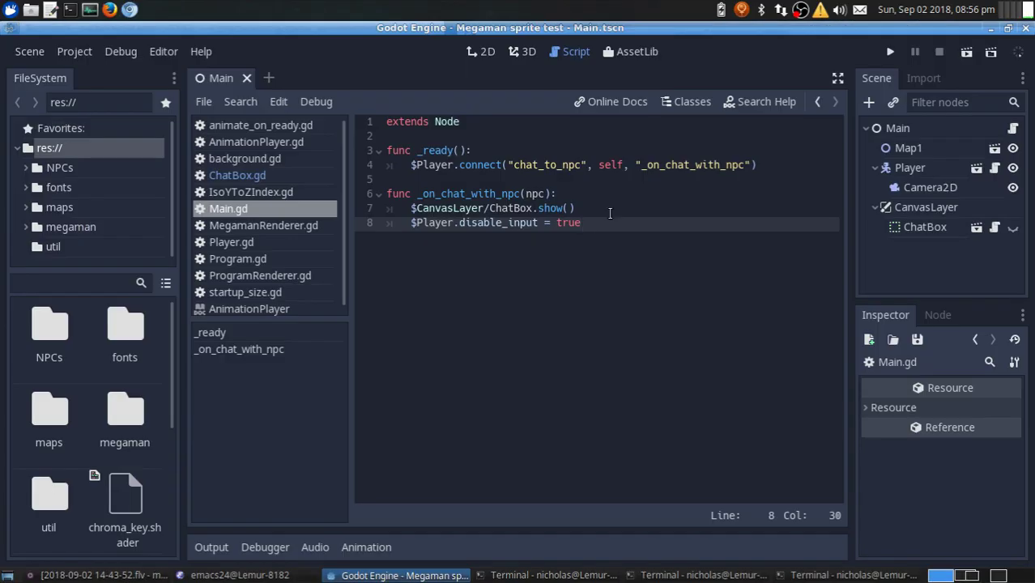
Add _on_chat_finished to Main.gd, connect ChatBox's chat_finished signal to it, and test
{"action": "key", "text": "Return"}
{"action": "key", "text": "Return"}
{"action": "type", "text": "func _on_chat_finished():"}
{"action": "type", "text": "pass"}
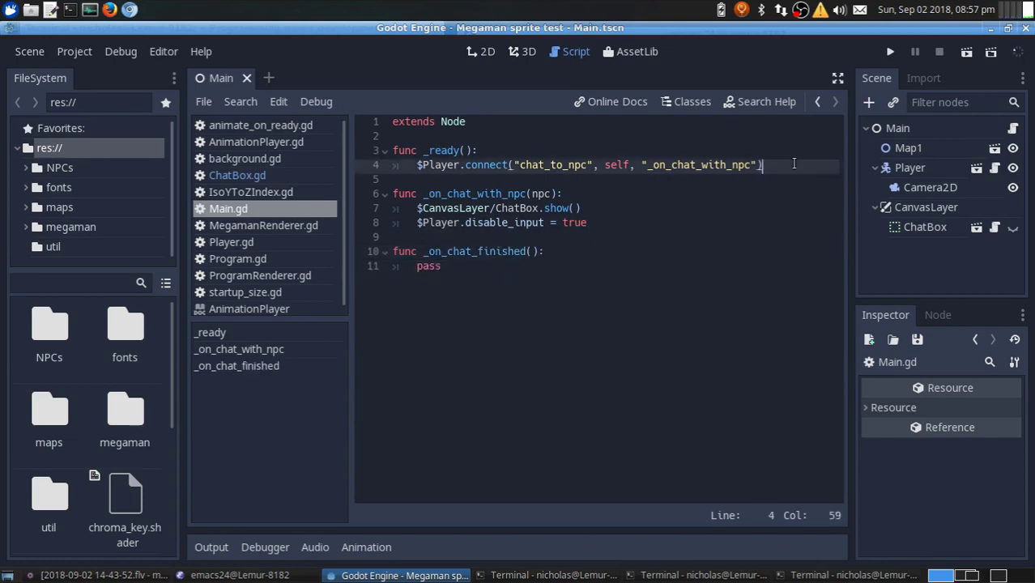
{"action": "key", "text": "Return"}
{"action": "type", "text": "$CanvasLayer/ChatBox.connect(\"chat_finished\", self, \"_on_chat_finished\")"}
{"action": "key", "text": "ctrl+s"}
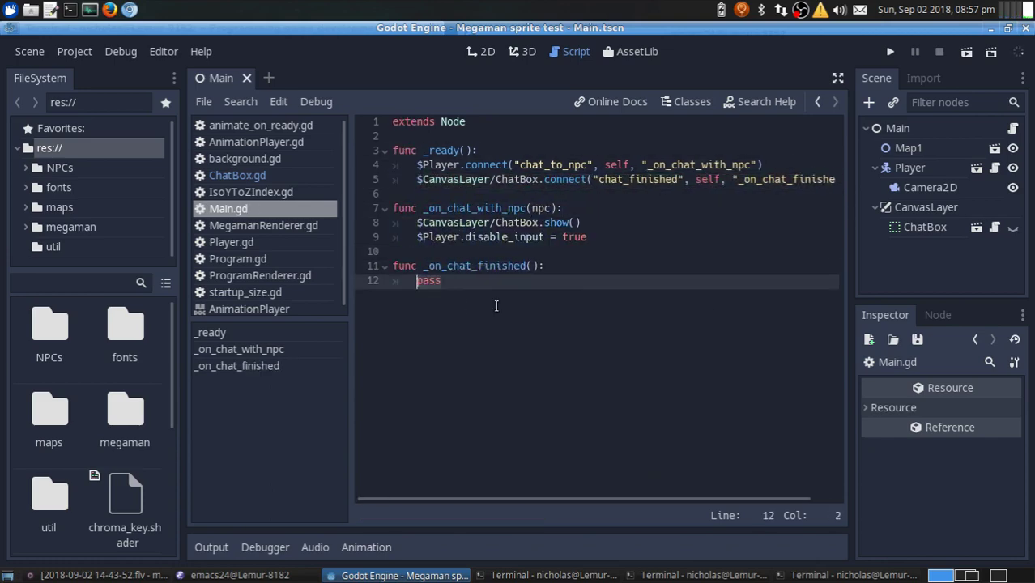
{"action": "type", "text": "$Player.disable_input = false"}
{"action": "key", "text": "F5"}
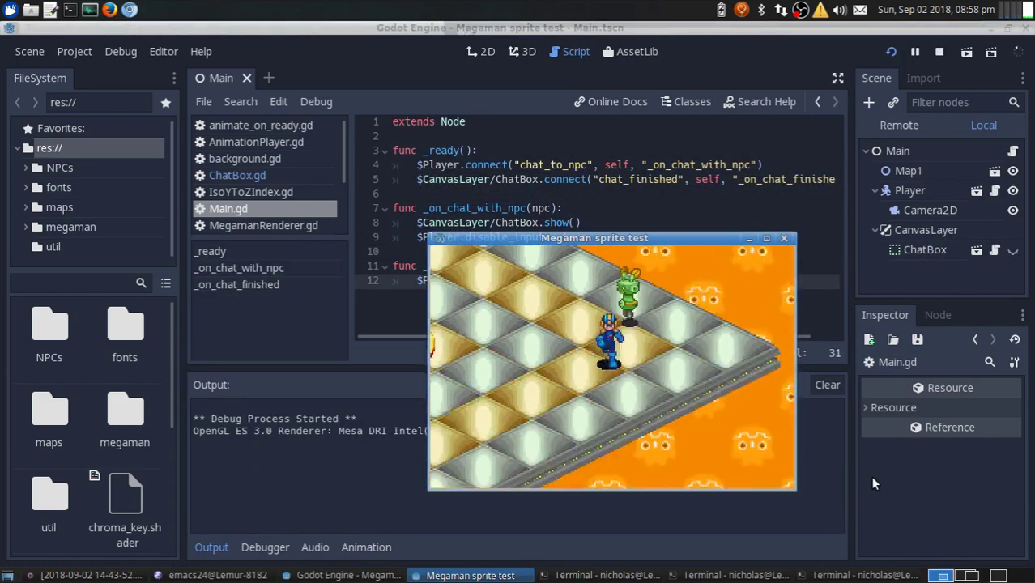
{"action": "key", "text": "F8"}
Stage all changes and commit them as 'Hooked up a new chat_fin…'
{"action": "key", "text": "alt+Tab"}
{"action": "type", "text": "git add -Av"}
{"action": "key", "text": "Return"}
{"action": "type", "text": "git commit -m \"Hooked up a new chat_finished signal th"}
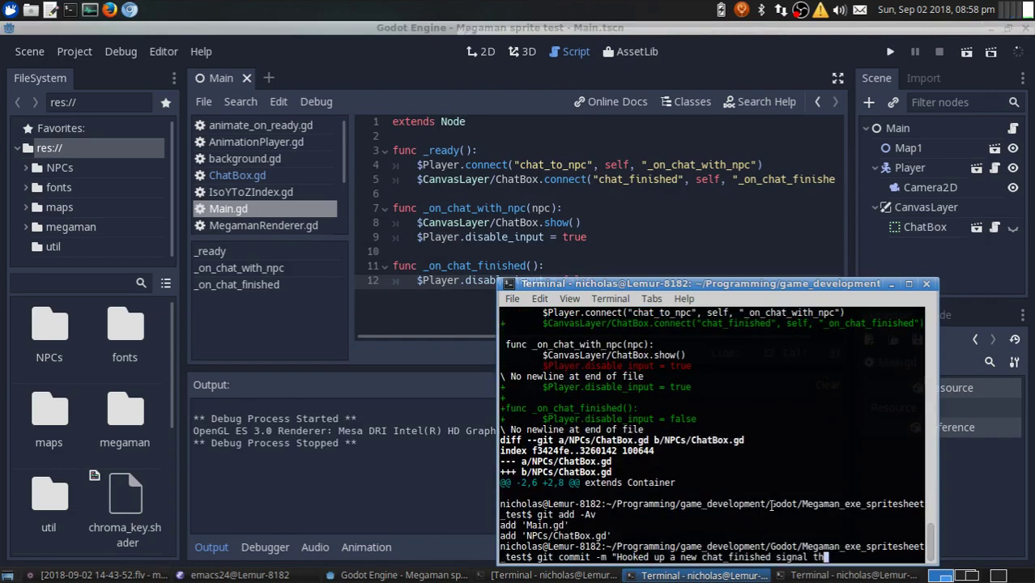
{"action": "left_click", "coordinate": [484, 499]}
Replace ChatBox.gd's delay variable with 'var first_process_since_enable = false' and test-run the game
{"action": "left_click", "coordinate": [994, 227]}
{"action": "key", "text": "F5"}
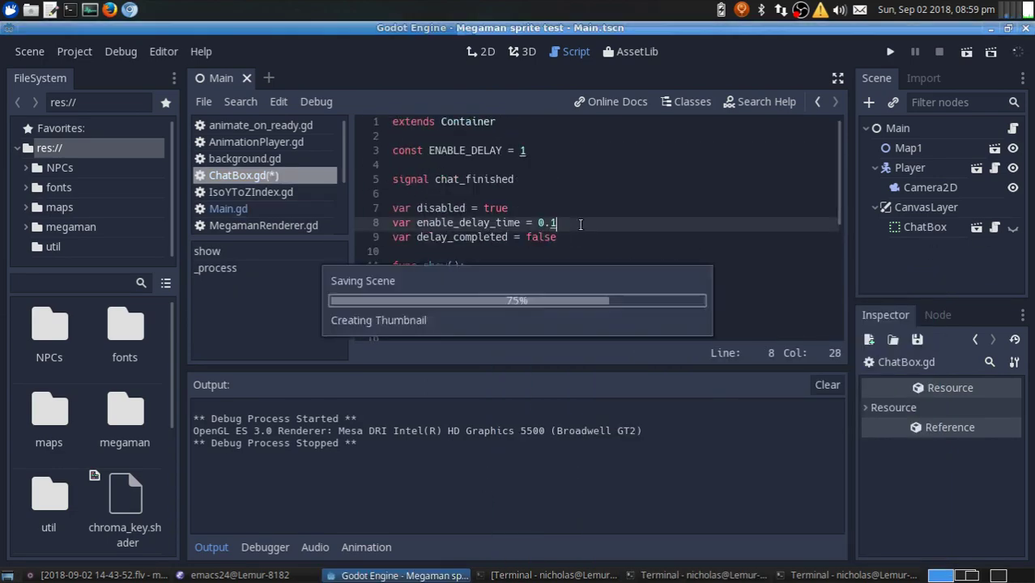
{"action": "left_click", "coordinate": [783, 238]}
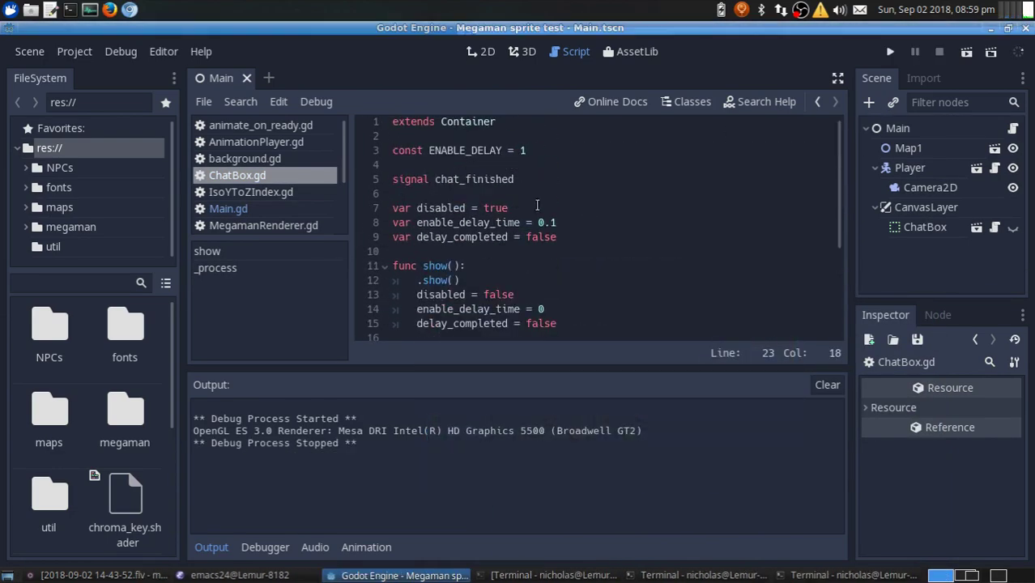
{"action": "scroll", "coordinate": [560, 211], "scroll_direction": "up", "scroll_amount": 5}
{"action": "left_click_drag", "start_coordinate": [393, 193], "coordinate": [567, 208]}
{"action": "type", "text": "var first_process_since_enable = false"}
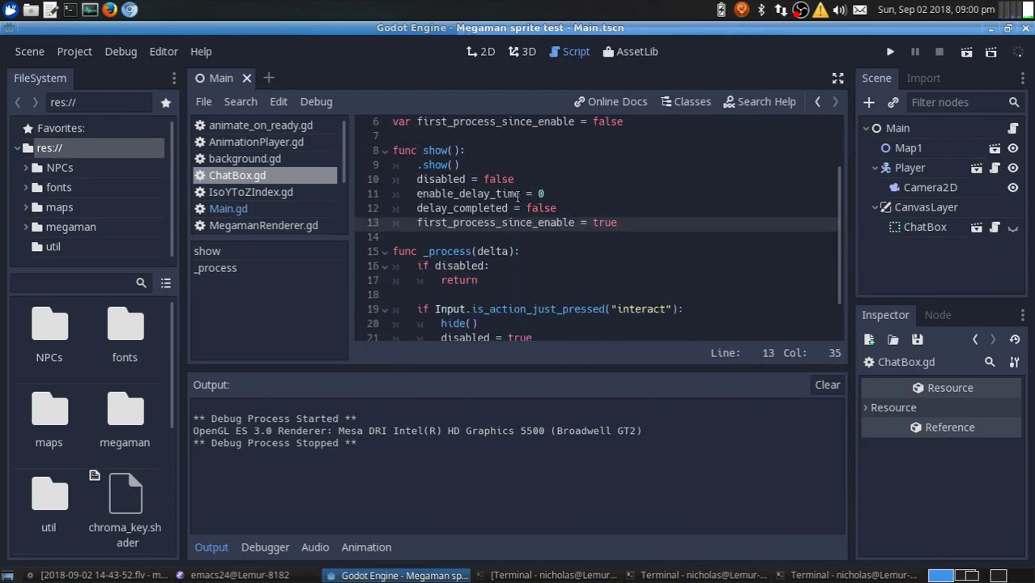
{"action": "key", "text": "F5"}
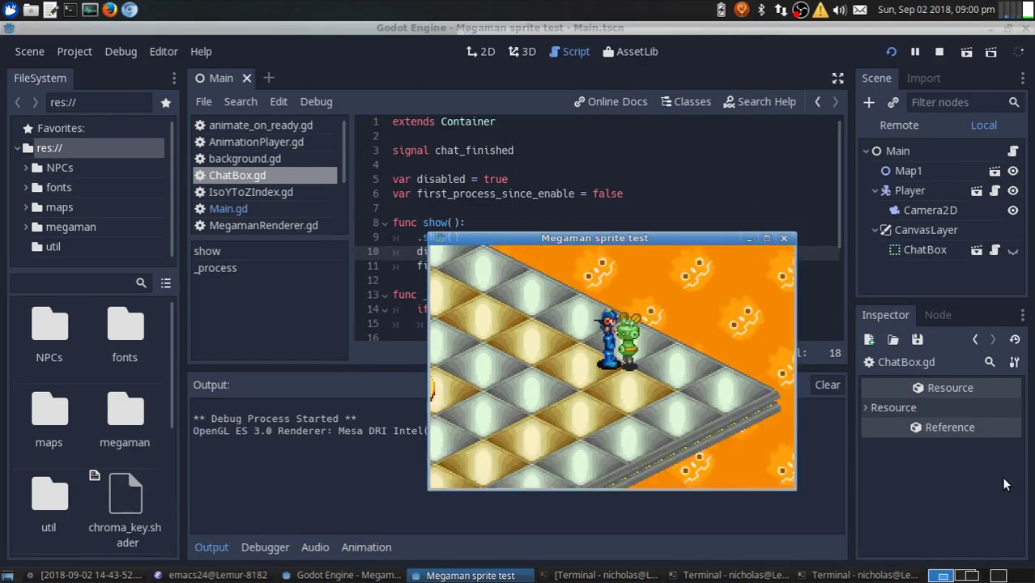
{"action": "key", "text": "F8"}
Commit the change in the git terminal with a 'workaround with just a boolean to skip one input frame' message
{"action": "key", "text": "alt+Tab"}
{"action": "type", "text": "git commit -m"}
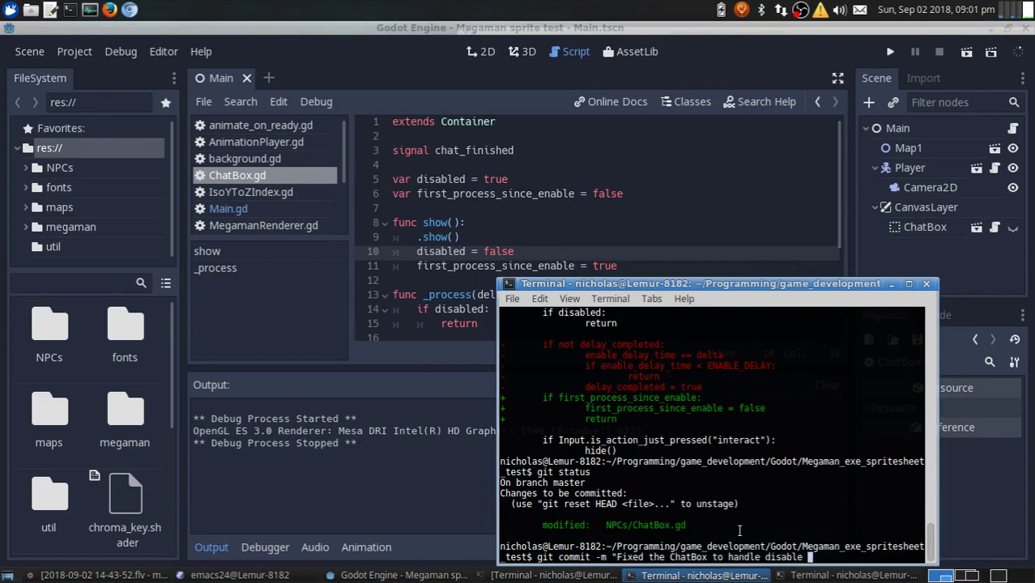
{"action": "key", "text": "BackSpace"}
{"action": "key", "text": "BackSpace"}
{"action": "key", "text": "BackSpace"}
{"action": "type", "text": "workaround with just a boolean to skip one input frame"}
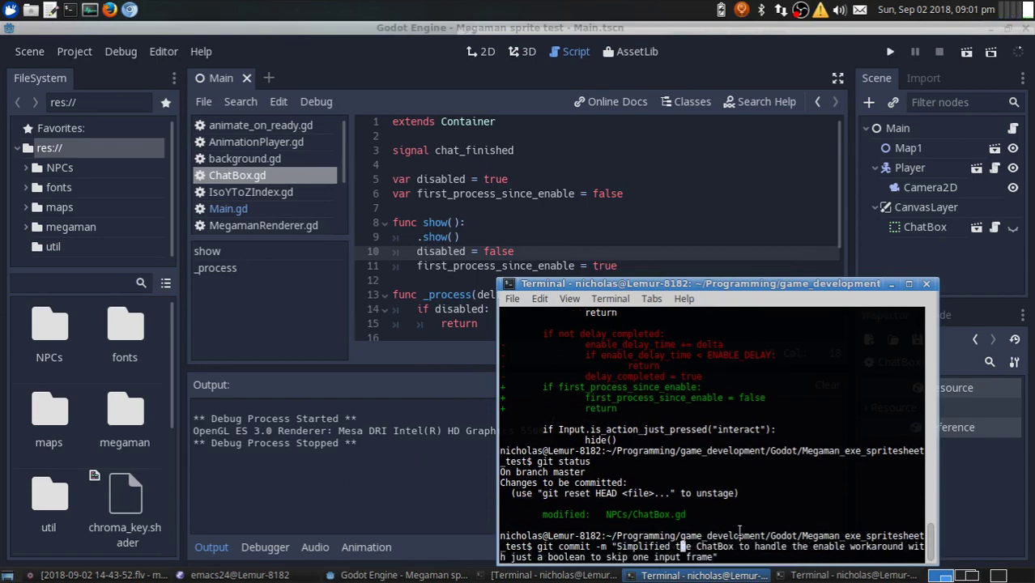
{"action": "key", "text": "alt+Tab"}
From the ChatBox scene, select the MrProgConversation instance and open its scene in a new tab
{"action": "scroll", "coordinate": [521, 240], "scroll_direction": "down", "scroll_amount": 3}
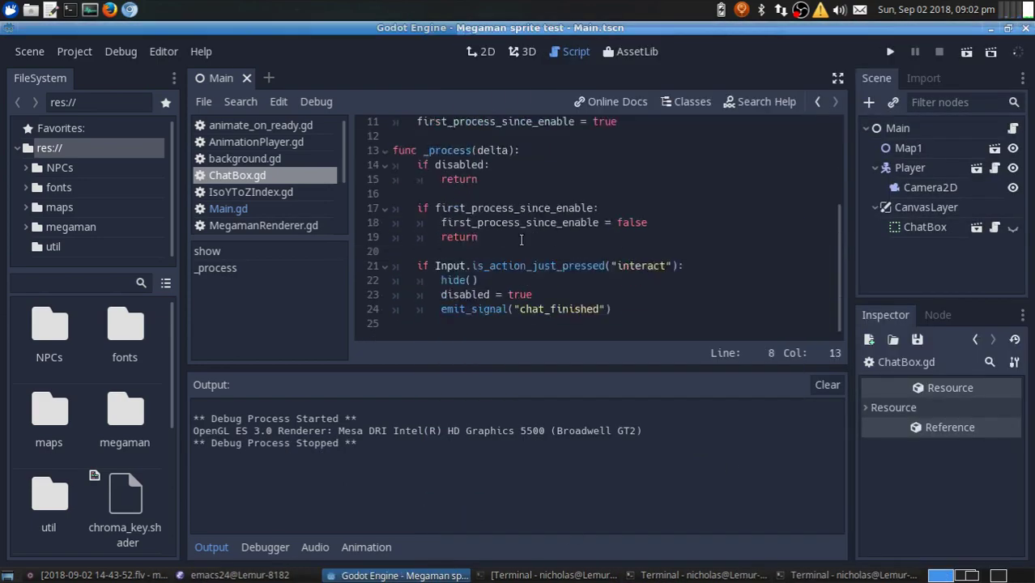
{"action": "scroll", "coordinate": [520, 240], "scroll_direction": "up", "scroll_amount": 3}
{"action": "key", "text": "ctrl+Tab"}
{"action": "left_click", "coordinate": [958, 267]}
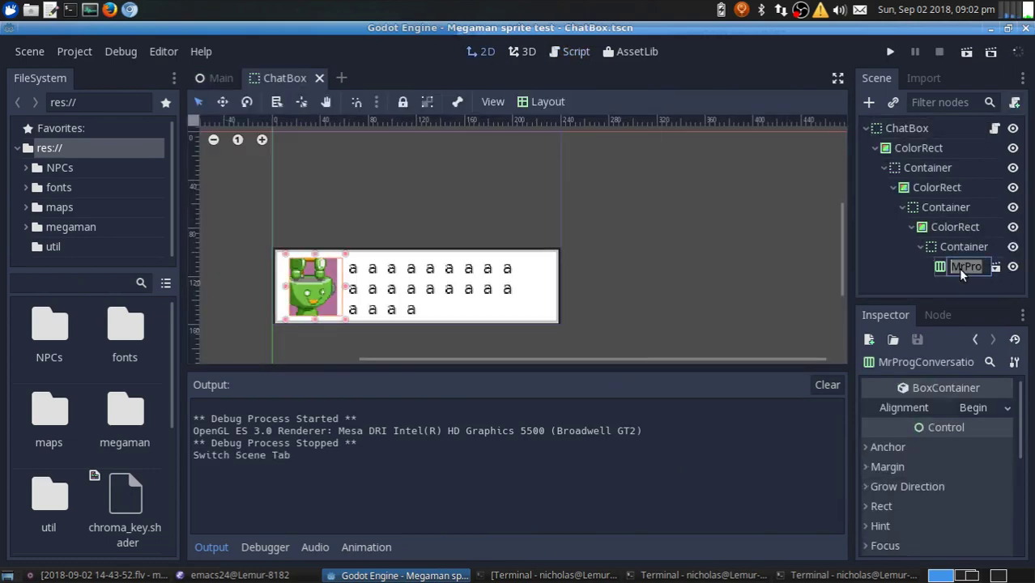
{"action": "left_click", "coordinate": [993, 265]}
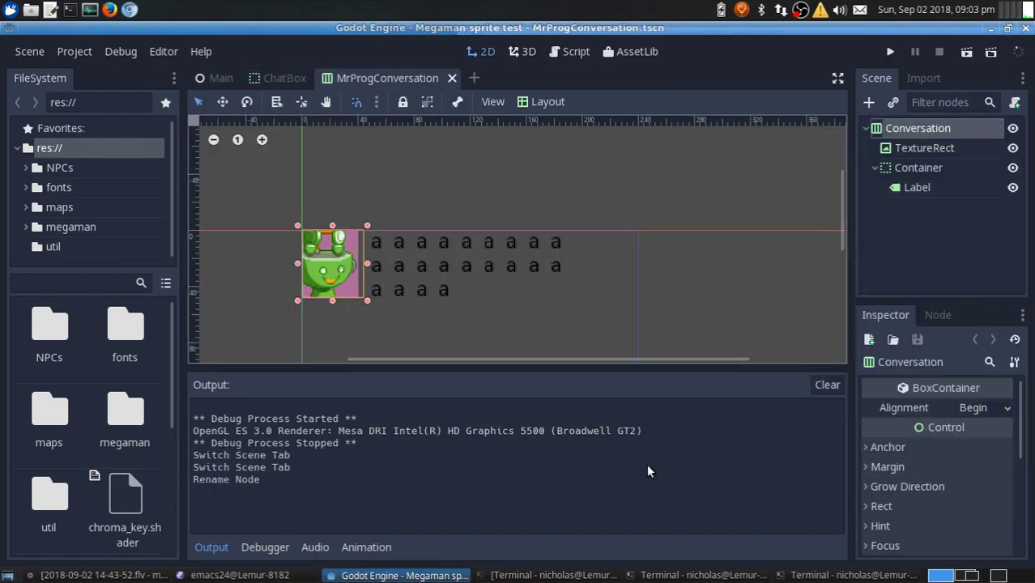
Rename MrProgConversation.tscn to Conversation.tscn and move it into the NPCs folder
{"action": "left_click", "coordinate": [80, 187]}
{"action": "left_click", "coordinate": [85, 207]}
{"action": "right_click", "coordinate": [49, 328]}
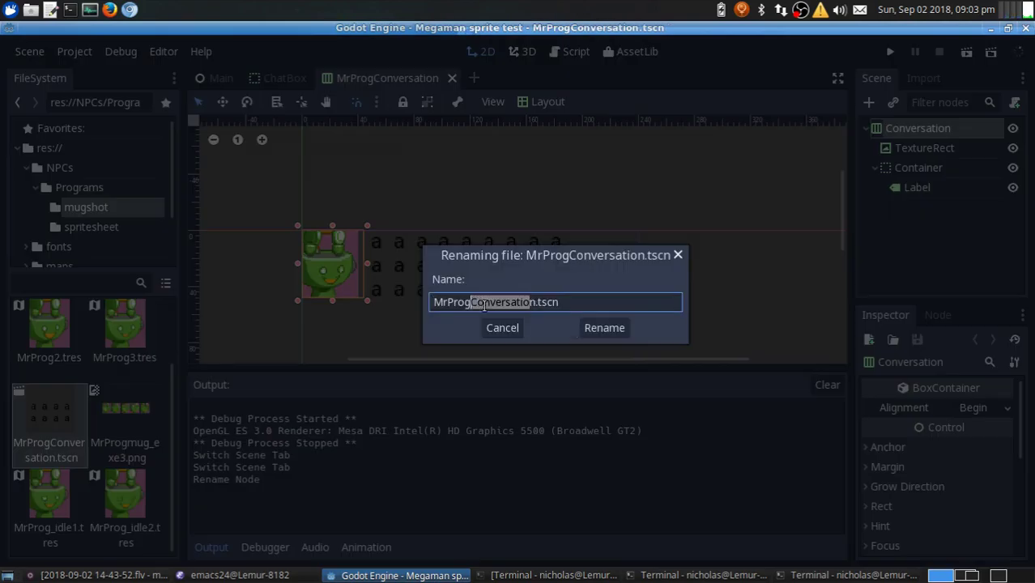
{"action": "type", "text": "Conversation"}
{"action": "key", "text": "Return"}
{"action": "left_click_drag", "start_coordinate": [125, 328], "coordinate": [60, 167]}
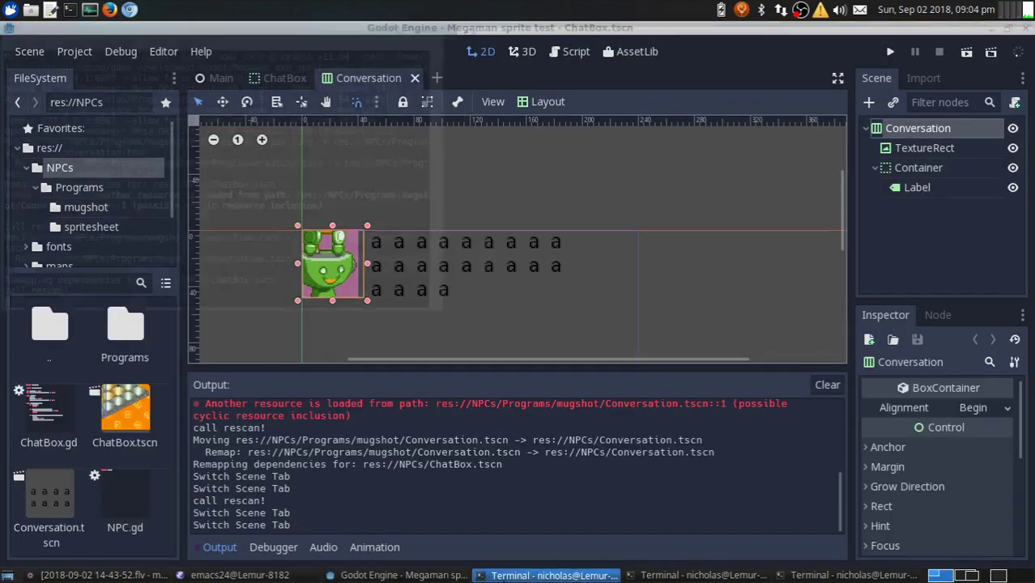
Stage all changes with 'git add -Av' and begin a 'Renamed…' commit message
{"action": "left_click", "coordinate": [703, 575]}
{"action": "type", "text": "git add -Av"}
{"action": "key", "text": "Return"}
{"action": "type", "text": "git commit -m \"Renamed "}
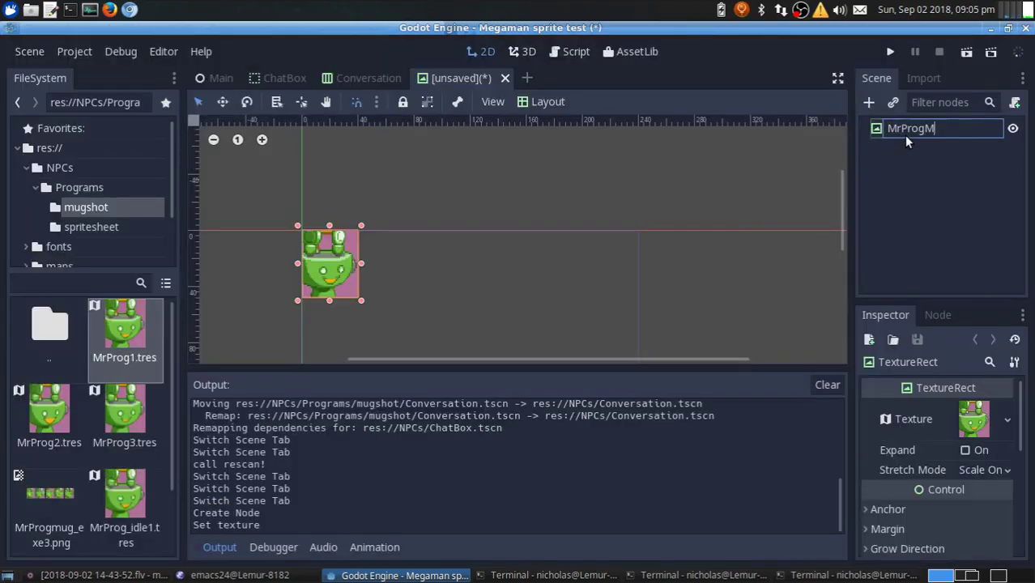
{"action": "type", "text": "ugshot"}
Save the MrProgMugshot scene and add it into the Conversation scene's mugshot node
{"action": "key", "text": "ctrl+s"}
{"action": "left_click", "coordinate": [648, 479]}
{"action": "left_click", "coordinate": [368, 78]}
{"action": "right_click", "coordinate": [925, 149]}
{"action": "left_click", "coordinate": [891, 213]}
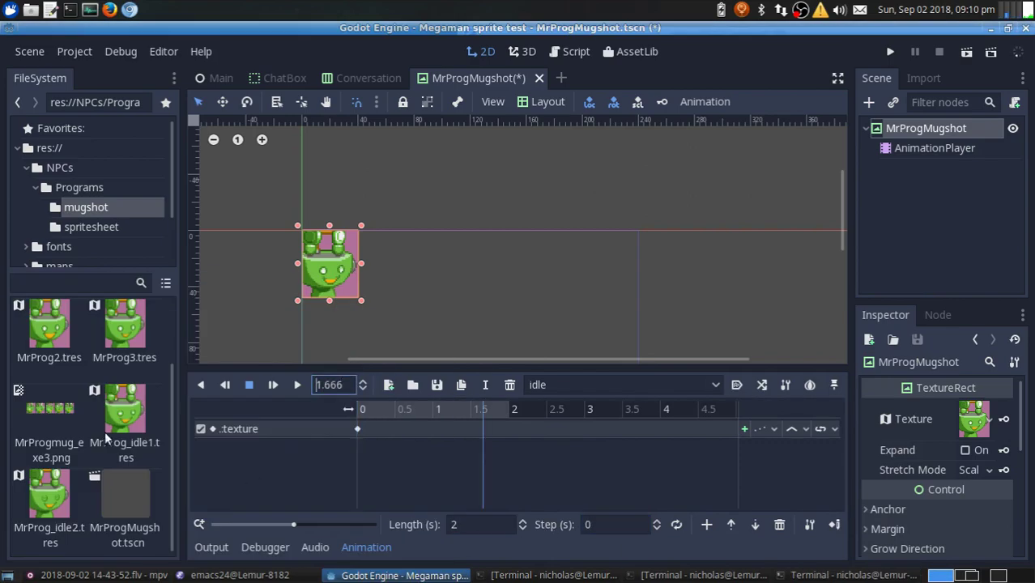
Key the MrProg_idle1 texture near 1.666 s, compute frame timing, and attach a script to MrProgMugshot
{"action": "left_click", "coordinate": [105, 437]}
{"action": "left_click", "coordinate": [814, 575]}
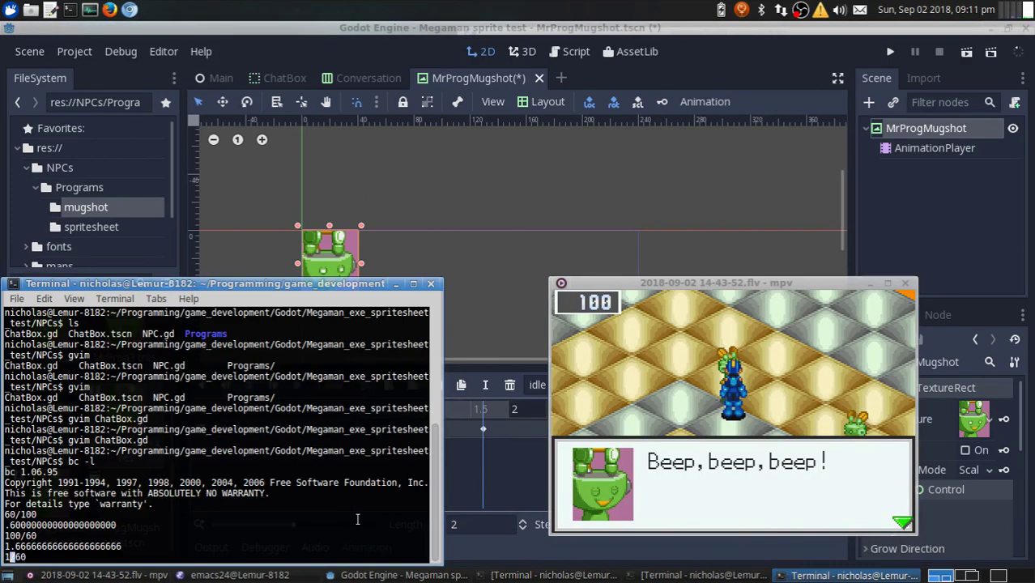
{"action": "key", "text": "Return"}
{"action": "key", "text": "alt+Tab"}
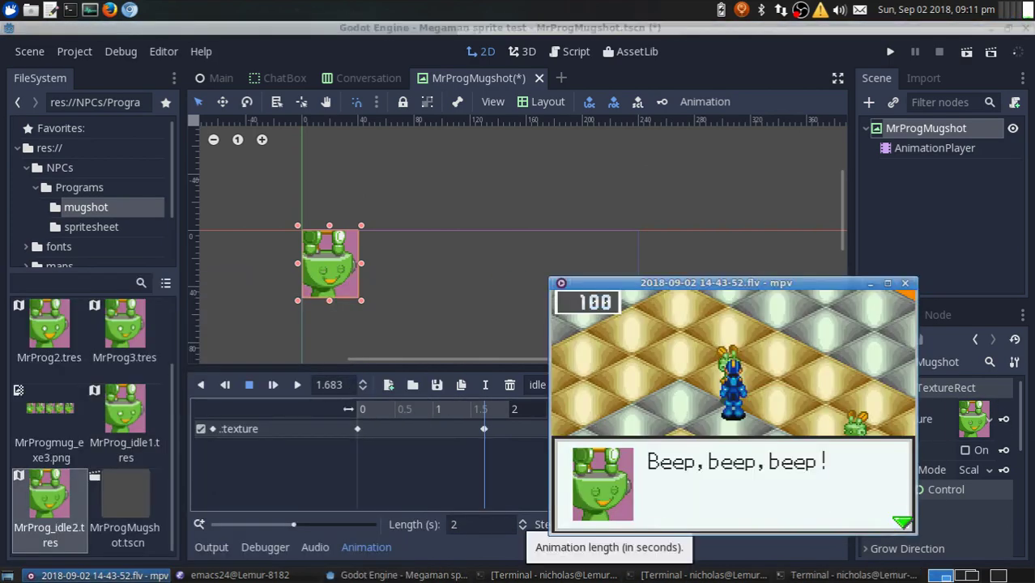
{"action": "key", "text": "alt+Tab"}
{"action": "key", "text": "alt+Tab"}
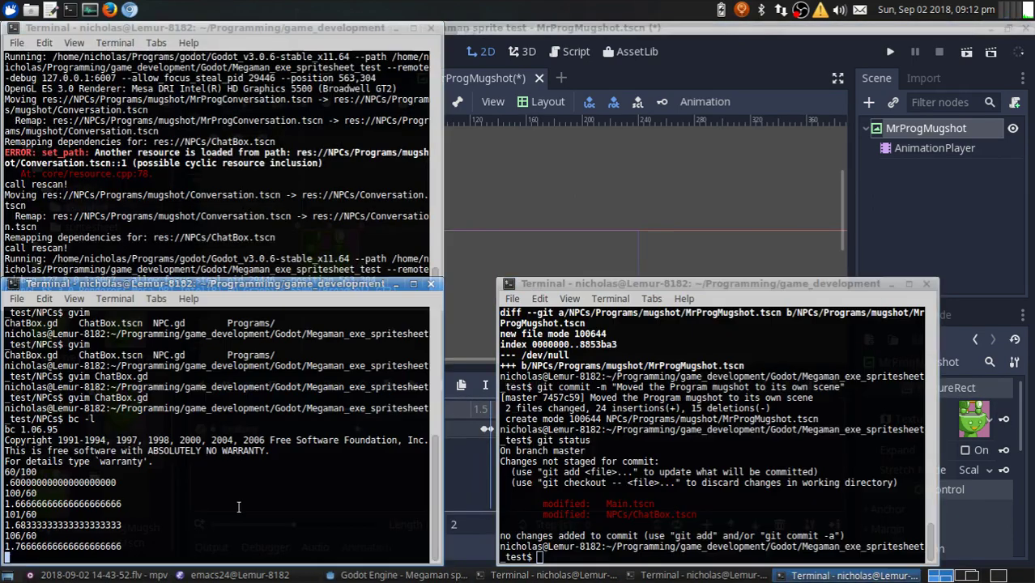
{"action": "left_click", "coordinate": [486, 524]}
{"action": "type", "text": "1.8"}
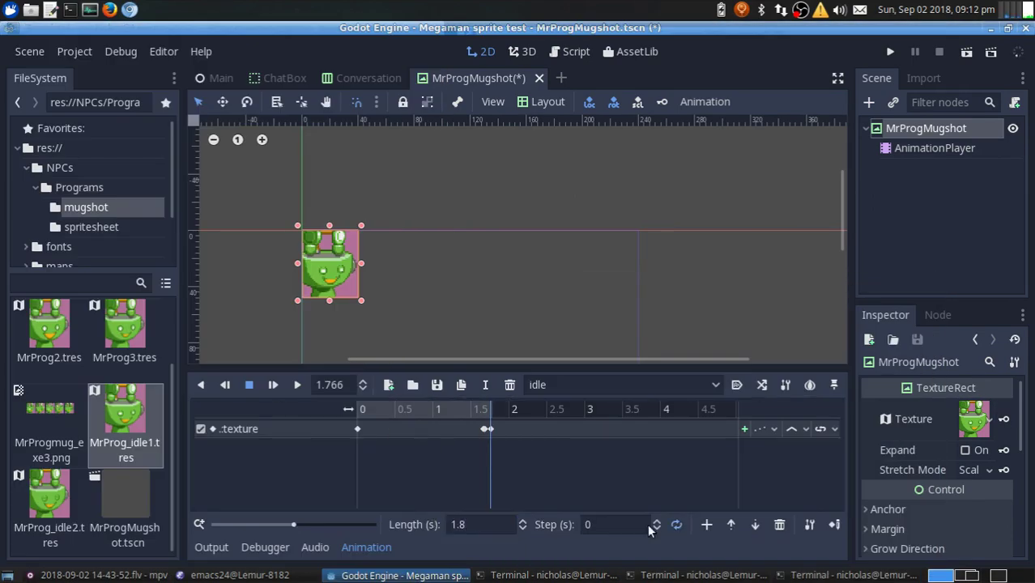
{"action": "right_click", "coordinate": [926, 129]}
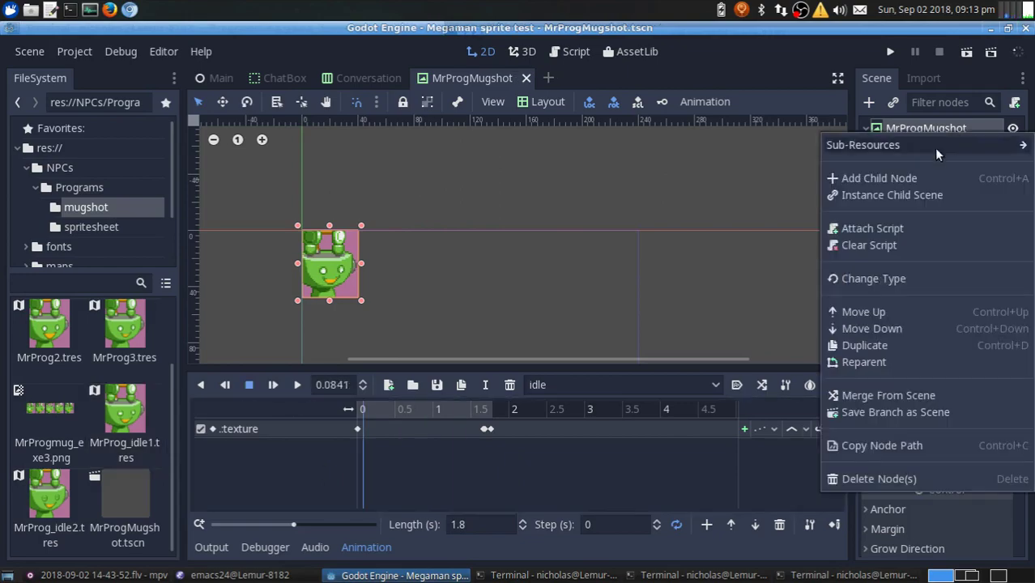
{"action": "left_click", "coordinate": [875, 235]}
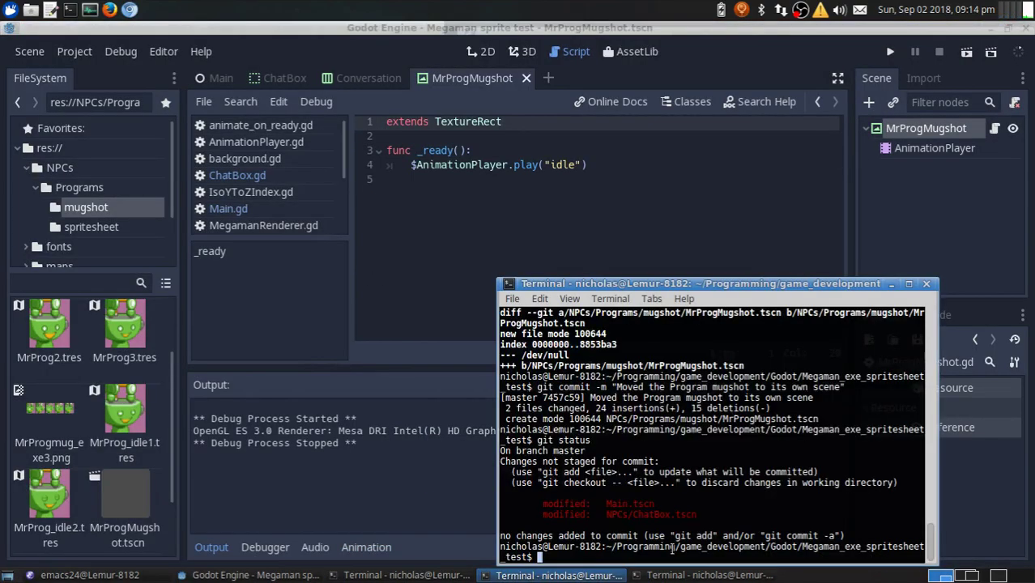
Run 'git status' in the terminal and start a commit message beginning 'Adde'
{"action": "key", "text": "Tab"}
{"action": "key", "text": "Tab"}
{"action": "type", "text": "status"}
{"action": "key", "text": "Return"}
{"action": "type", "text": "git commit -m \"Adde"}
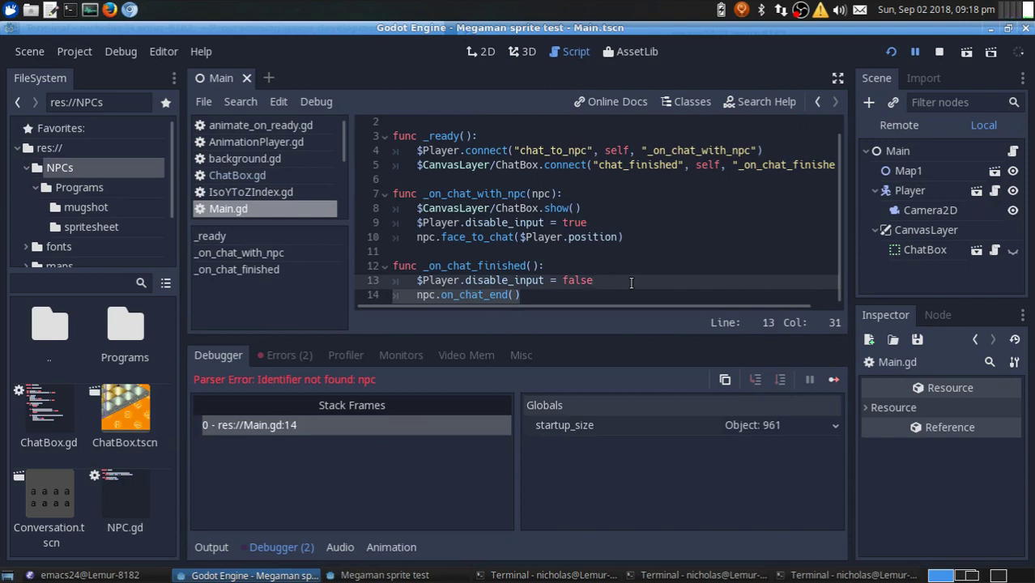
Review Main.gd's chat handlers and insert blank lines below 'extends Node' for the last_chat_npc declaration
{"action": "scroll", "coordinate": [631, 282], "scroll_direction": "up", "scroll_amount": 1}
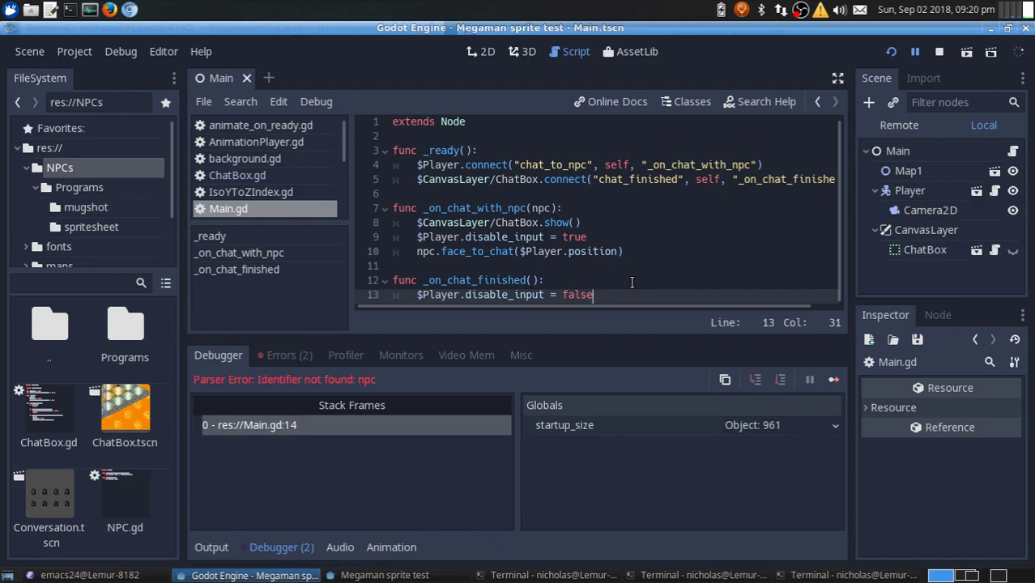
{"action": "left_click", "coordinate": [632, 282]}
{"action": "double_click", "coordinate": [500, 281]}
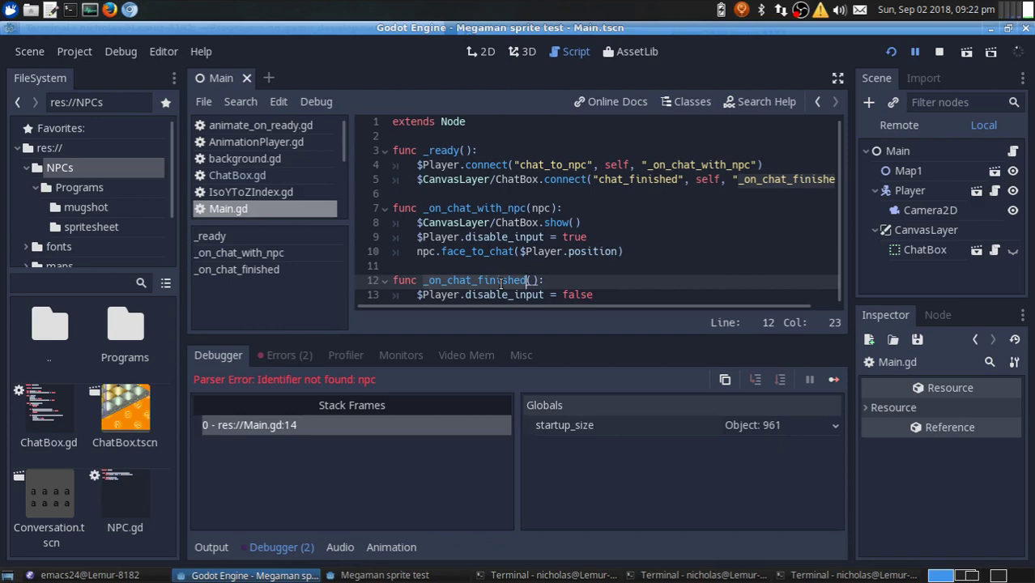
{"action": "left_click", "coordinate": [504, 252]}
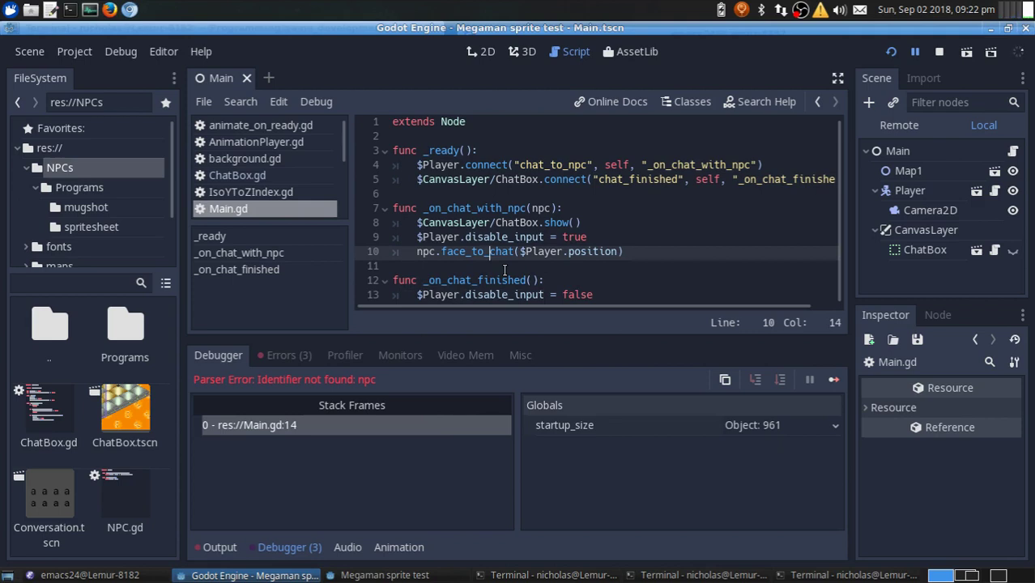
{"action": "left_click", "coordinate": [507, 138]}
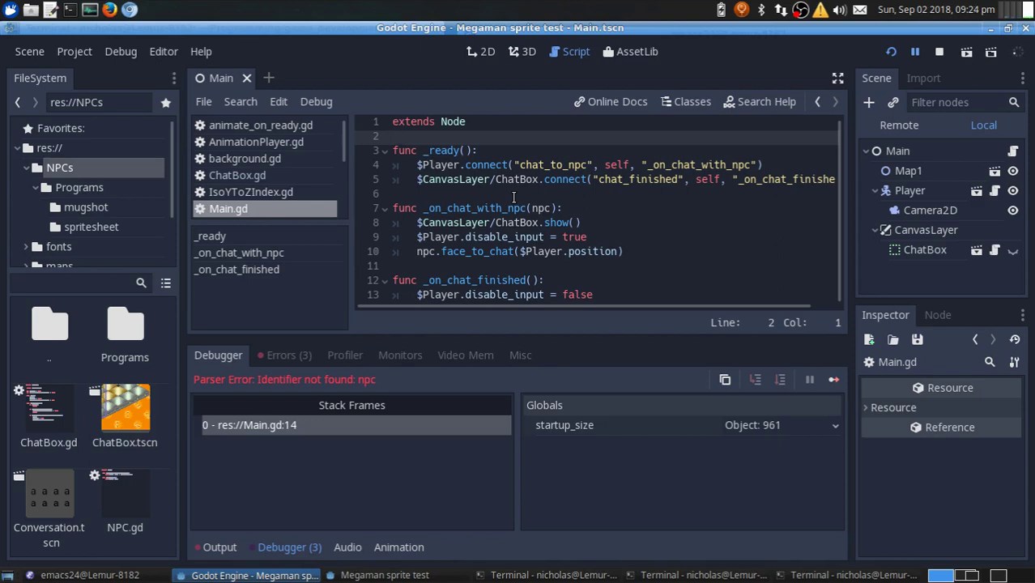
{"action": "left_click", "coordinate": [525, 223]}
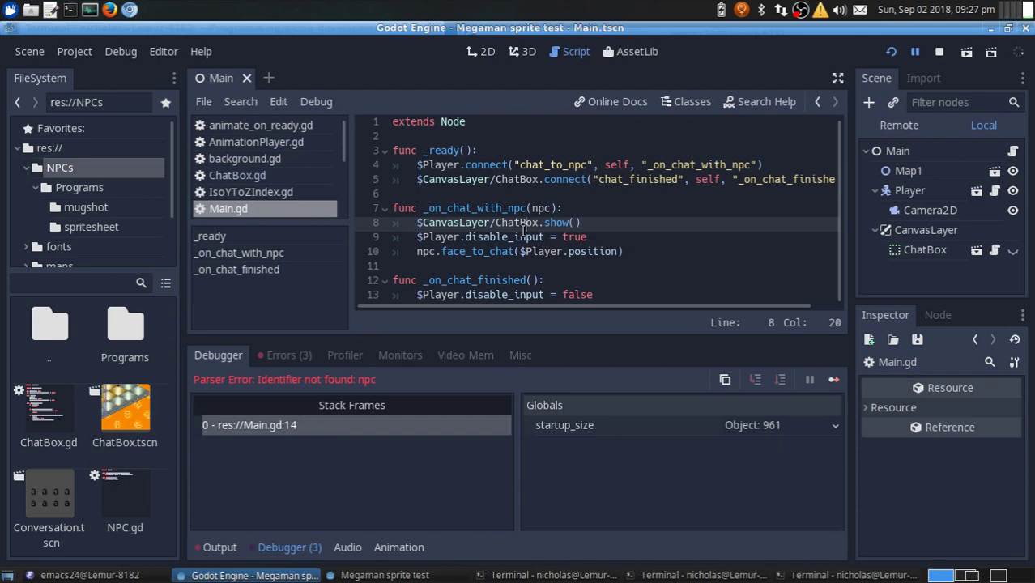
{"action": "key", "text": "Down"}
{"action": "key", "text": "Down"}
{"action": "key", "text": "Down"}
{"action": "key", "text": "End"}
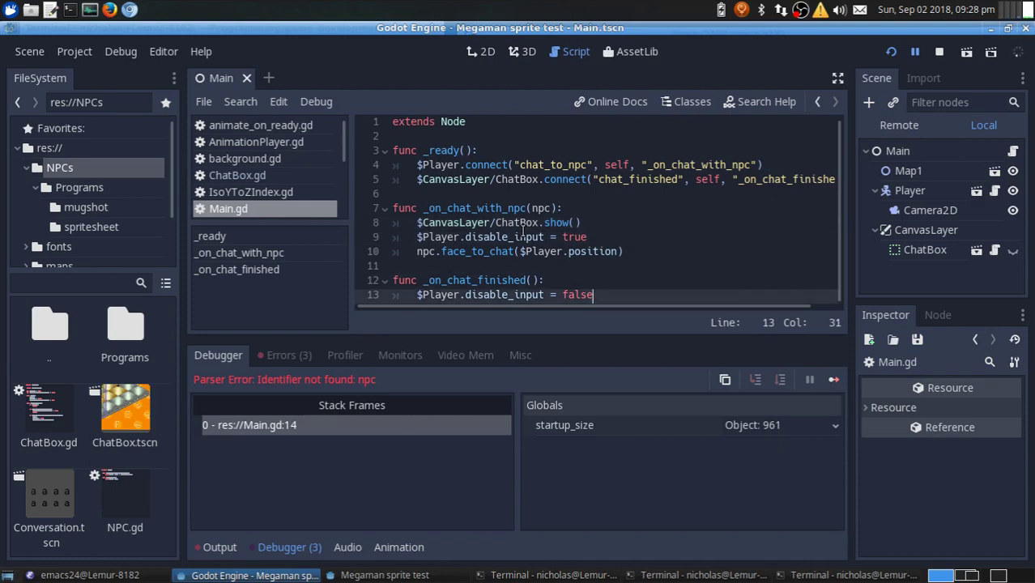
{"action": "key", "text": "Up"}
{"action": "key", "text": "Up"}
{"action": "key", "text": "Up"}
{"action": "key", "text": "Up"}
{"action": "key", "text": "Up"}
{"action": "key", "text": "Up"}
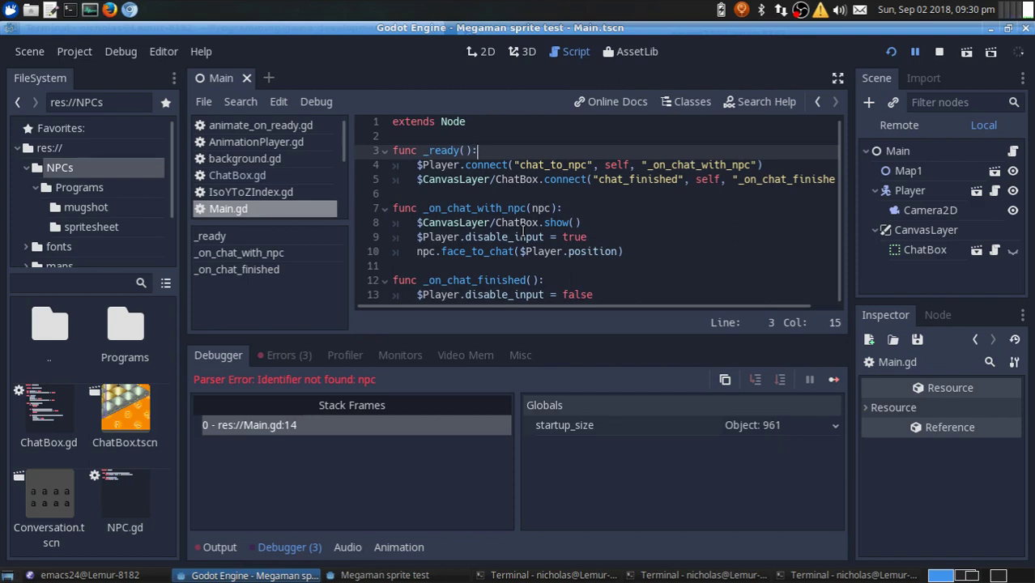
{"action": "key", "text": "Up"}
{"action": "key", "text": "Up"}
{"action": "key", "text": "Return"}
{"action": "key", "text": "Return"}
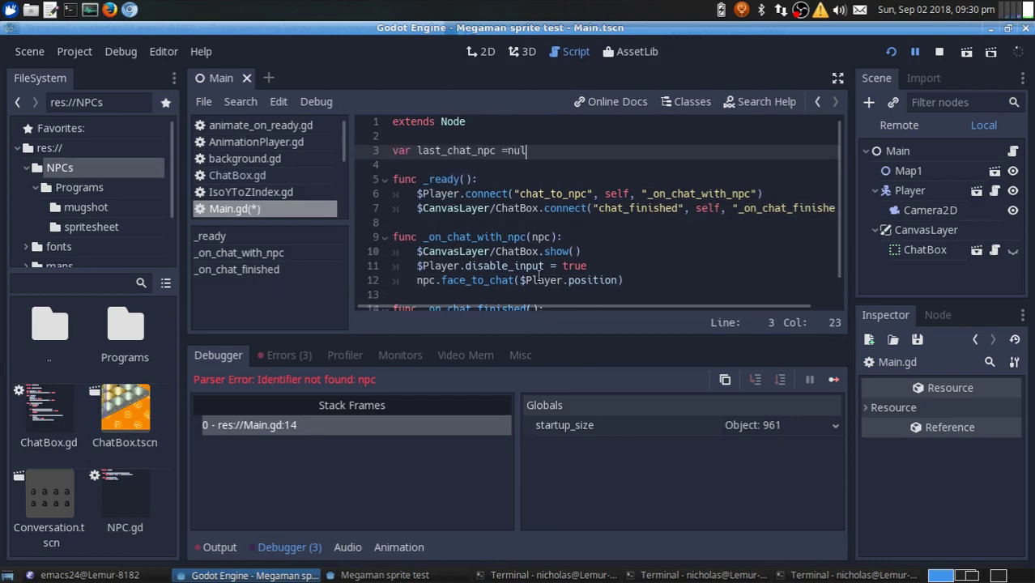
Finish the last_chat_npc declaration, add 'last_chat_npc = npc' in _on_chat_with_npc, and save
{"action": "type", "text": "l"}
{"action": "left_click", "coordinate": [538, 280]}
{"action": "key", "text": "End"}
{"action": "key", "text": "Return"}
{"action": "type", "text": "last_chat_npc = npc"}
{"action": "key", "text": "ctrl+s"}
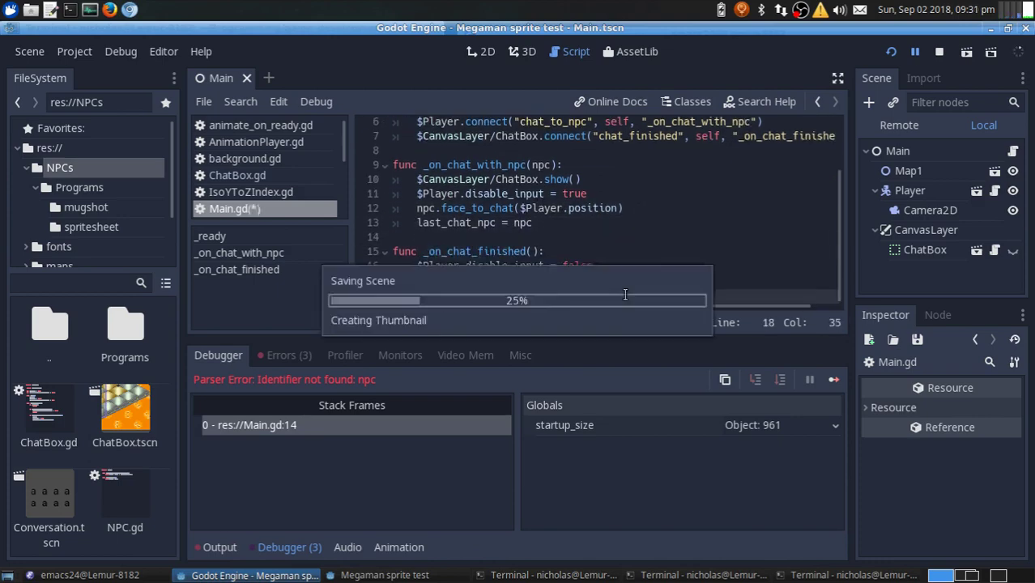
Check the NPC script, then run the game from Main to test chatting
{"action": "double_click", "coordinate": [134, 486]}
{"action": "left_click", "coordinate": [239, 209]}
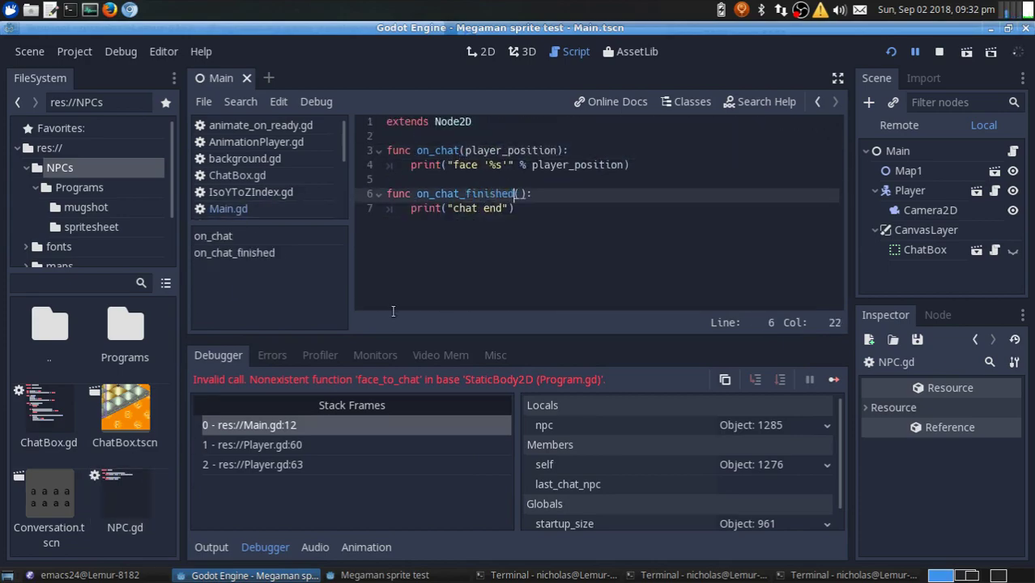
{"action": "key", "text": "F5"}
{"action": "key", "text": "F8"}
Review the diff and commit with a message ending 'ng the player when chatting'
{"action": "key", "text": "alt+Tab"}
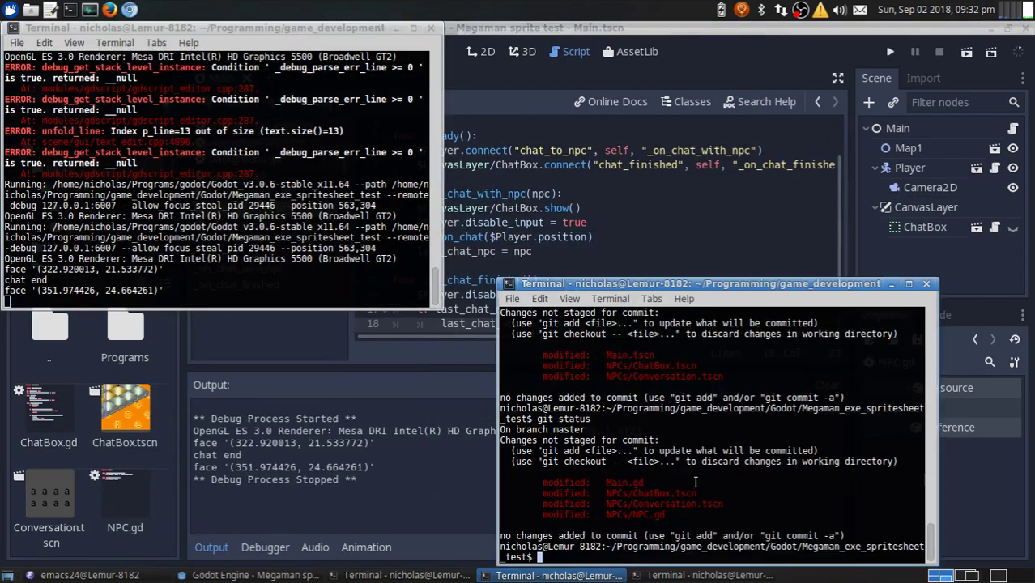
{"action": "key", "text": "Return"}
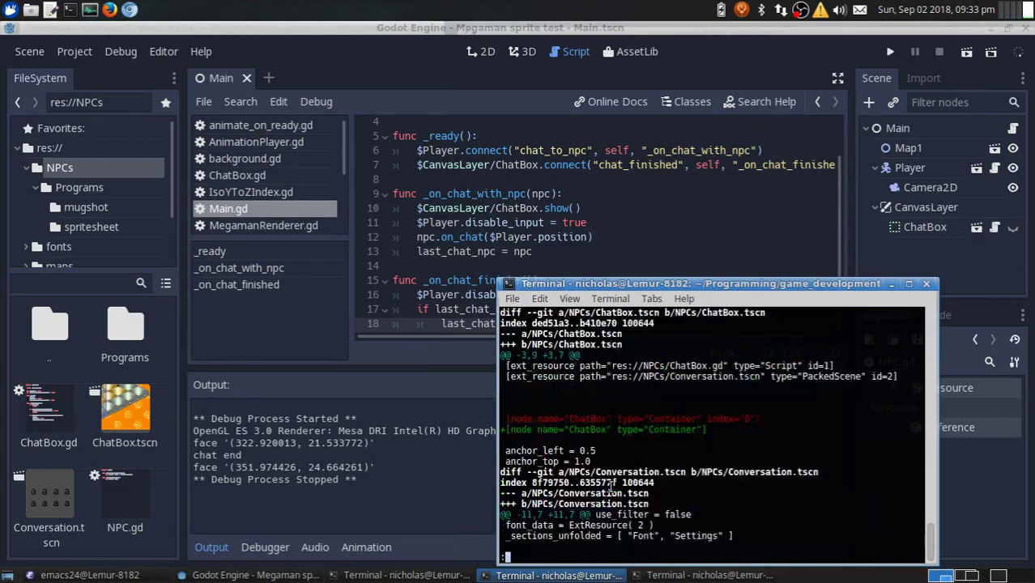
{"action": "type", "text": "git commit -m \"Ad"}
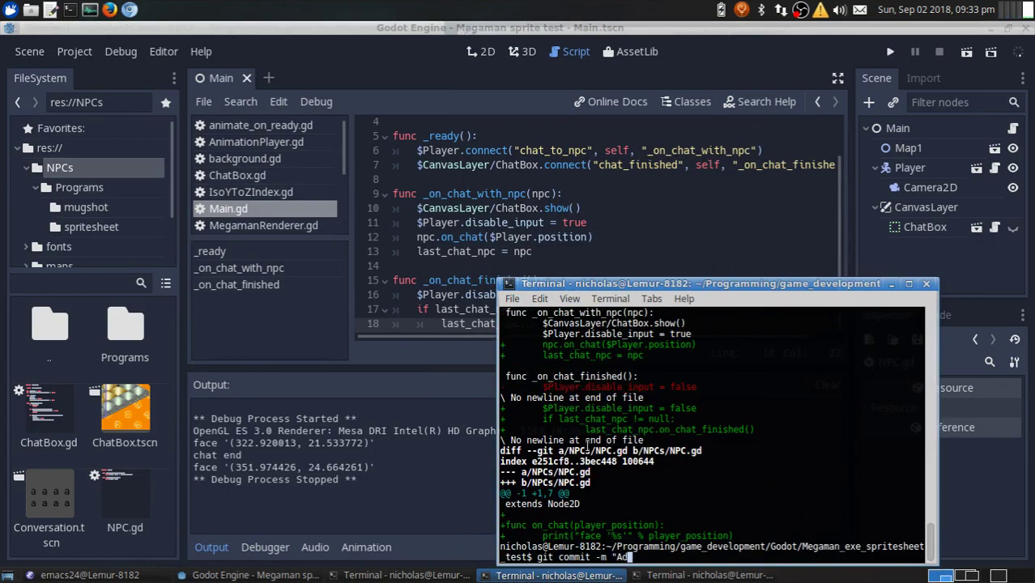
{"action": "type", "text": "ng the player when chatting\""}
{"action": "key", "text": "Return"}
{"action": "key", "text": "alt+Tab"}
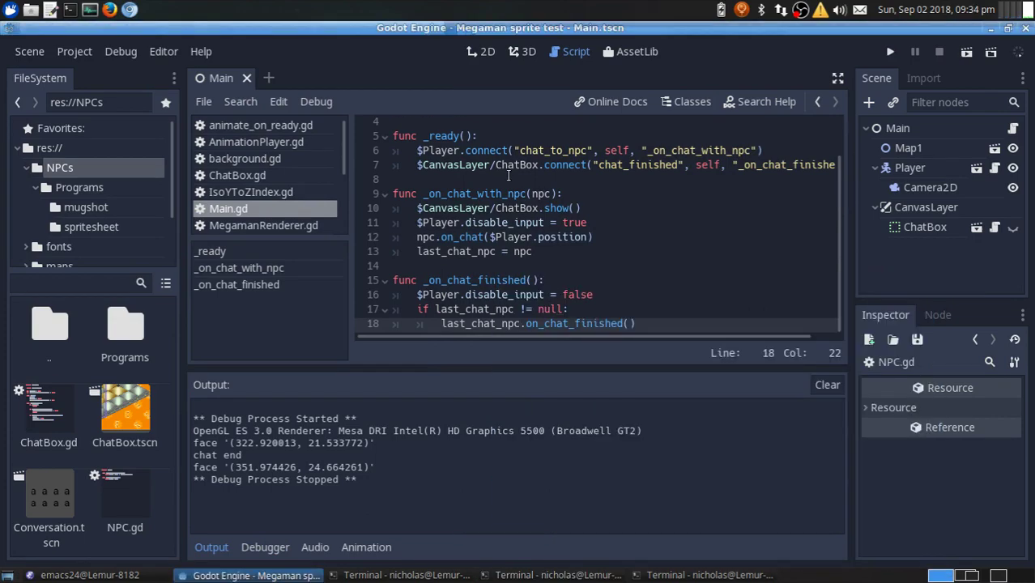
Revert NPC.gd's debug prints to pass, then open Programs/Program.gd
{"action": "double_click", "coordinate": [117, 482]}
{"action": "key", "text": "ctrl+z"}
{"action": "key", "text": "ctrl+z"}
{"action": "double_click", "coordinate": [124, 328]}
{"action": "double_click", "coordinate": [135, 420]}
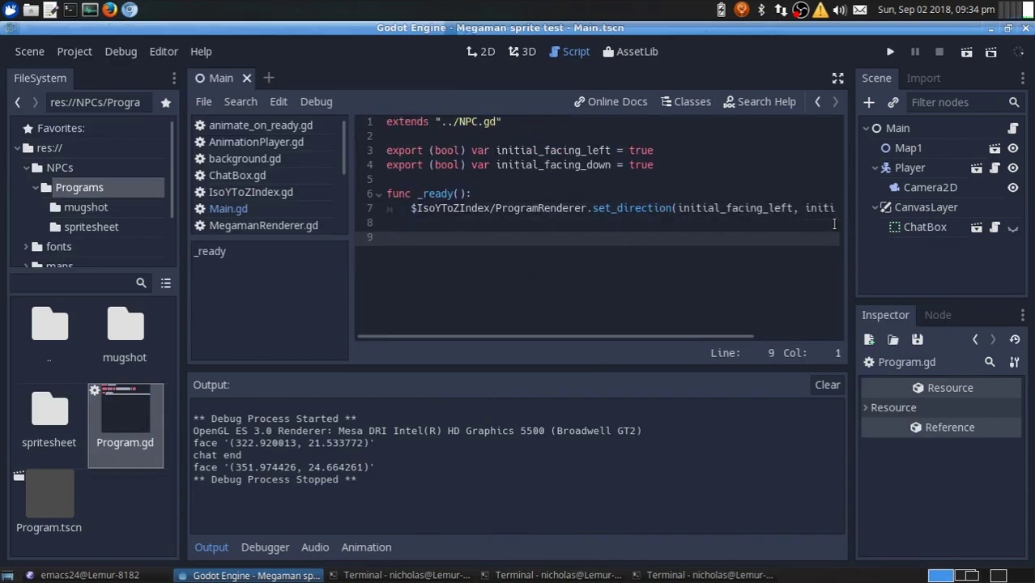
Add on_chat(player_position) computing position_diff and setting initial_facing_left from position_diff.x < 0
{"action": "type", "text": "func on_chat(player_position):"}
{"action": "key", "text": "Return"}
{"action": "type", "text": "player_position.x"}
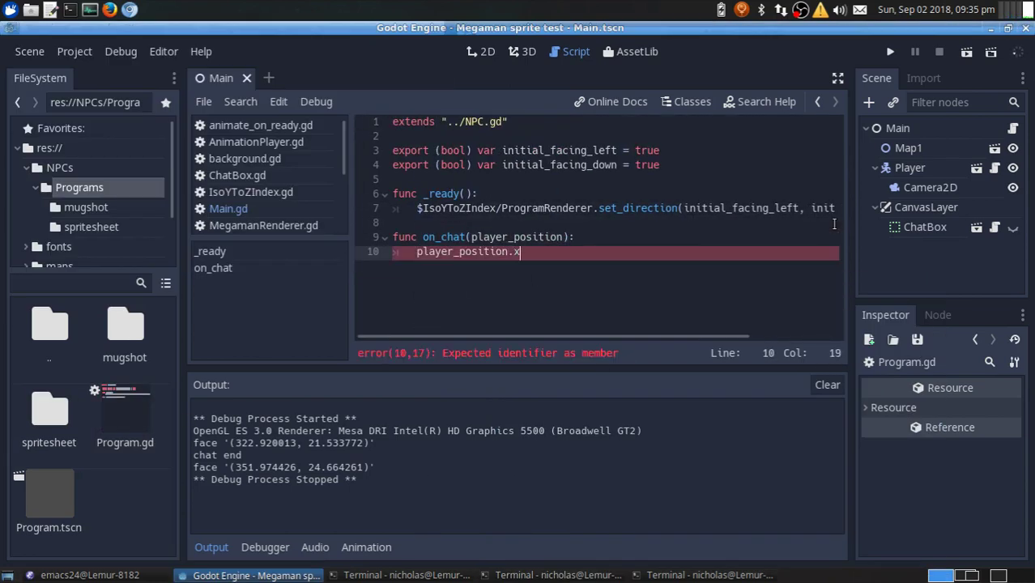
{"action": "type", "text": " position"}
{"action": "left_click", "coordinate": [468, 251]}
{"action": "type", "text": "= position"}
{"action": "key", "text": "End"}
{"action": "key", "text": "Return"}
{"action": "type", "text": "player_position"}
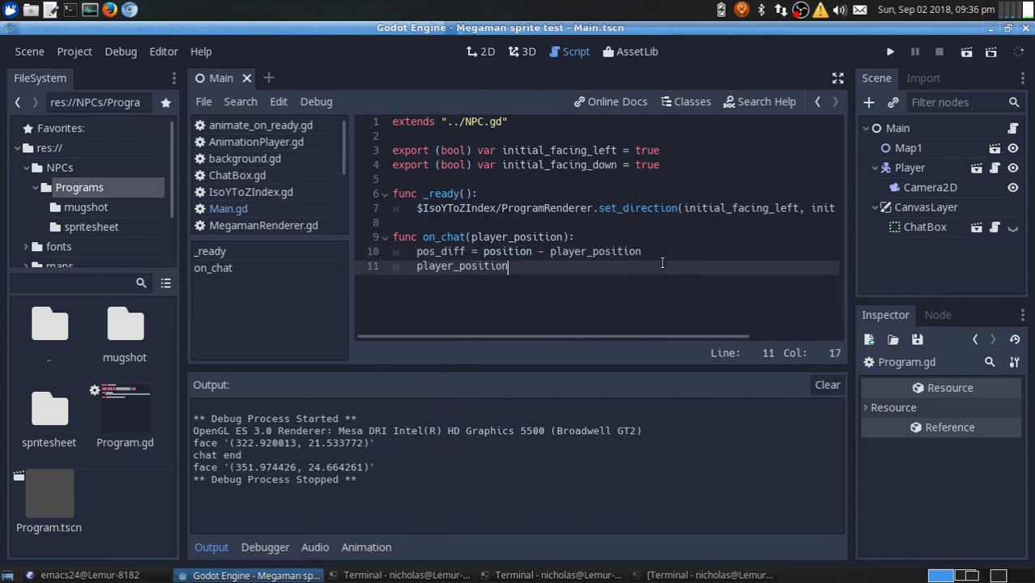
{"action": "key", "text": "BackSpace"}
{"action": "key", "text": "BackSpace"}
{"action": "type", "text": "initial_facing_left ="}
{"action": "key", "text": "End"}
{"action": "type", "text": "< 0"}
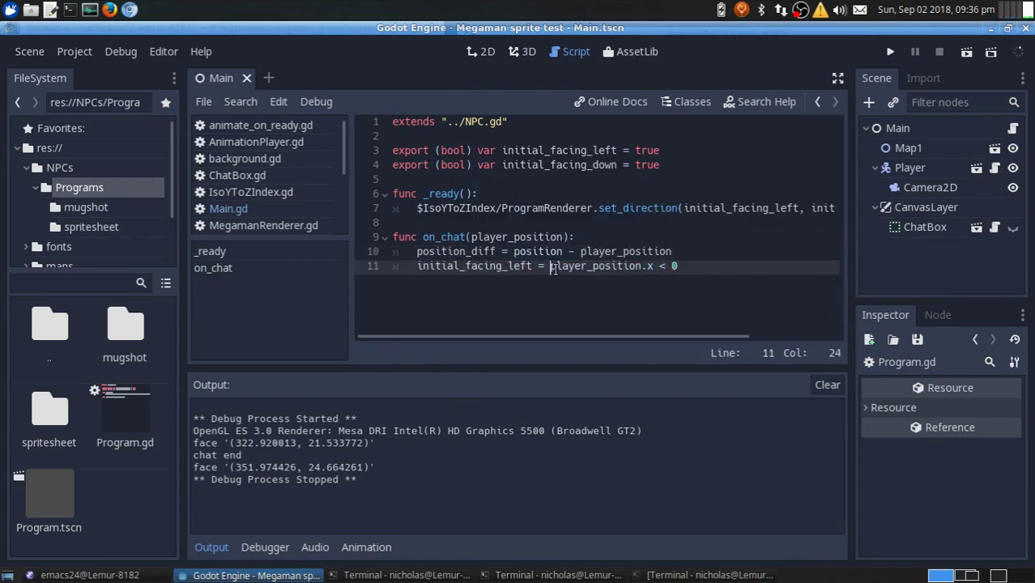
{"action": "type", "text": "itionposition_diff"}
Add 'var facing_down = position_diff.y > 0' and call ProgramRenderer.set_direction with the facing values
{"action": "left_click", "coordinate": [450, 267]}
{"action": "key", "text": "ctrl+v"}
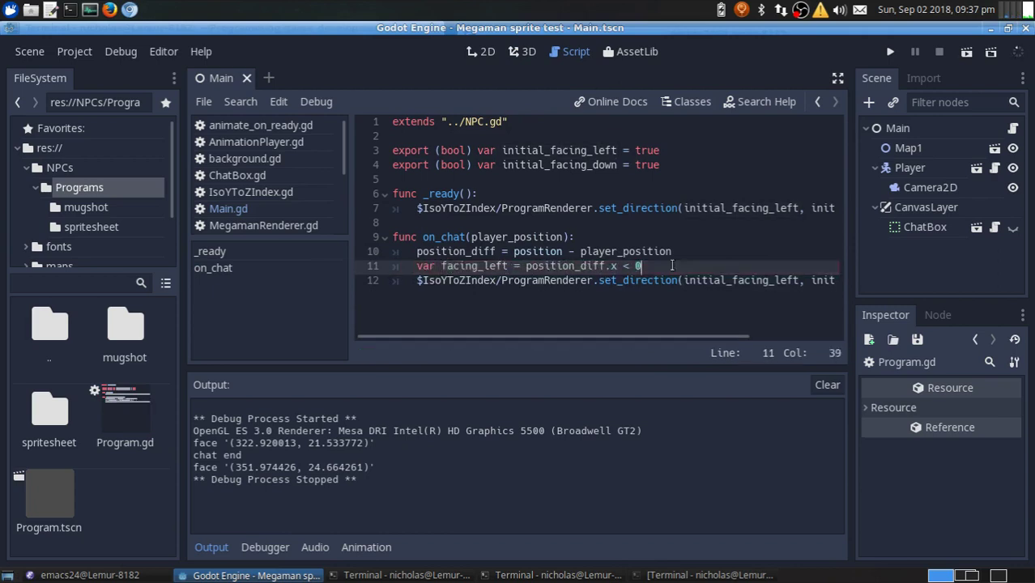
{"action": "key", "text": "Return"}
{"action": "type", "text": "var facing_down = position_diff.y > 0 \t$IsoYToZIndex/ProgramRenderer.set_direction("}
{"action": "type", "text": "facing_left, facing_down)"}
Move _ready's set_direction call into a new _reset_facing_direction() function and run the game
{"action": "key", "text": "Return"}
{"action": "key", "text": "Return"}
{"action": "type", "text": "func on_chat_finished("}
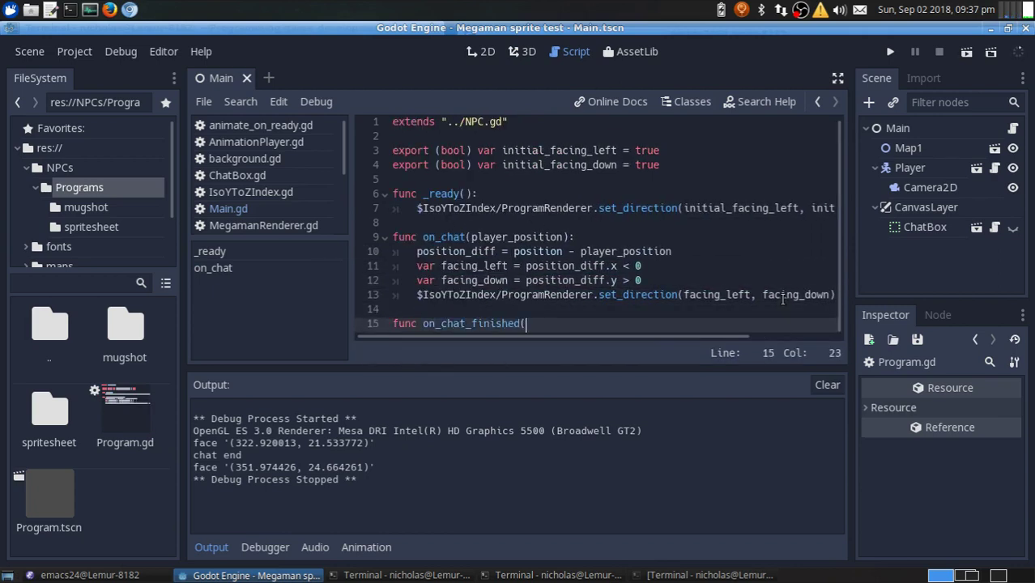
{"action": "key", "text": "BackSpace"}
{"action": "key", "text": "BackSpace"}
{"action": "key", "text": "BackSpace"}
{"action": "key", "text": "BackSpace"}
{"action": "key", "text": "BackSpace"}
{"action": "key", "text": "BackSpace"}
{"action": "type", "text": "reset"}
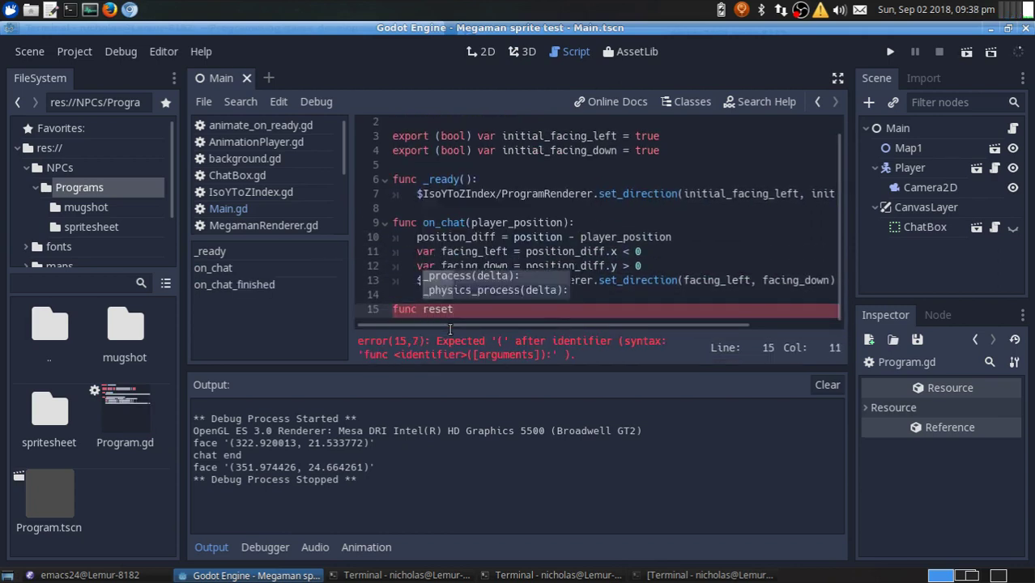
{"action": "type", "text": "():"}
{"action": "key", "text": "ctrl+x"}
{"action": "type", "text": "reset_facing_direction()"}
{"action": "key", "text": "ctrl+v"}
{"action": "key", "text": "F5"}
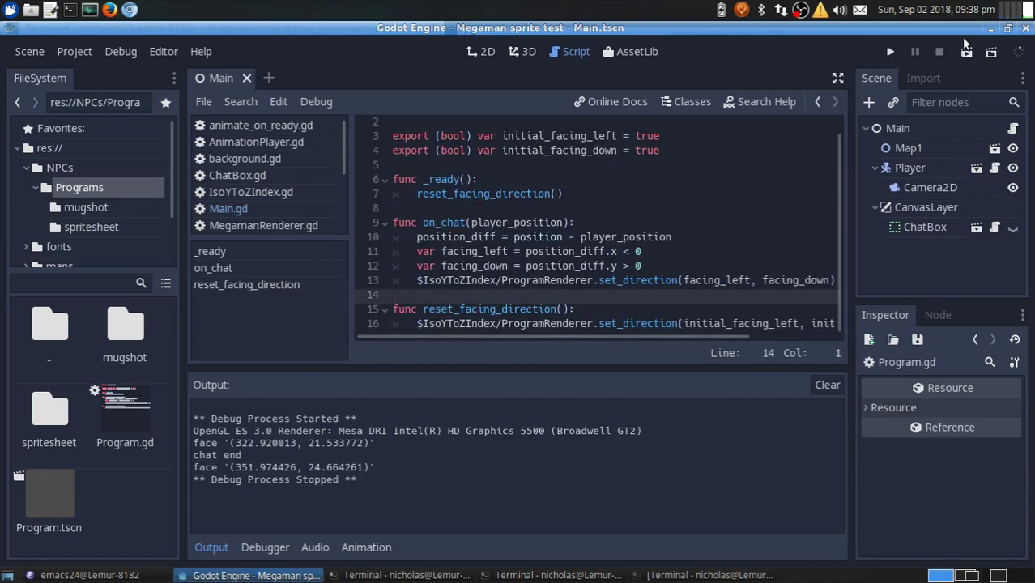
Add print(position_diff) after the difference line and test by chatting with the NPC
{"action": "type", "text": "var"}
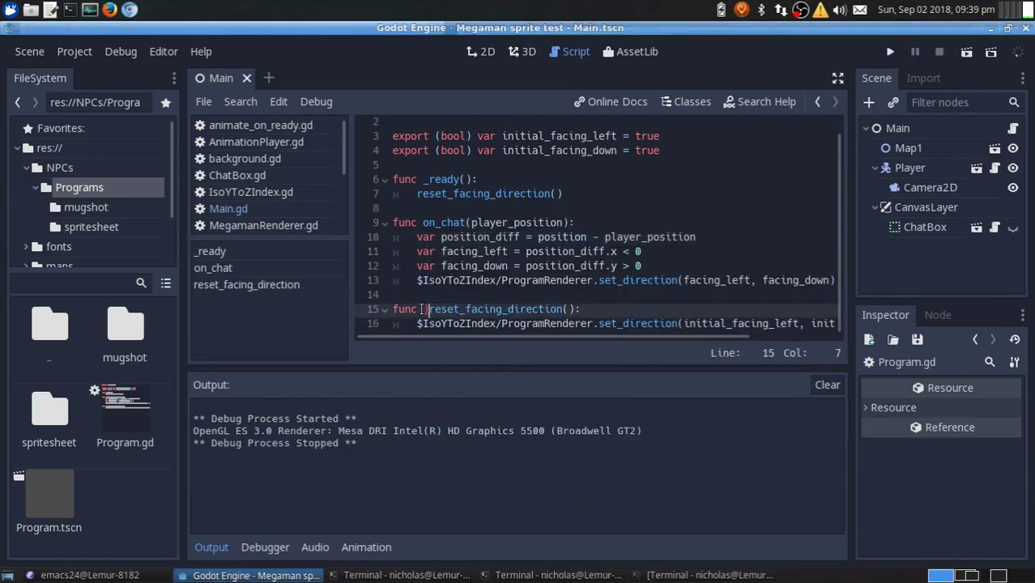
{"action": "left_click", "coordinate": [442, 297]}
{"action": "key", "text": "Up"}
{"action": "key", "text": "Up"}
{"action": "key", "text": "Up"}
{"action": "key", "text": "End"}
{"action": "key", "text": "Return"}
{"action": "type", "text": "print(position_diff)"}
{"action": "key", "text": "F5"}
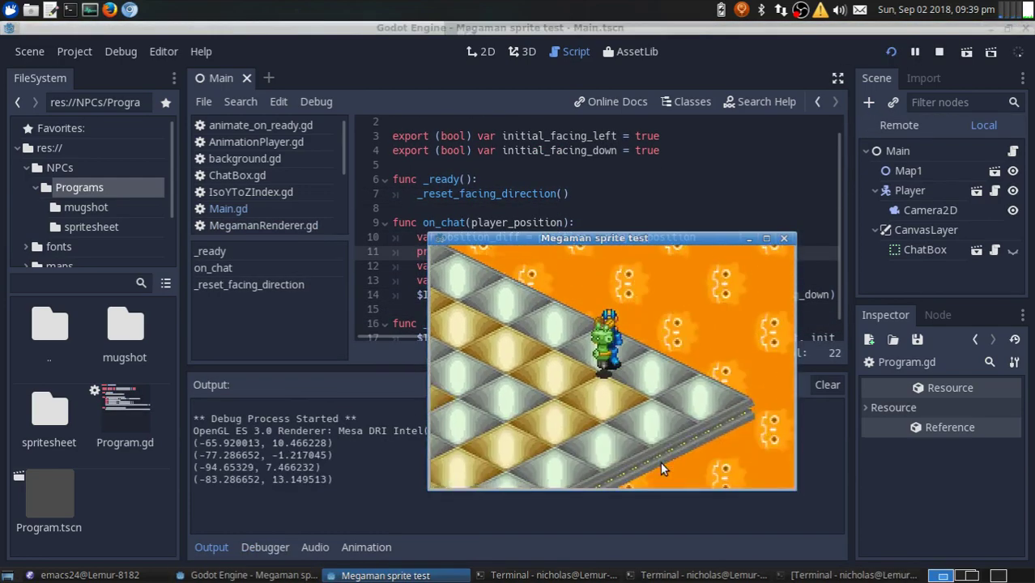
{"action": "key", "text": "Return"}
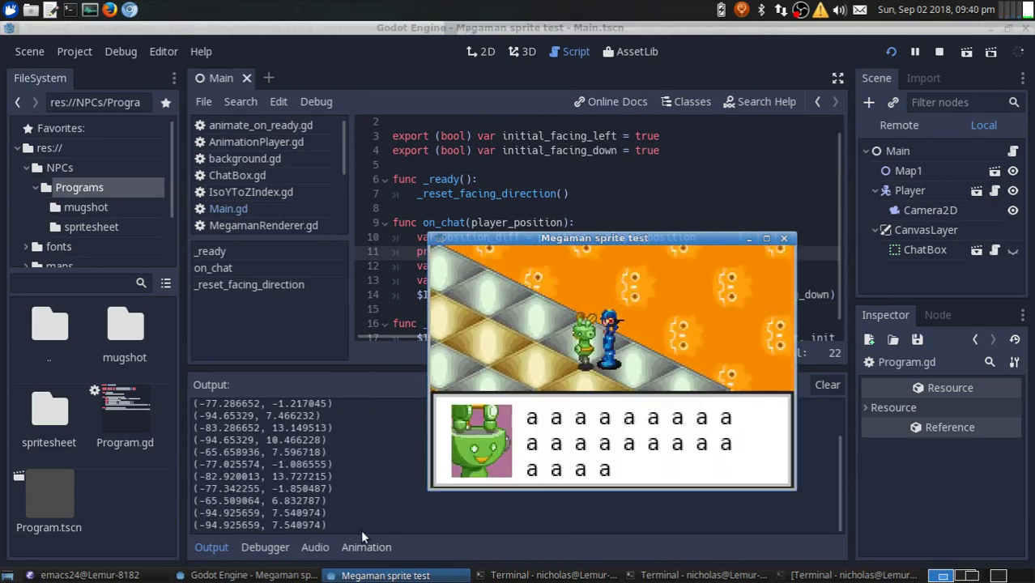
{"action": "key", "text": "Return"}
{"action": "key", "text": "F8"}
Switch the difference to global_position, retest the chat, and start a print in set_direction's arguments line
{"action": "left_click", "coordinate": [537, 222]}
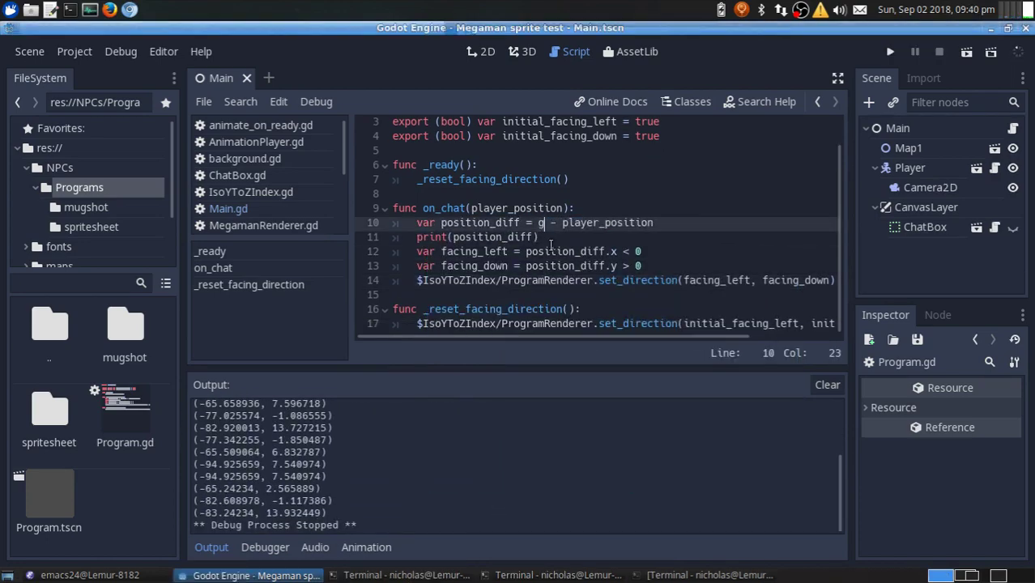
{"action": "type", "text": "global_"}
{"action": "key", "text": "F5"}
{"action": "key", "text": "Return"}
{"action": "key", "text": "Return"}
{"action": "key", "text": "F8"}
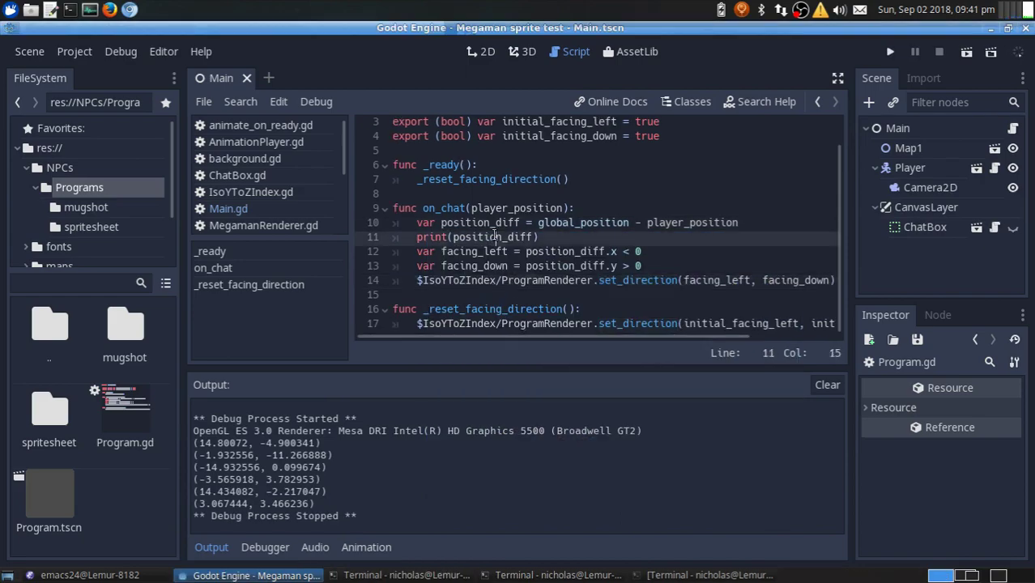
{"action": "left_click", "coordinate": [675, 266]}
{"action": "key", "text": "Return"}
{"action": "type", "text": "print"}
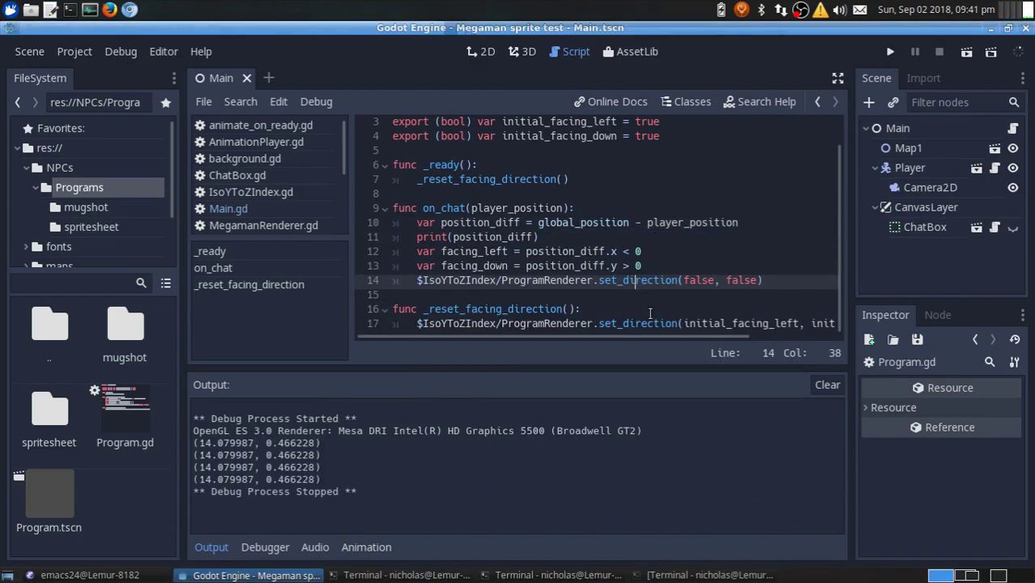
Add a print inside ProgramRenderer's set_direction and run the game to watch direction updates
{"action": "double_click", "coordinate": [66, 500]}
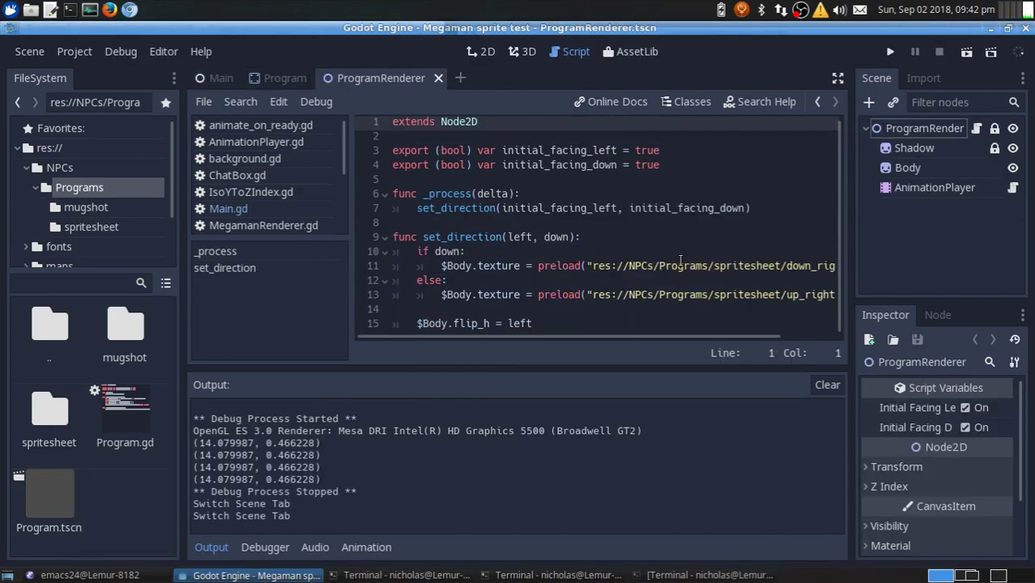
{"action": "left_click", "coordinate": [611, 243]}
{"action": "key", "text": "Return"}
{"action": "type", "text": "print(\"set direction"}
{"action": "key", "text": "F5"}
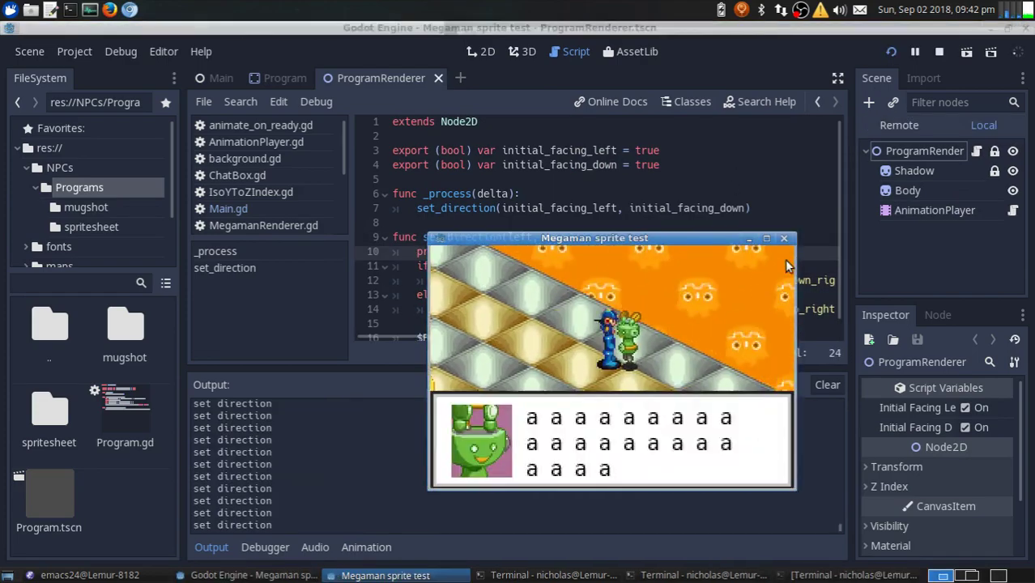
{"action": "key", "text": "F8"}
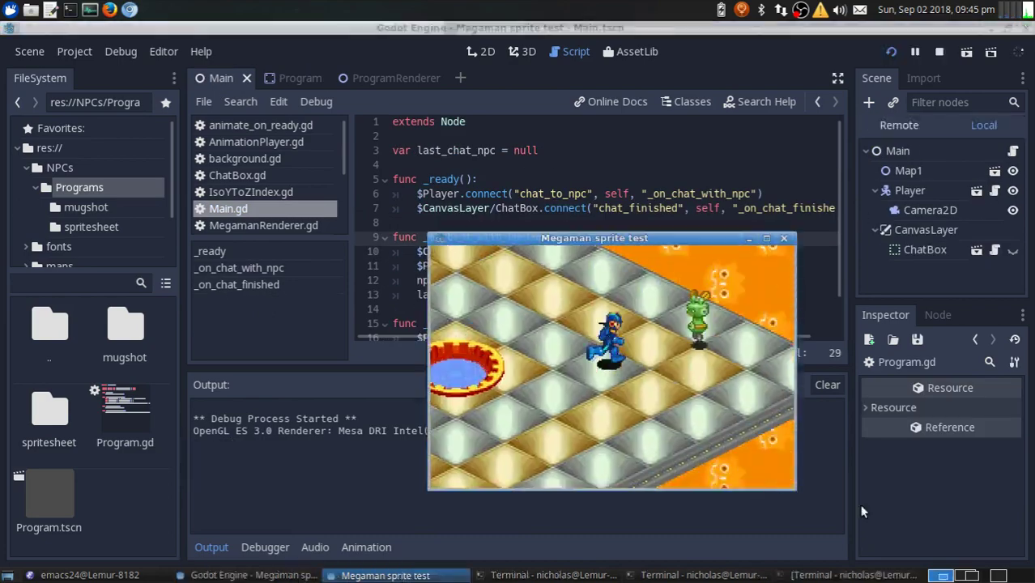
{"action": "type", "text": "git reset"}
Commit the facing fix with a 'Changed the…' message and return to the NPCs folder
{"action": "key", "text": "Return"}
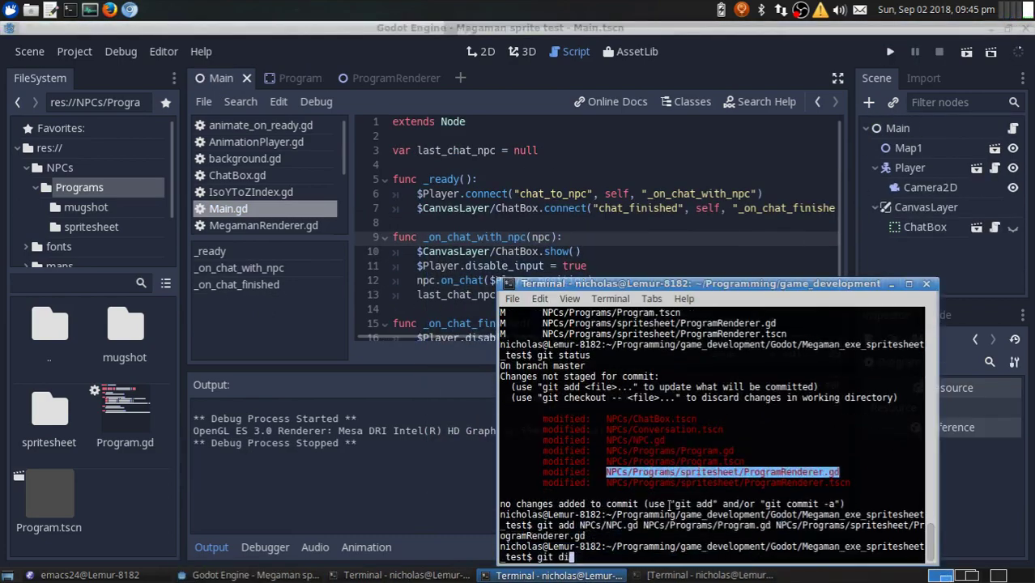
{"action": "type", "text": "git commit -m \"Changed the NPC to change direction to face player when"}
{"action": "key", "text": "Return"}
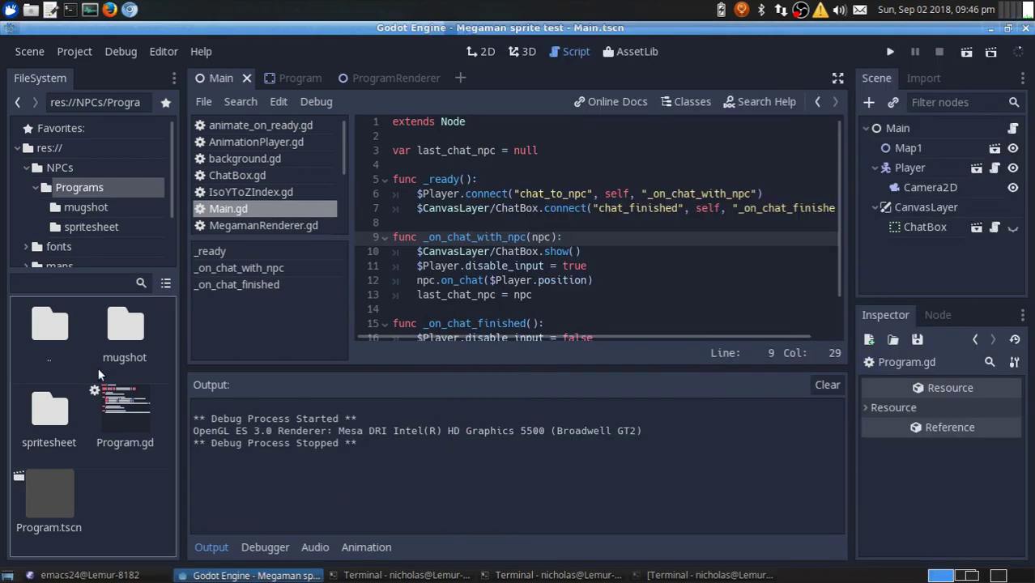
{"action": "double_click", "coordinate": [124, 328]}
{"action": "left_click", "coordinate": [59, 167]}
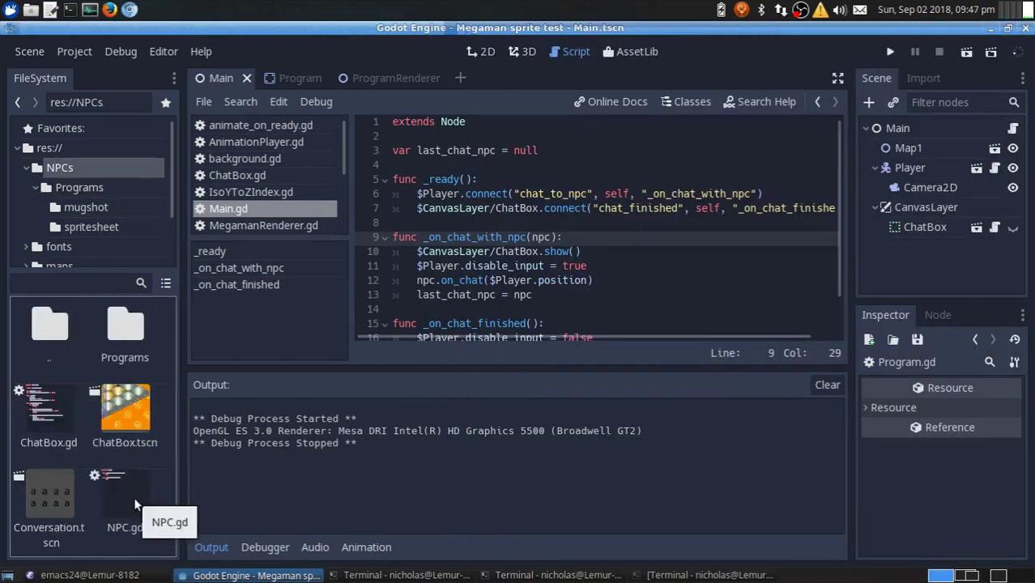
Save the Conversation's Container branch as NPCs/ChatTextPlayer.tscn
{"action": "double_click", "coordinate": [125, 440]}
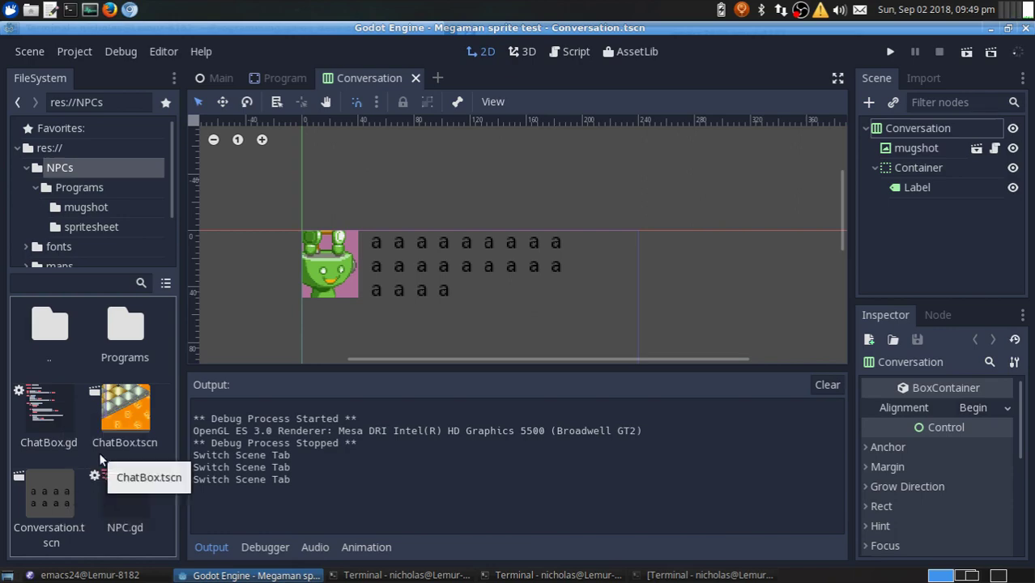
{"action": "right_click", "coordinate": [918, 168]}
{"action": "left_click", "coordinate": [905, 414]}
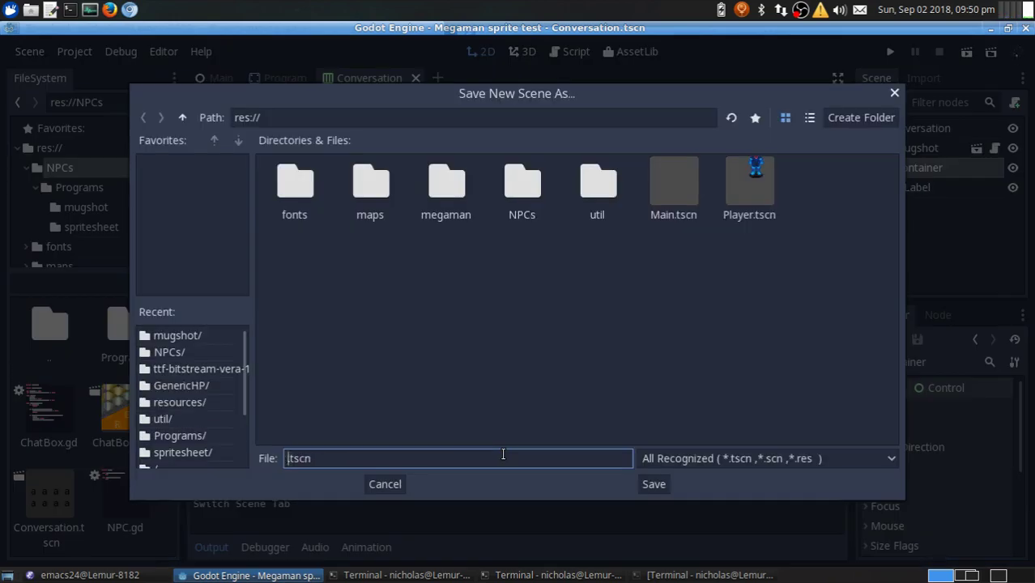
{"action": "double_click", "coordinate": [544, 226]}
{"action": "type", "text": "Text"}
{"action": "left_click", "coordinate": [653, 485]}
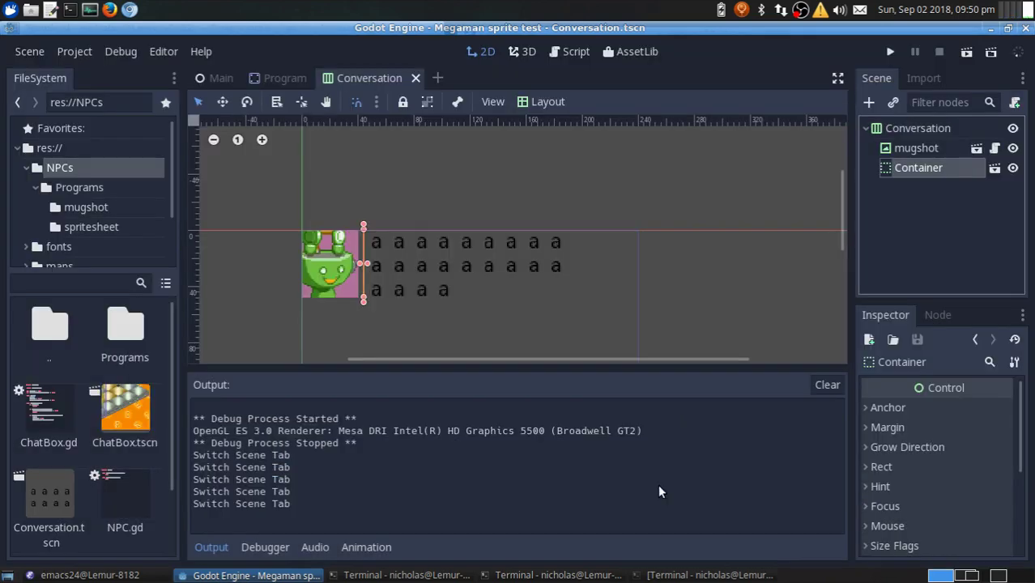
Rename the Container node to ChatTextPlayer
{"action": "right_click", "coordinate": [918, 168]}
{"action": "left_click", "coordinate": [880, 324]}
{"action": "type", "text": "ChatTextPlayer"}
{"action": "key", "text": "Return"}
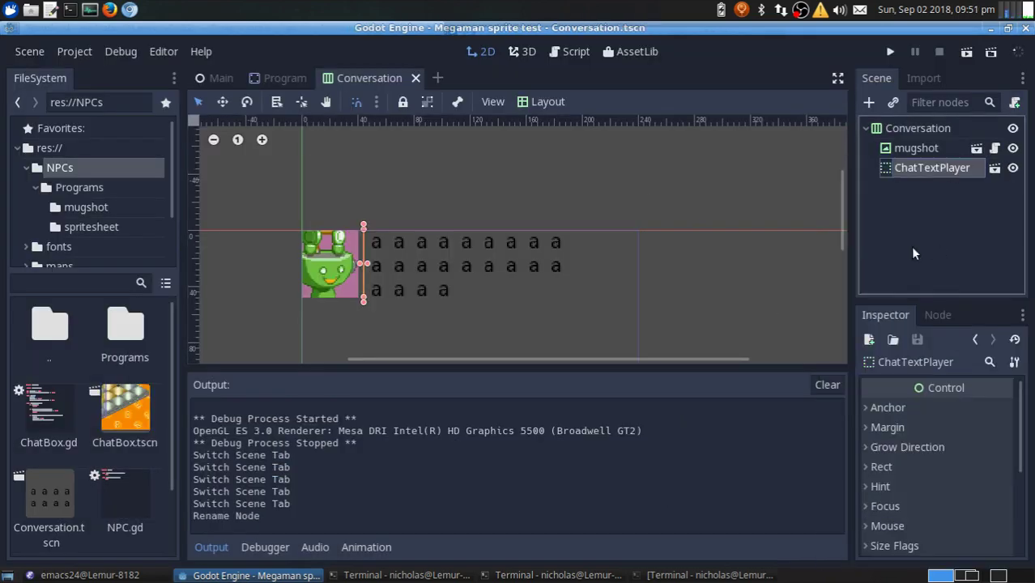
Open the ChatTextPlayer scene and rename its root node to ChatTextPlayer
{"action": "left_click", "coordinate": [994, 168]}
{"action": "double_click", "coordinate": [912, 128]}
{"action": "type", "text": "ChatTextPlayer"}
{"action": "key", "text": "Return"}
{"action": "key", "text": "alt+Tab"}
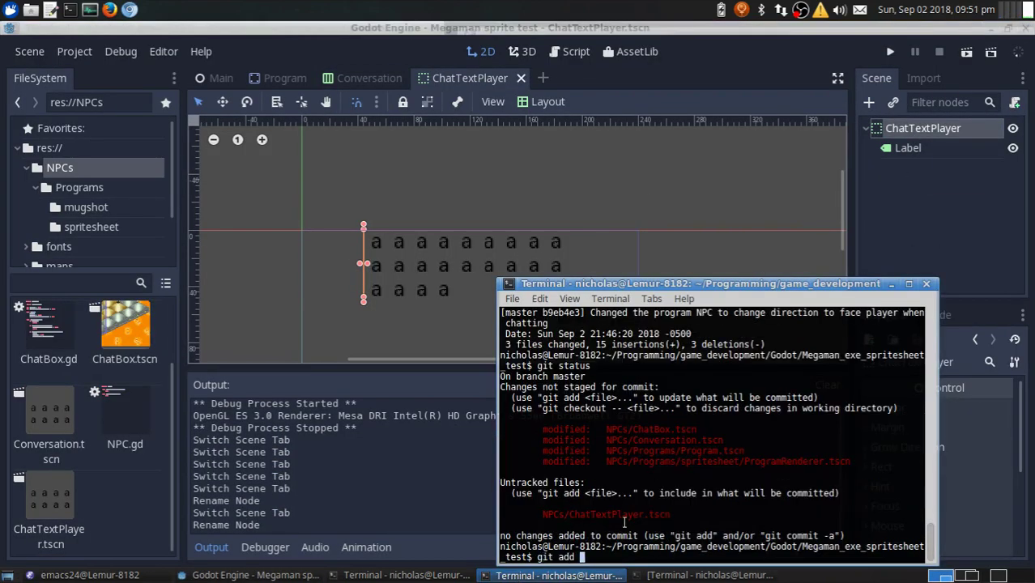
Stage NPCs/ChatTextPlayer.tscn and NPCs/Conversation.tscn and review them with git diff --cached
{"action": "type", "text": "NPCs/ChatTextPlayer.tscn NPCs/Conversation.tscn"}
{"action": "key", "text": "Return"}
{"action": "type", "text": "git diff --cached"}
{"action": "key", "text": "Return"}
Commit with the message 'Moved the text of the Conversation to a...' describing the ChatTextPlayer move
{"action": "type", "text": "g"}
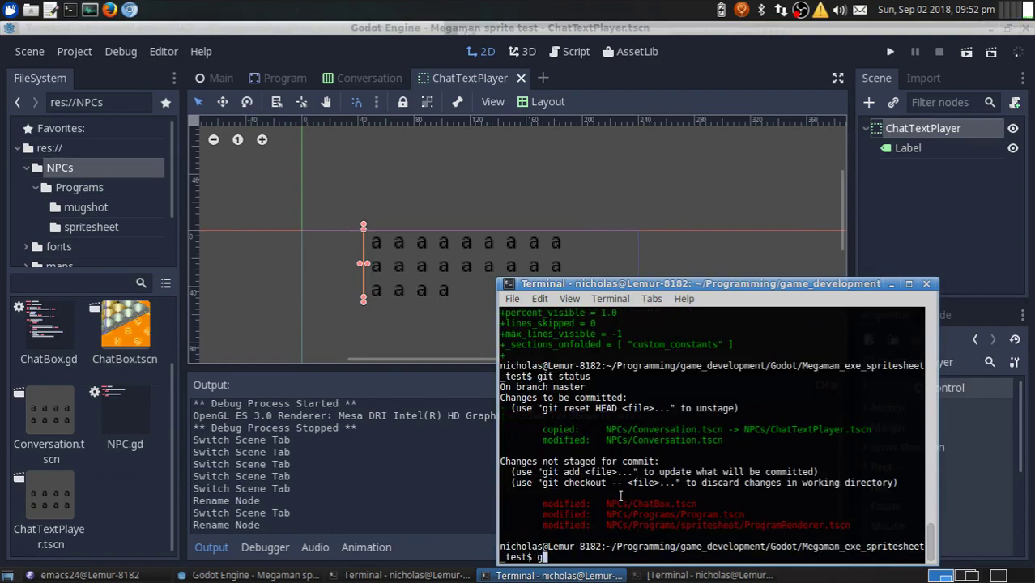
{"action": "type", "text": "ene\""}
{"action": "key", "text": "ctrl+Left"}
{"action": "key", "text": "ctrl+Left"}
{"action": "key", "text": "BackSpace"}
{"action": "key", "text": "BackSpace"}
{"action": "key", "text": "BackSpace"}
{"action": "type", "text": "Moved the"}
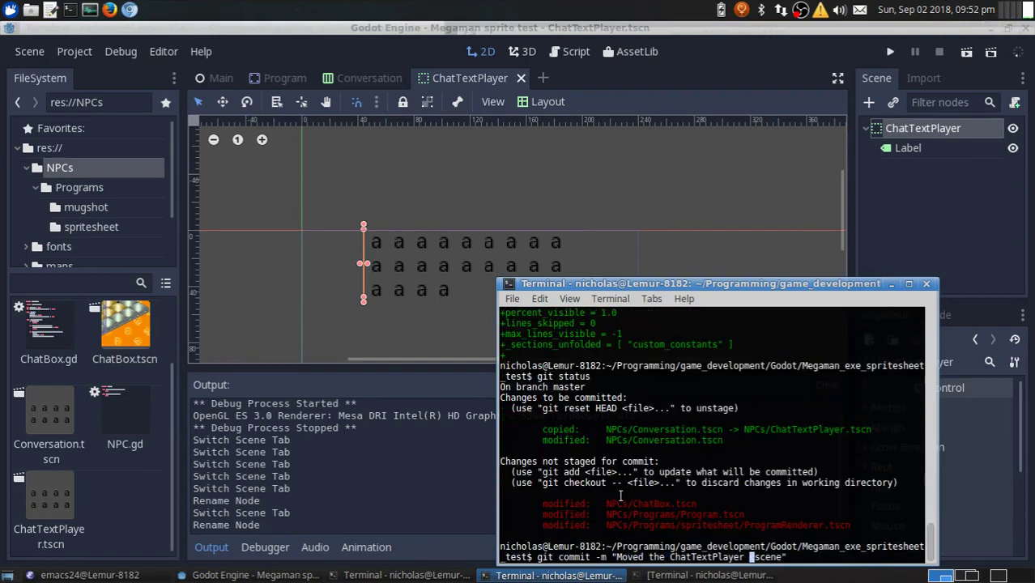
{"action": "key", "text": "ctrl+Left"}
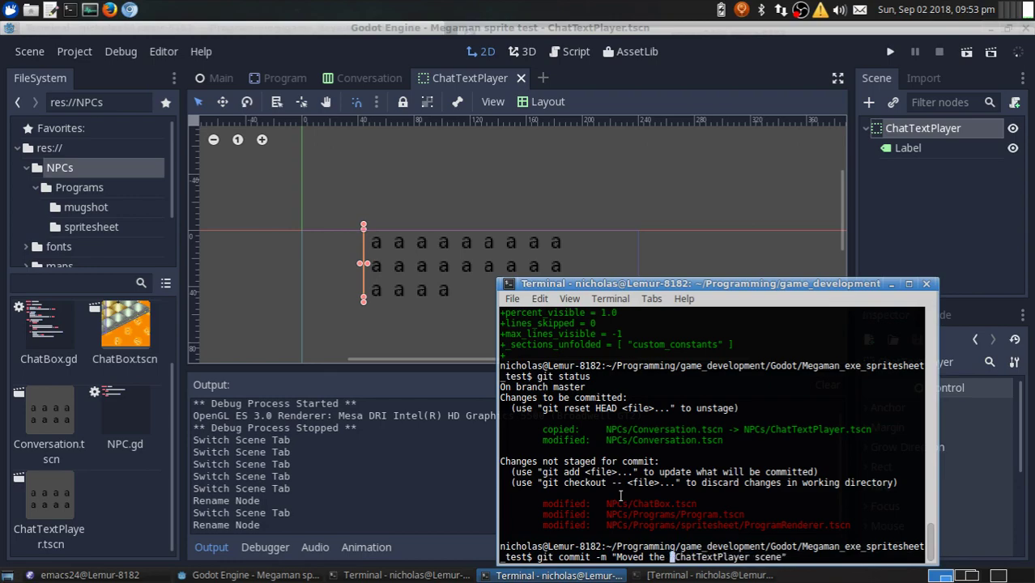
{"action": "type", "text": "text of the Conversation to a"}
{"action": "key", "text": "alt+Tab"}
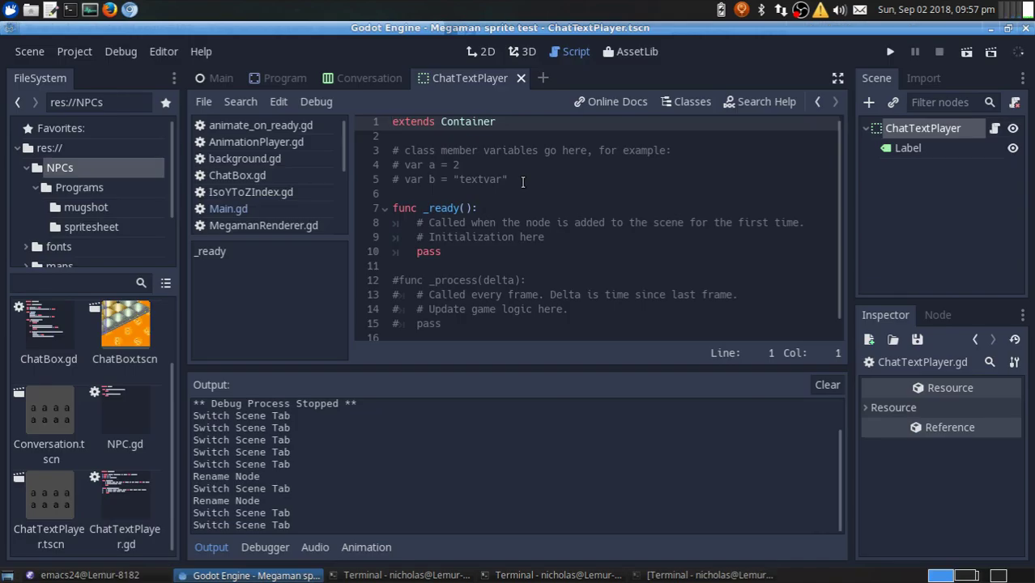
Replace the template comments with a chat items array, a function stub and var index = 0
{"action": "left_click_drag", "start_coordinate": [522, 180], "coordinate": [393, 151]}
{"action": "key", "text": "BackSpace"}
{"action": "type", "text": "var chat_items = "}
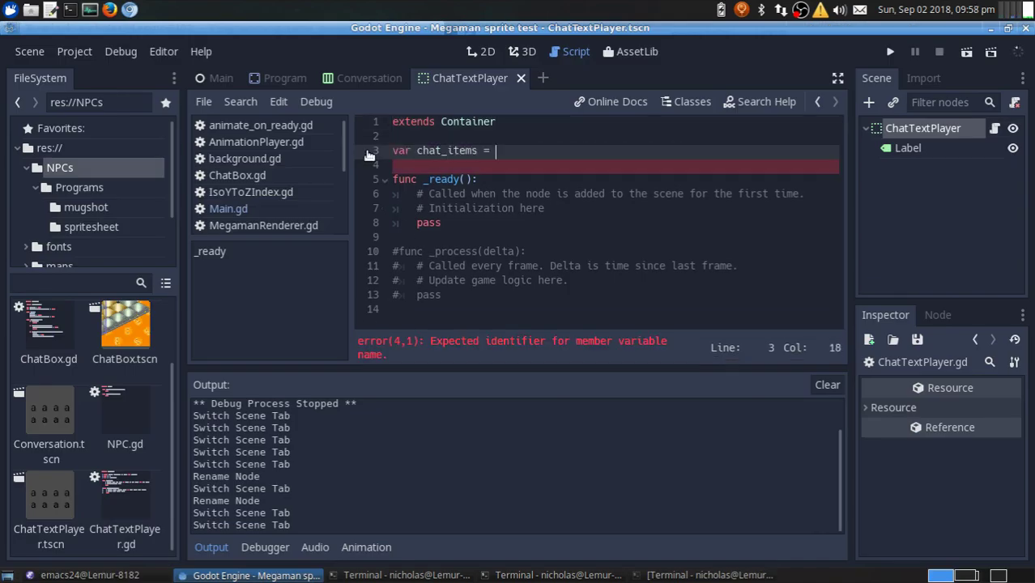
{"action": "type", "text": "[\"item1\", \"item2\", \"item3\"]"}
{"action": "left_click", "coordinate": [462, 157]}
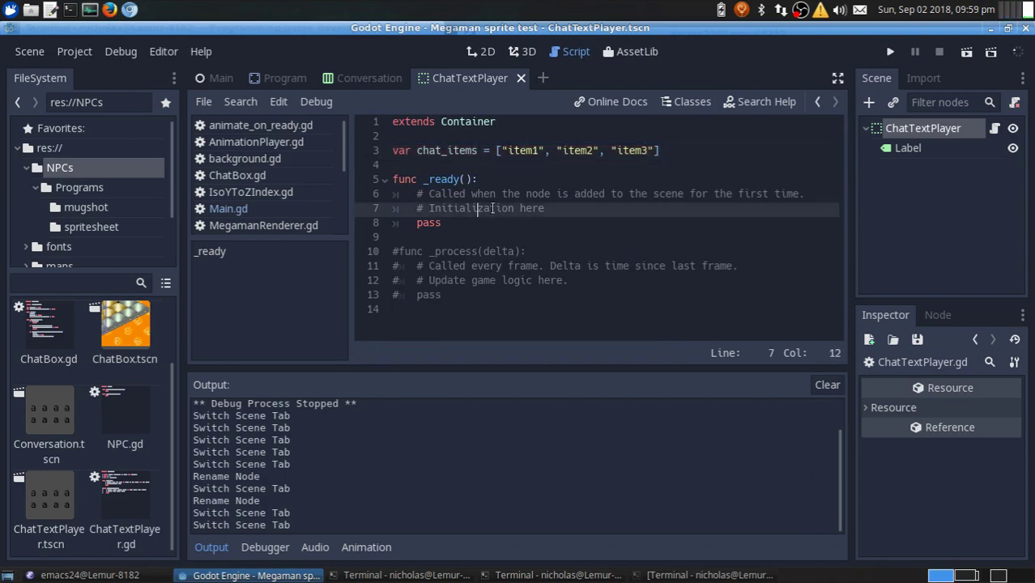
{"action": "type", "text": "var switch():"}
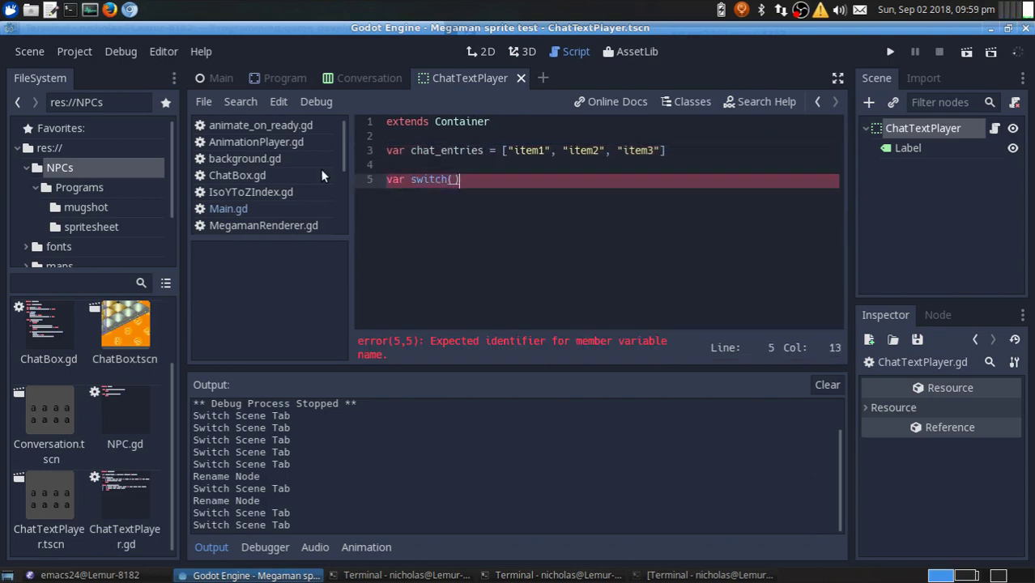
{"action": "key", "text": "Return"}
{"action": "key", "text": "Up"}
{"action": "key", "text": "Up"}
{"action": "key", "text": "Up"}
{"action": "key", "text": "End"}
{"action": "key", "text": "Return"}
{"action": "type", "text": "var index = 0"}
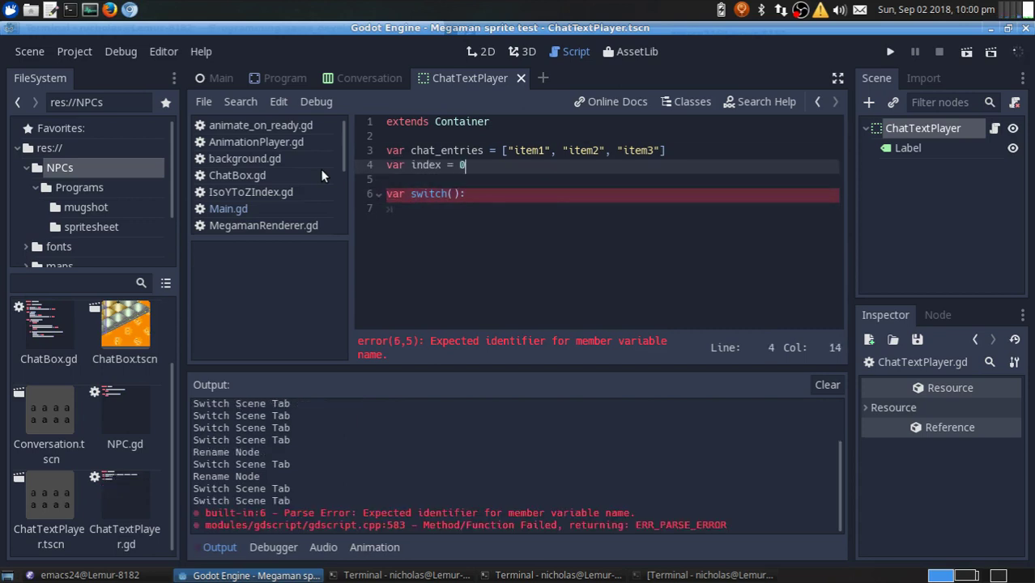
Rename the stub function to next_entry and add an index increment inside it
{"action": "double_click", "coordinate": [429, 194]}
{"action": "type", "text": "next_entry"}
{"action": "left_click", "coordinate": [459, 201]}
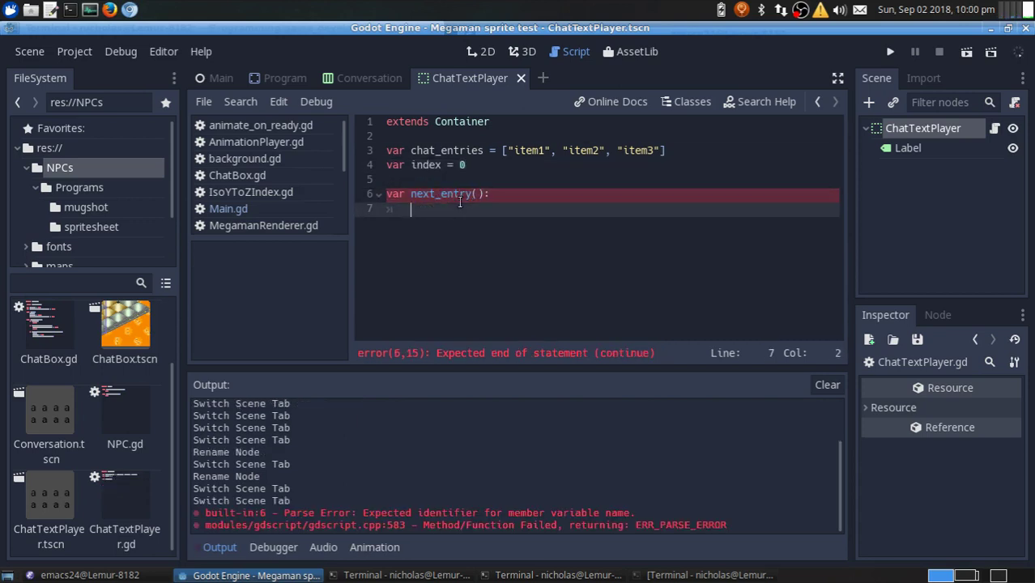
{"action": "type", "text": "index++"}
{"action": "key", "text": "Home"}
{"action": "key", "text": "Return"}
{"action": "key", "text": "Up"}
{"action": "key", "text": "BackSpace"}
{"action": "key", "text": "BackSpace"}
Add an on_shown function that sets index = -1 and calls next_entry()
{"action": "key", "text": "Home"}
{"action": "key", "text": "Return"}
{"action": "key", "text": "Return"}
{"action": "key", "text": "Up"}
{"action": "key", "text": "Up"}
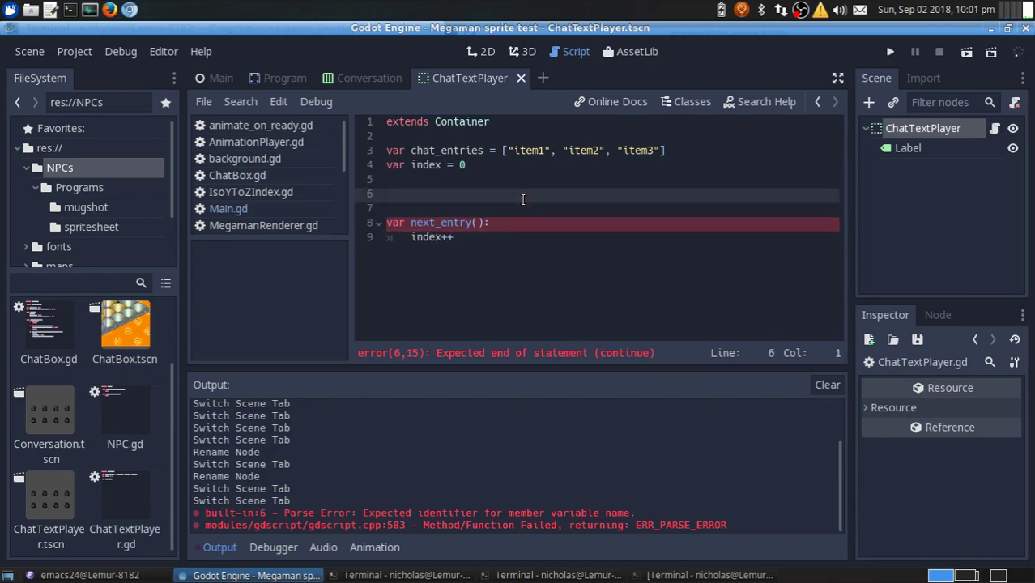
{"action": "type", "text": "var on_shown():"}
{"action": "key", "text": "Return"}
{"action": "type", "text": "index = -1"}
{"action": "key", "text": "Return"}
{"action": "type", "text": "next_entry()"}
Make next_entry set $Label.text to chat_entries[index] and save the script
{"action": "left_click", "coordinate": [527, 257]}
{"action": "key", "text": "Return"}
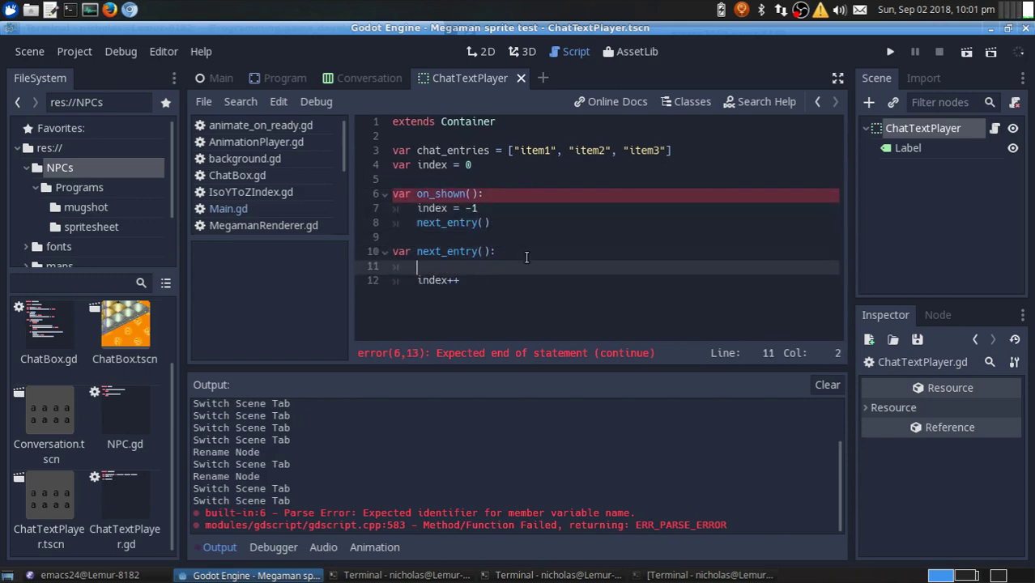
{"action": "type", "text": "chat_entries[index]"}
{"action": "key", "text": "Home"}
{"action": "type", "text": "$Label.text ="}
{"action": "key", "text": "ctrl+s"}
{"action": "key", "text": "Up"}
{"action": "key", "text": "Up"}
{"action": "key", "text": "Up"}
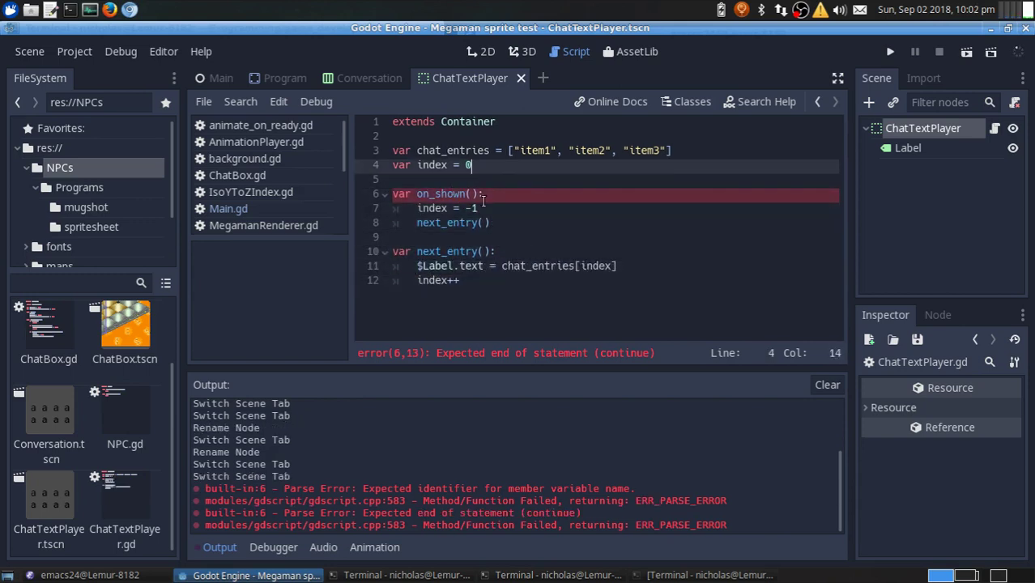
{"action": "key", "text": "shift+Up"}
{"action": "key", "text": "BackSpace"}
{"action": "key", "text": "ctrl+z"}
Remove a stray line in ChatTextPlayer.gd and edit the on_shown function name
{"action": "left_click", "coordinate": [229, 208]}
{"action": "left_click", "coordinate": [254, 222]}
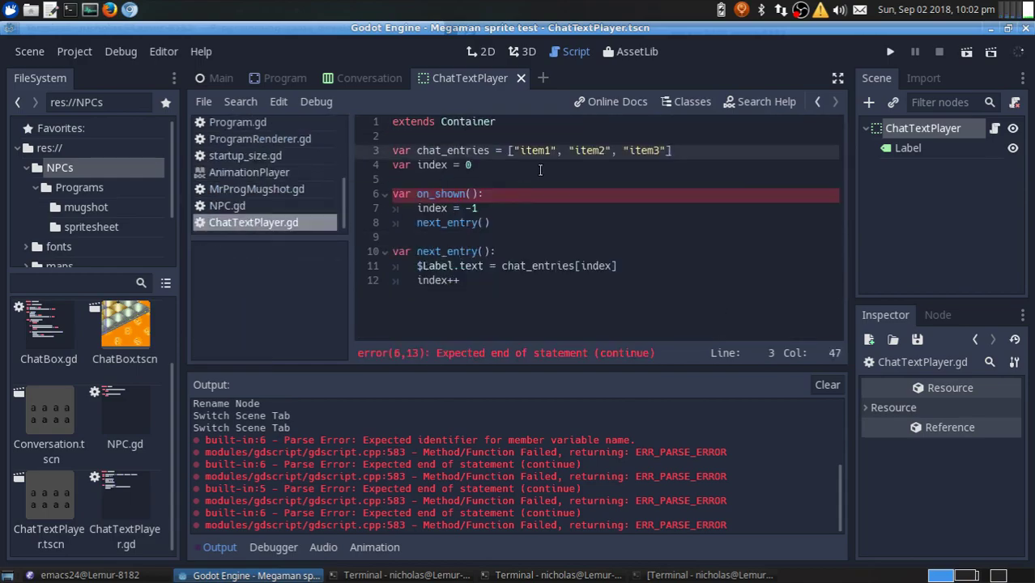
{"action": "key", "text": "shift+Down"}
{"action": "key", "text": "shift+Down"}
{"action": "key", "text": "shift+Down"}
{"action": "key", "text": "BackSpace"}
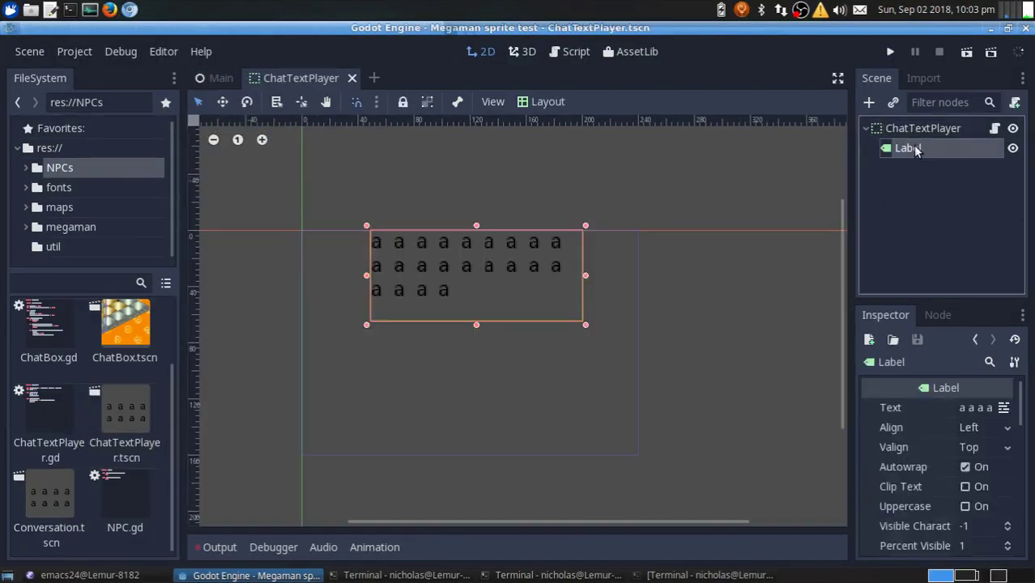
{"action": "left_click", "coordinate": [995, 128]}
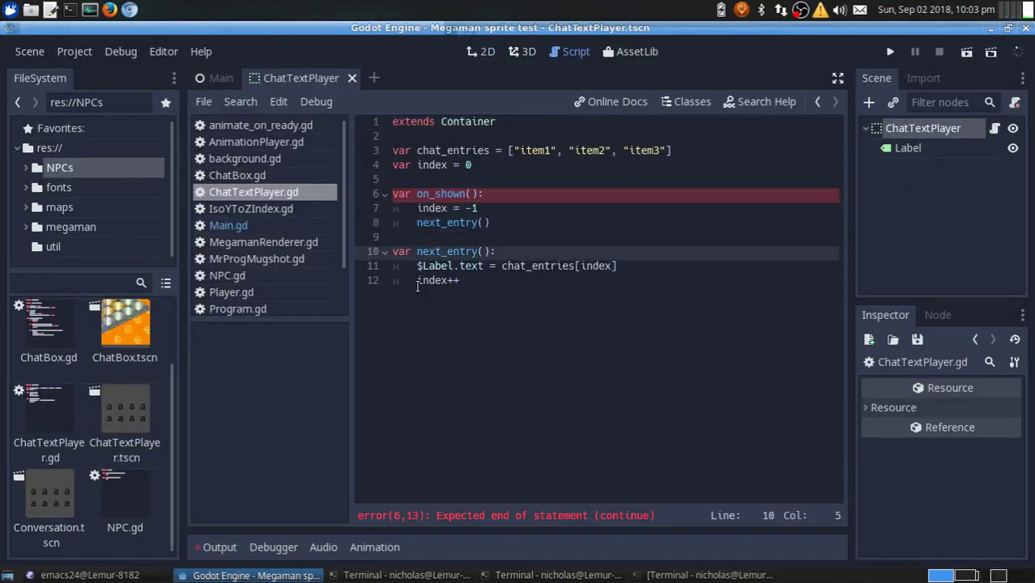
{"action": "double_click", "coordinate": [462, 193]}
{"action": "type", "text": "blah"}
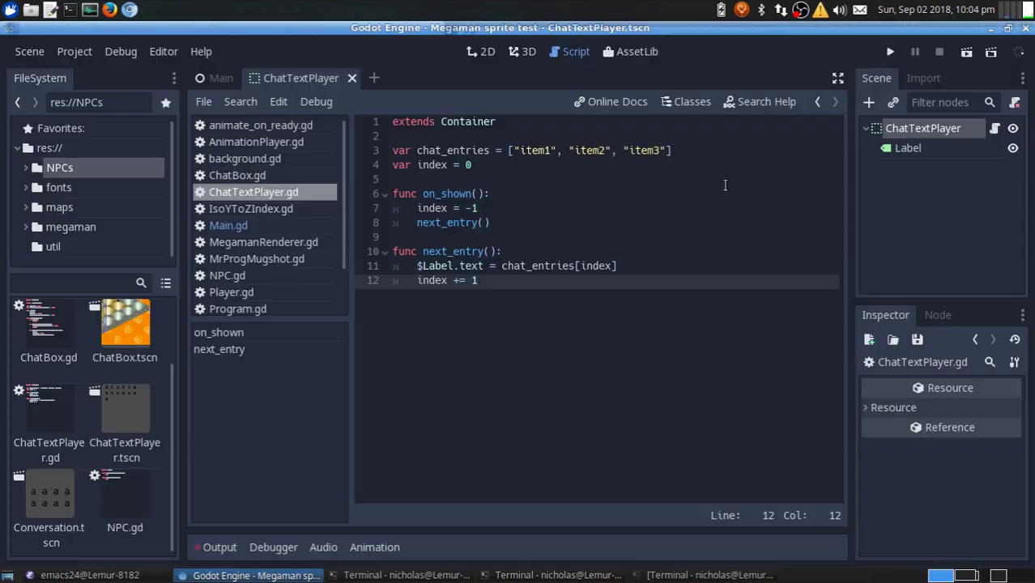
Open the ChatBox and Conversation scenes from the NPCs folder
{"action": "double_click", "coordinate": [48, 498]}
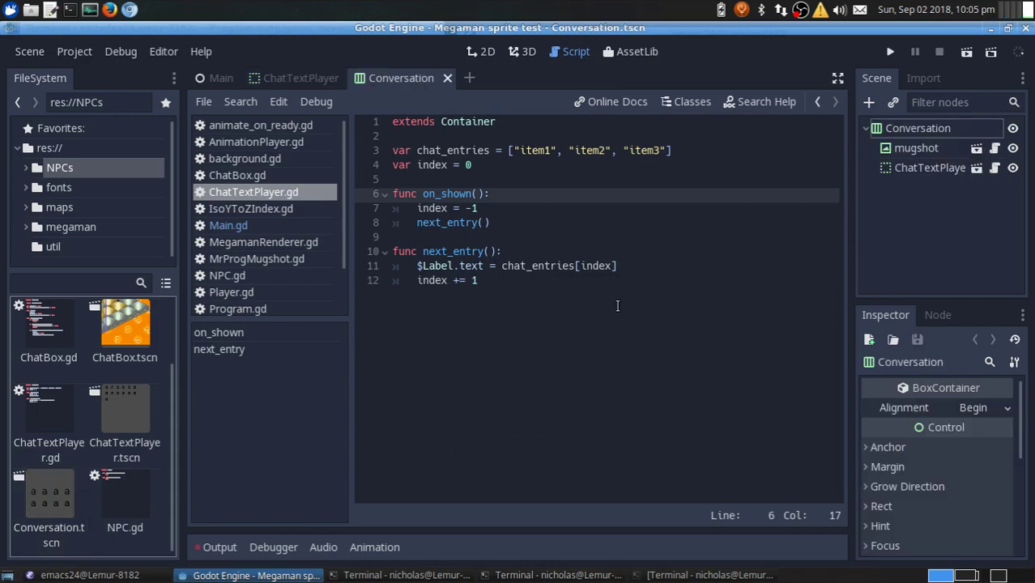
{"action": "scroll", "coordinate": [122, 365], "scroll_direction": "up", "scroll_amount": 2}
{"action": "scroll", "coordinate": [134, 333], "scroll_direction": "up", "scroll_amount": 1}
{"action": "double_click", "coordinate": [133, 328]}
{"action": "double_click", "coordinate": [52, 332]}
{"action": "double_click", "coordinate": [125, 413]}
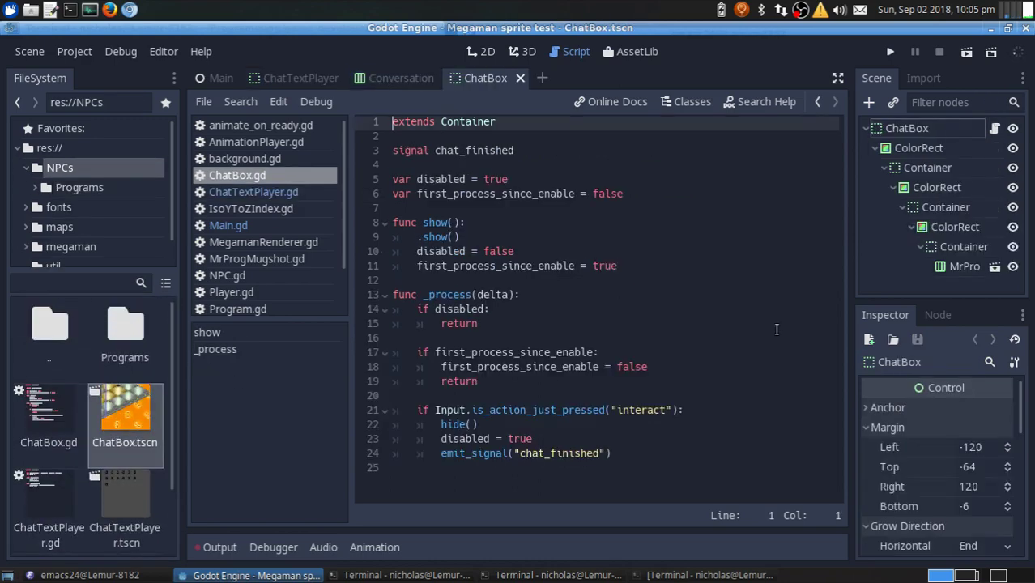
{"action": "scroll", "coordinate": [89, 445], "scroll_direction": "down", "scroll_amount": 3}
{"action": "double_click", "coordinate": [49, 498]}
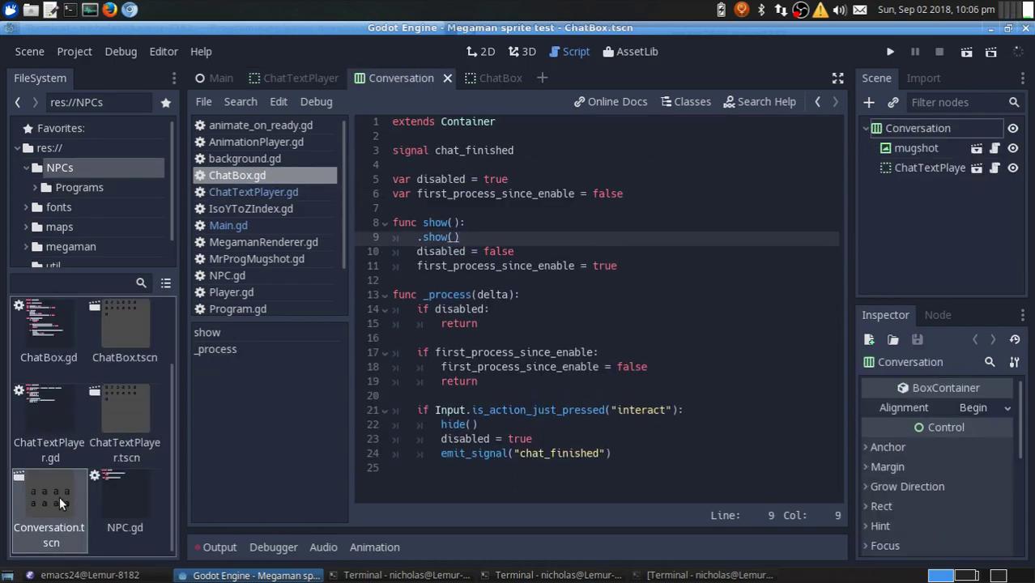
Replace Conversation.gd's code with _on_shown and next_entry forwarding to $ChatTextPlayer
{"action": "left_click", "coordinate": [995, 128]}
{"action": "left_click_drag", "start_coordinate": [599, 416], "coordinate": [396, 149]}
{"action": "key", "text": "Delete"}
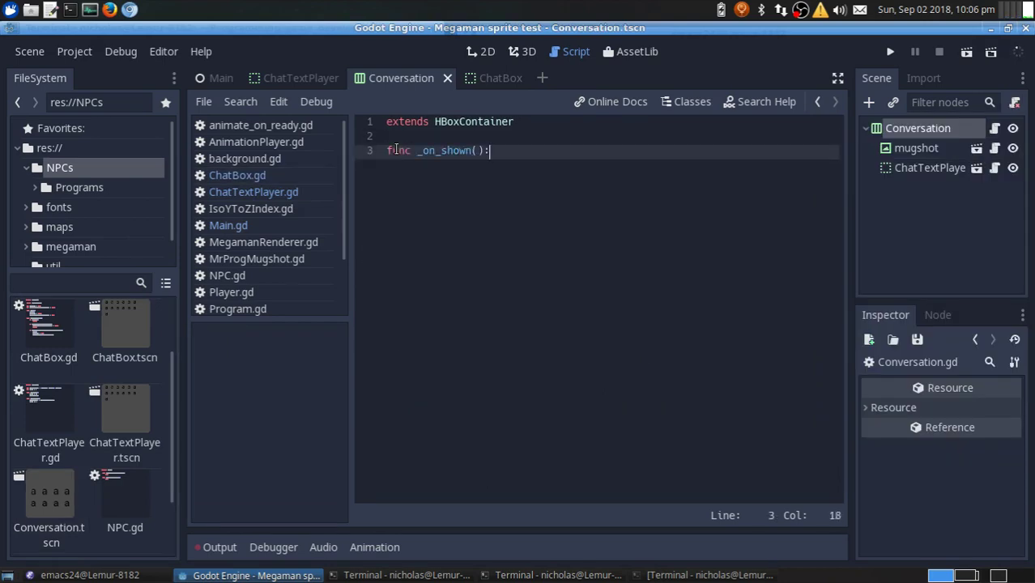
{"action": "key", "text": "Return"}
{"action": "type", "text": "$ChatTextPlayer.on_shown()"}
{"action": "key", "text": "Return"}
{"action": "key", "text": "Return"}
{"action": "type", "text": "func next_entry():"}
{"action": "key", "text": "Return"}
{"action": "type", "text": "$ChatTextPlayer.next_entry()"}
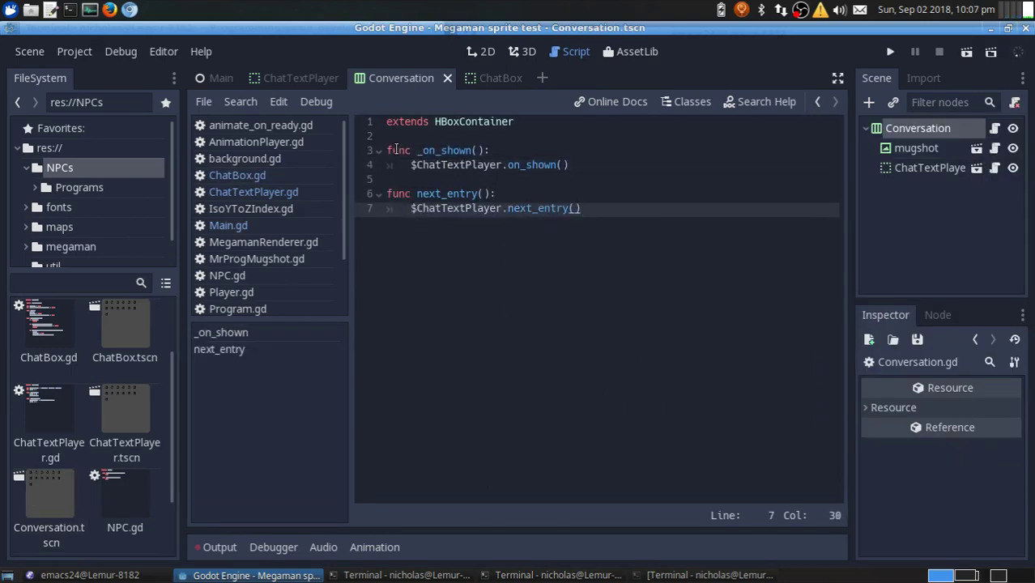
In ChatTextPlayer.gd, move index += 1 above the $Label line and begin an index bounds check
{"action": "left_click", "coordinate": [994, 168]}
{"action": "key", "text": "alt+Up"}
{"action": "key", "text": "End"}
{"action": "key", "text": "Return"}
{"action": "type", "text": "if le"}
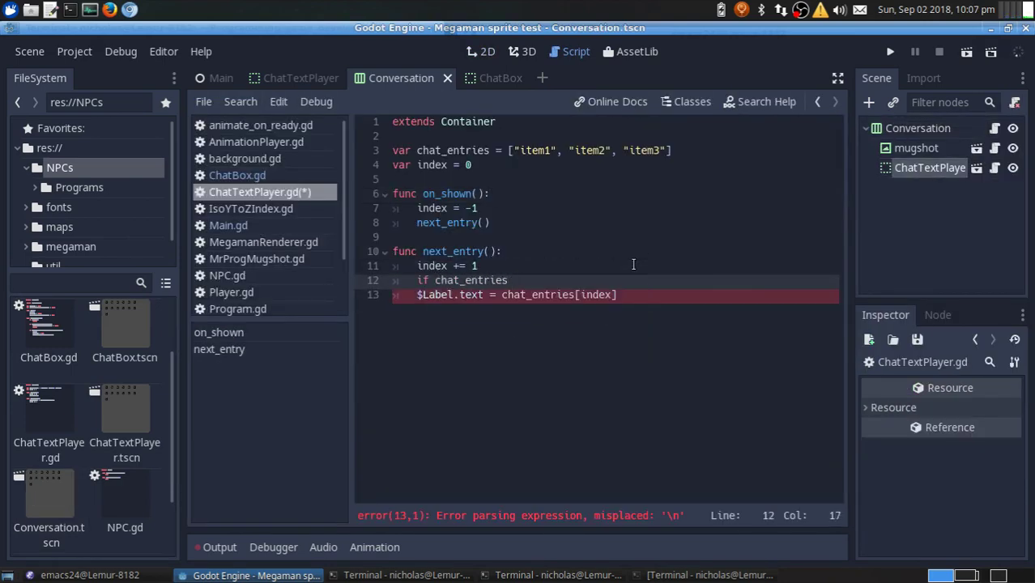
{"action": "key", "text": "BackSpace"}
{"action": "key", "text": "BackSpace"}
{"action": "left_click", "coordinate": [436, 280]}
{"action": "type", "text": "index <"}
{"action": "left_click", "coordinate": [441, 295]}
Have next_entry return false once index passes the entries, true otherwise, and save
{"action": "key", "text": "Tab"}
{"action": "type", "text": "return true"}
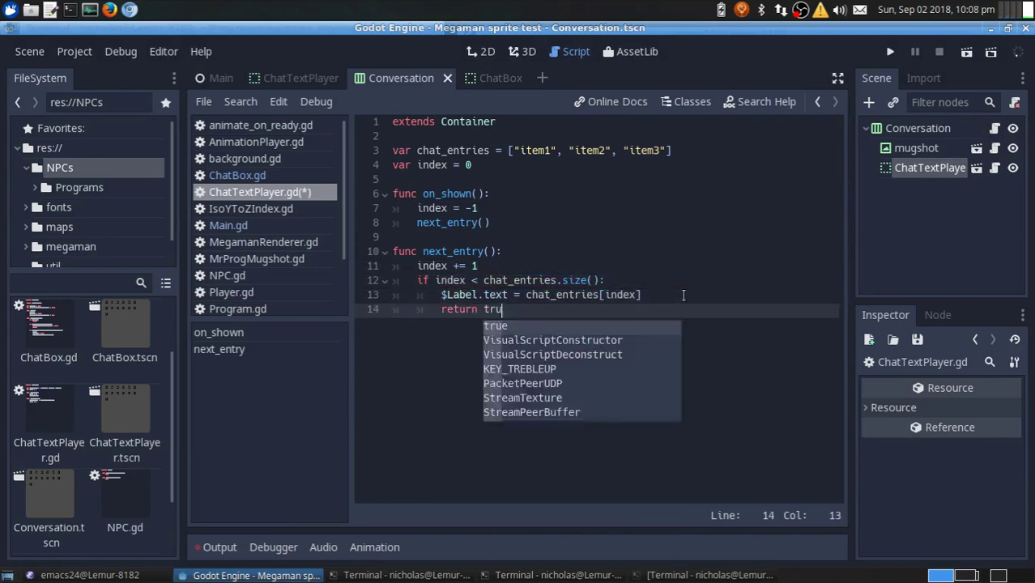
{"action": "left_click", "coordinate": [441, 294]}
{"action": "key", "text": "shift+Tab"}
{"action": "left_click", "coordinate": [657, 280]}
{"action": "key", "text": "Return"}
{"action": "type", "text": "return false"}
{"action": "key", "text": "ctrl+s"}
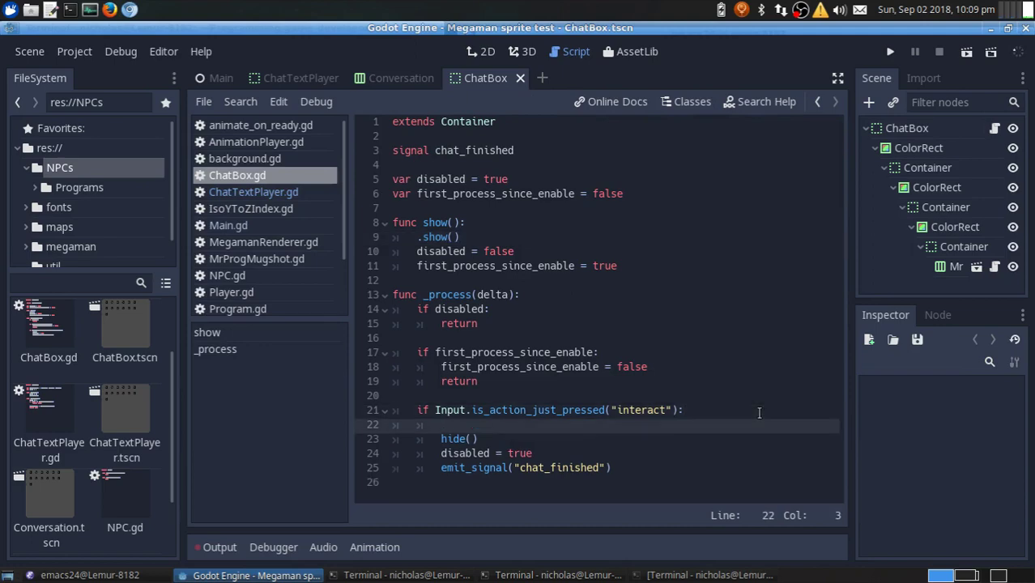
Enter the /ColorRect/Container/ColorRect/Container/MrProgCon node path in ChatBox.gd and test-run the game
{"action": "key", "text": "BackSpace"}
{"action": "key", "text": "BackSpace"}
{"action": "key", "text": "BackSpace"}
{"action": "left_click", "coordinate": [540, 154]}
{"action": "type", "text": "$ColorRect/Container"}
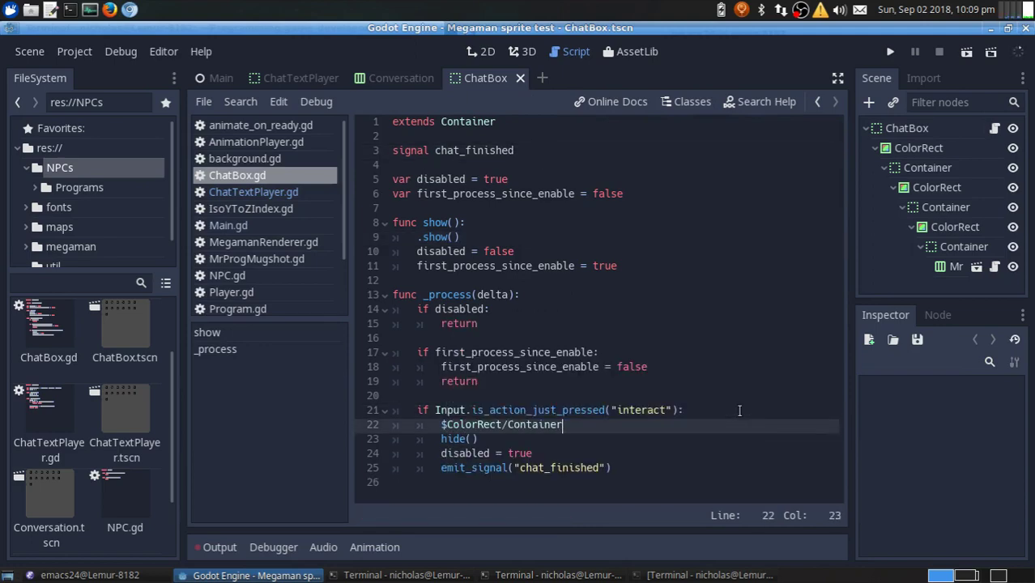
{"action": "type", "text": "/ColorRect/Container/ColorRect/Container/MrProgCon"}
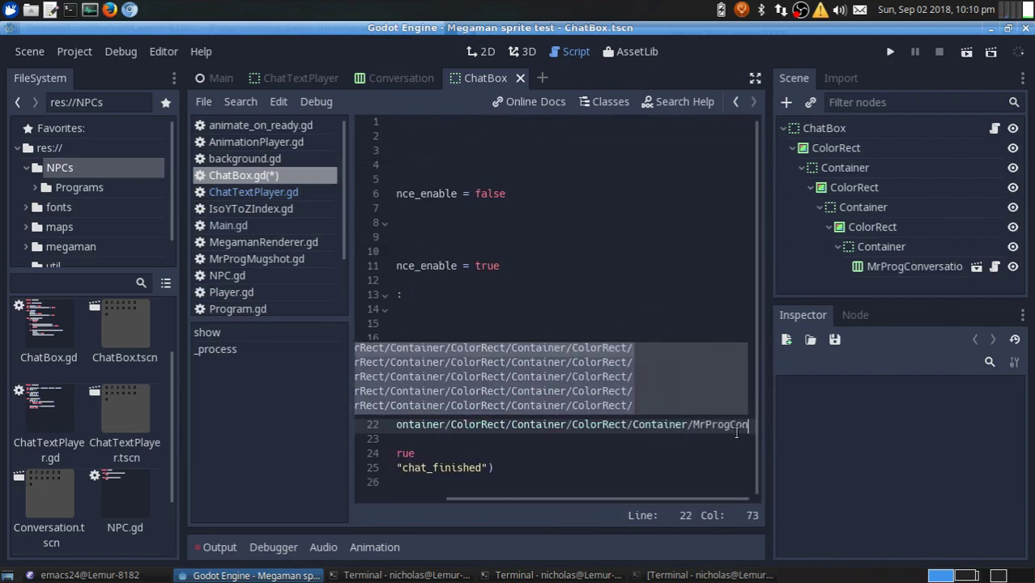
{"action": "key", "text": "Escape"}
{"action": "left_click_drag", "start_coordinate": [769, 360], "coordinate": [852, 360]}
{"action": "left_click", "coordinate": [500, 424]}
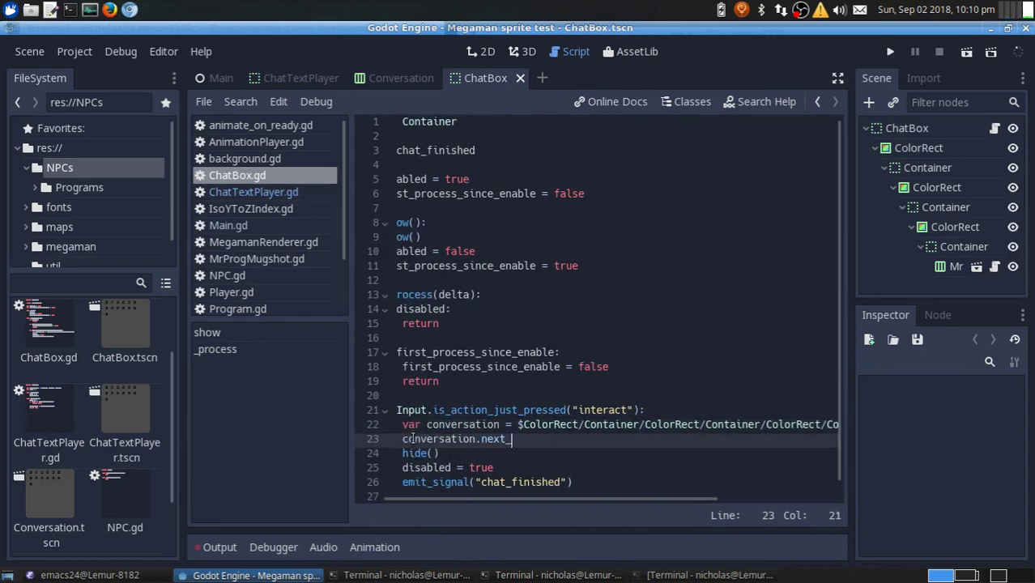
{"action": "key", "text": "End"}
{"action": "type", "text": ":"}
{"action": "key", "text": "F5"}
{"action": "key", "text": "F8"}
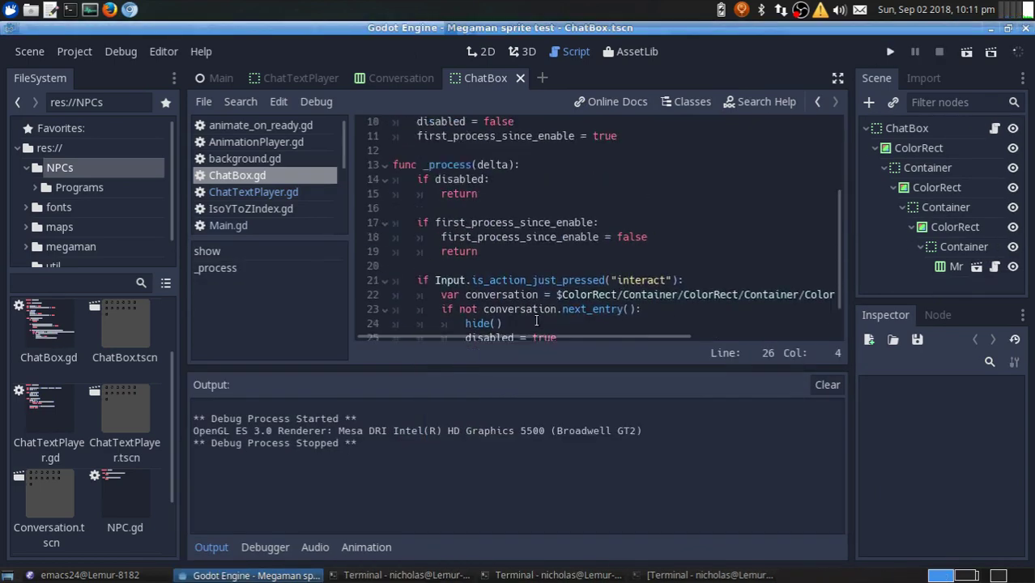
Add an onready var holding the pasted MrProgCon node path at the top of ChatBox.gd
{"action": "left_click", "coordinate": [654, 323]}
{"action": "scroll", "coordinate": [654, 323], "scroll_direction": "up", "scroll_amount": 5}
{"action": "left_click", "coordinate": [405, 209]}
{"action": "key", "text": "Return"}
{"action": "key", "text": "Return"}
{"action": "type", "text": "onready var"}
{"action": "key", "text": "ctrl+v"}
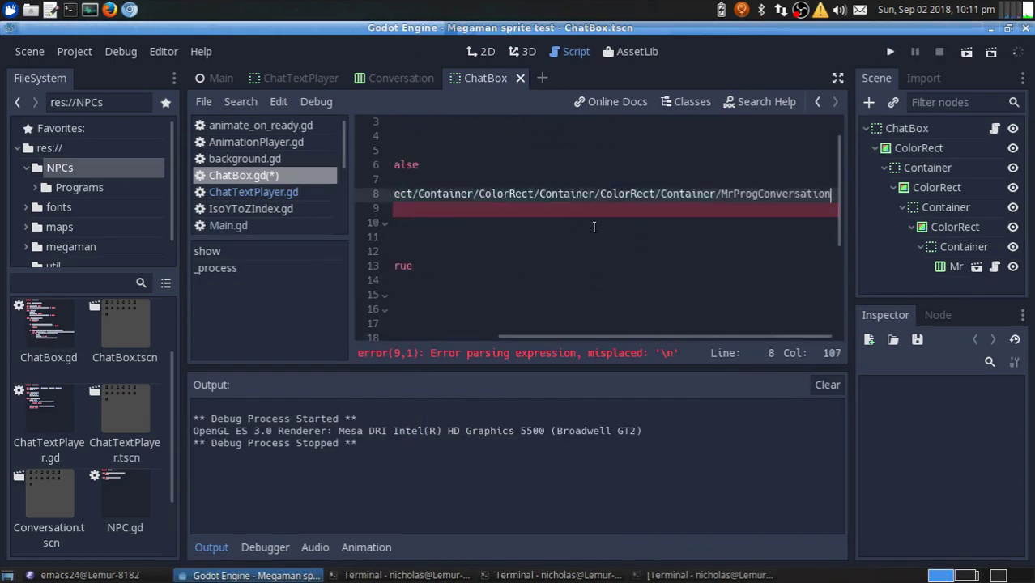
{"action": "scroll", "coordinate": [463, 253], "scroll_direction": "down", "scroll_amount": 5}
{"action": "key", "text": "ctrl+x"}
{"action": "scroll", "coordinate": [464, 253], "scroll_direction": "up", "scroll_amount": 5}
Add a conversation.show() call inside show() and run the game to test the chat box
{"action": "left_click", "coordinate": [486, 208]}
{"action": "key", "text": "Return"}
{"action": "type", "text": "conversation.show()"}
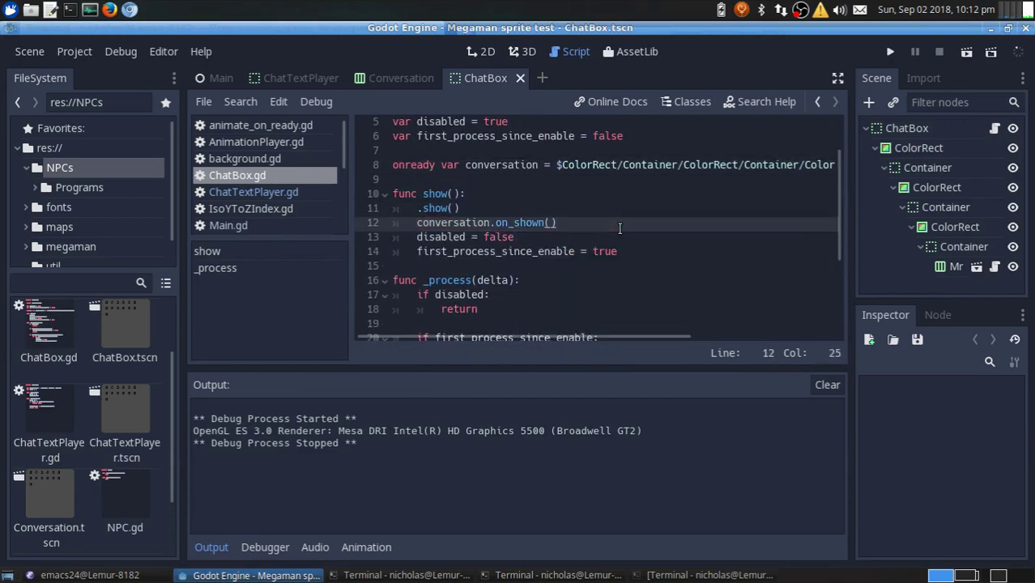
{"action": "key", "text": "F5"}
{"action": "key", "text": "F5"}
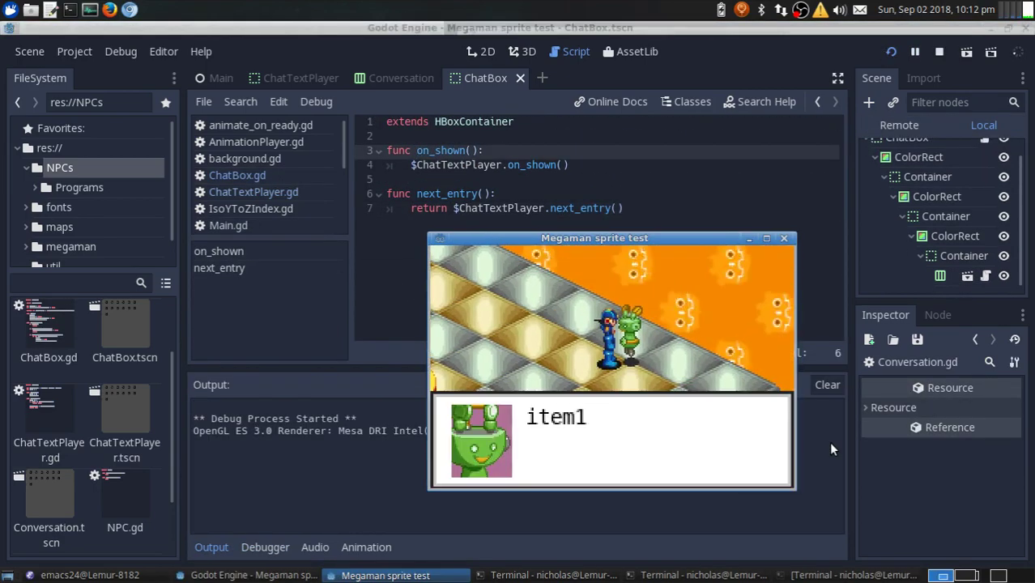
Stop the test run and review the ChatBox.tscn and ChatTextPlayer.gd changes in git
{"action": "key", "text": "F8"}
{"action": "left_click", "coordinate": [547, 576]}
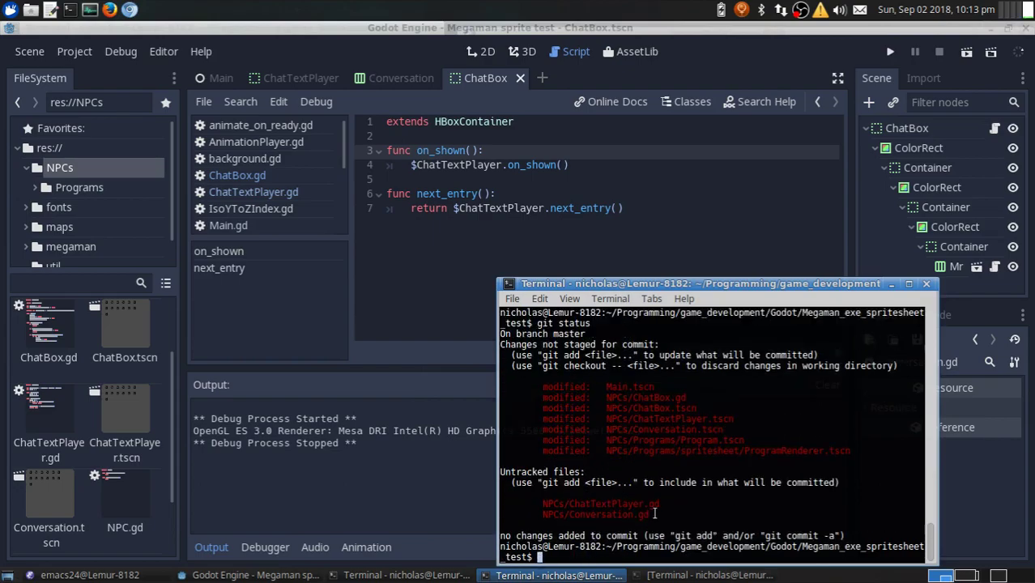
{"action": "scroll", "coordinate": [655, 513], "scroll_direction": "down", "scroll_amount": 2}
{"action": "scroll", "coordinate": [654, 513], "scroll_direction": "down", "scroll_amount": 5}
{"action": "type", "text": "qgit add"}
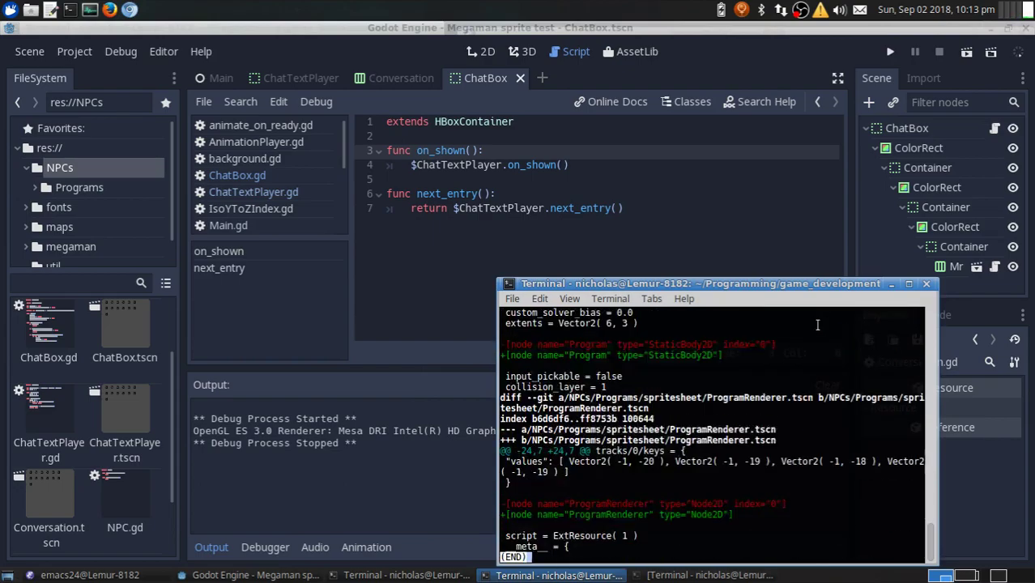
{"action": "left_click_drag", "start_coordinate": [676, 366], "coordinate": [764, 369]}
{"action": "scroll", "coordinate": [764, 367], "scroll_direction": "up", "scroll_amount": 10}
{"action": "left_click", "coordinate": [254, 192]}
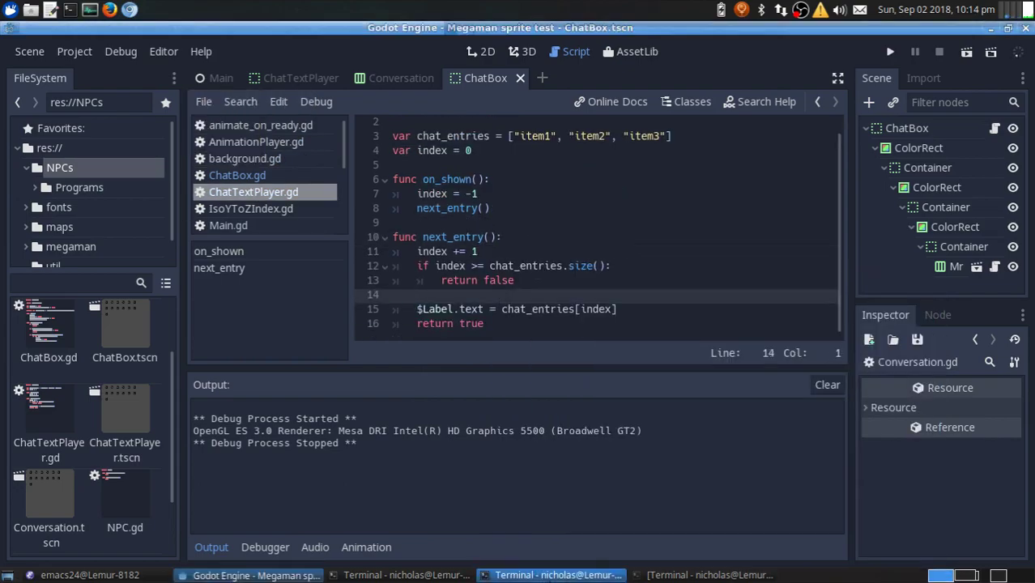
Check git status and commit the chat box changes as 'Changed the multiple entries'
{"action": "left_click", "coordinate": [682, 507]}
{"action": "scroll", "coordinate": [683, 508], "scroll_direction": "down", "scroll_amount": 10}
{"action": "type", "text": "qgit status"}
{"action": "key", "text": "Return"}
{"action": "type", "text": "git commit -m \"Changed the "}
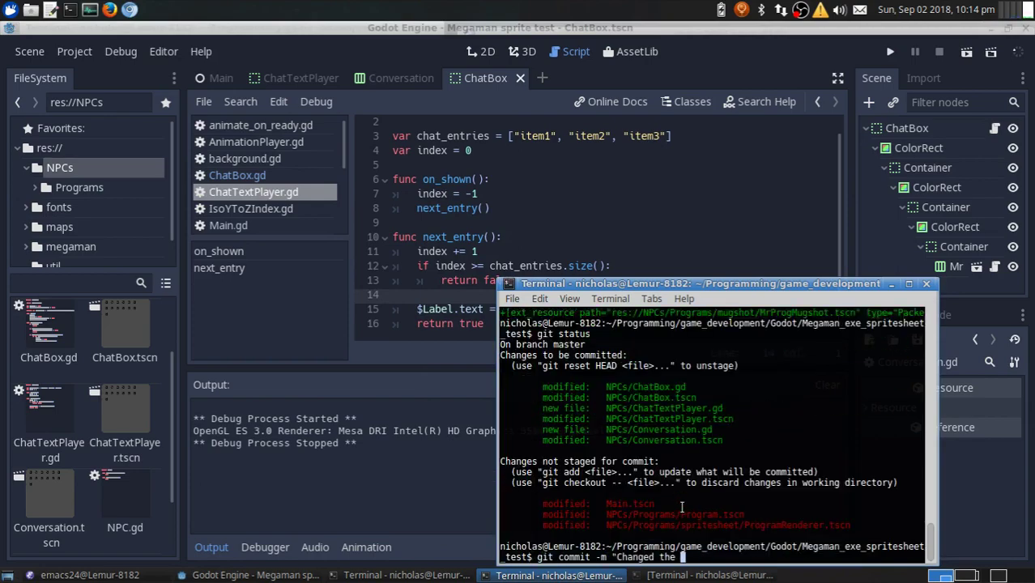
{"action": "type", "text": " multiple entries\""}
{"action": "key", "text": "Return"}
Rerun the game briefly and move to the chatbox entries in the Emacs task list
{"action": "key", "text": "F5"}
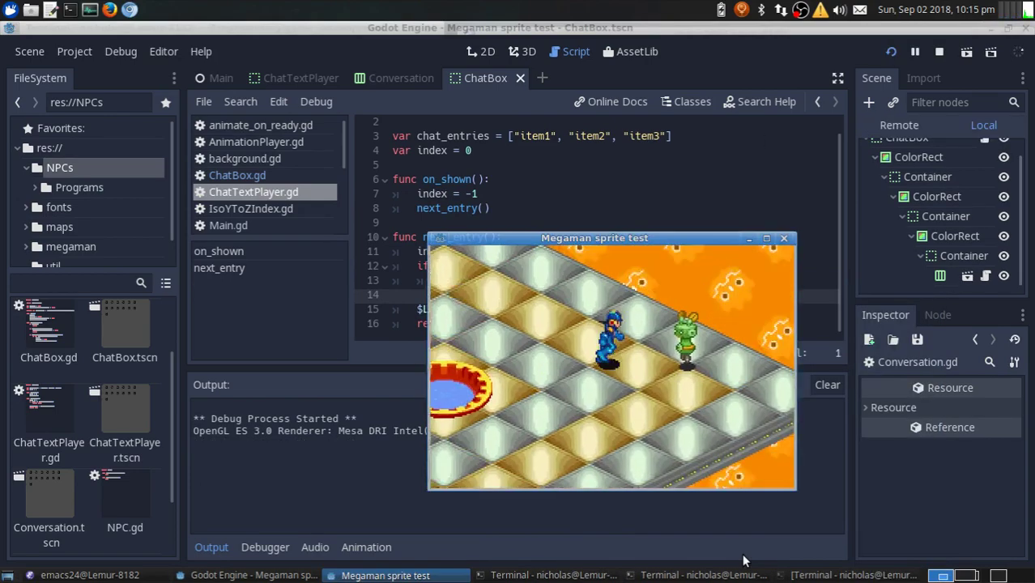
{"action": "key", "text": "F8"}
{"action": "key", "text": "alt+Tab"}
{"action": "key", "text": "Up"}
{"action": "key", "text": "Up"}
{"action": "key", "text": "Up"}
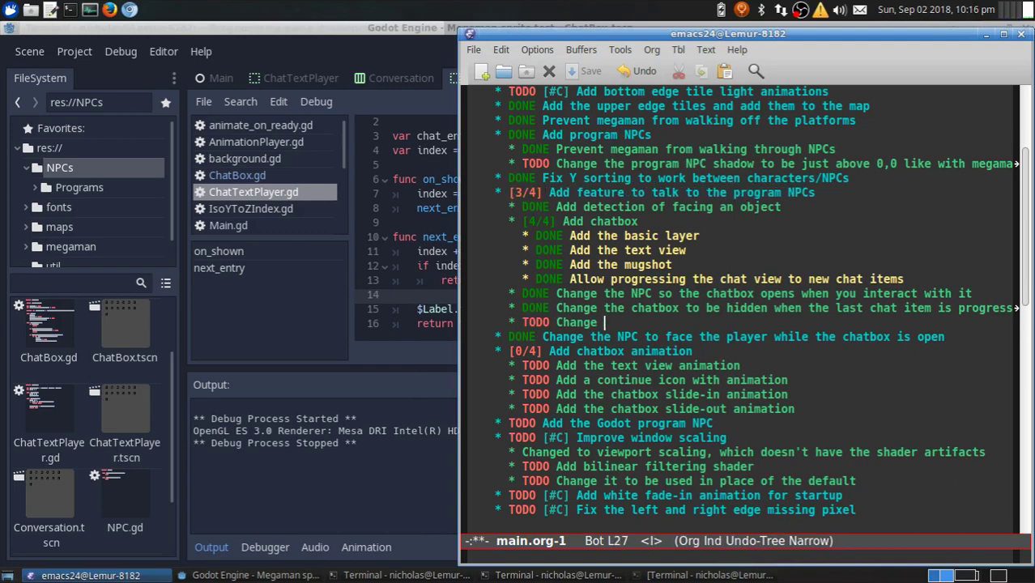
{"action": "key", "text": "alt+Tab"}
Add a self.chat_entries = chat_entries line to ChatTextPlayer's on_shown function
{"action": "left_click", "coordinate": [221, 78]}
{"action": "left_click", "coordinate": [136, 412]}
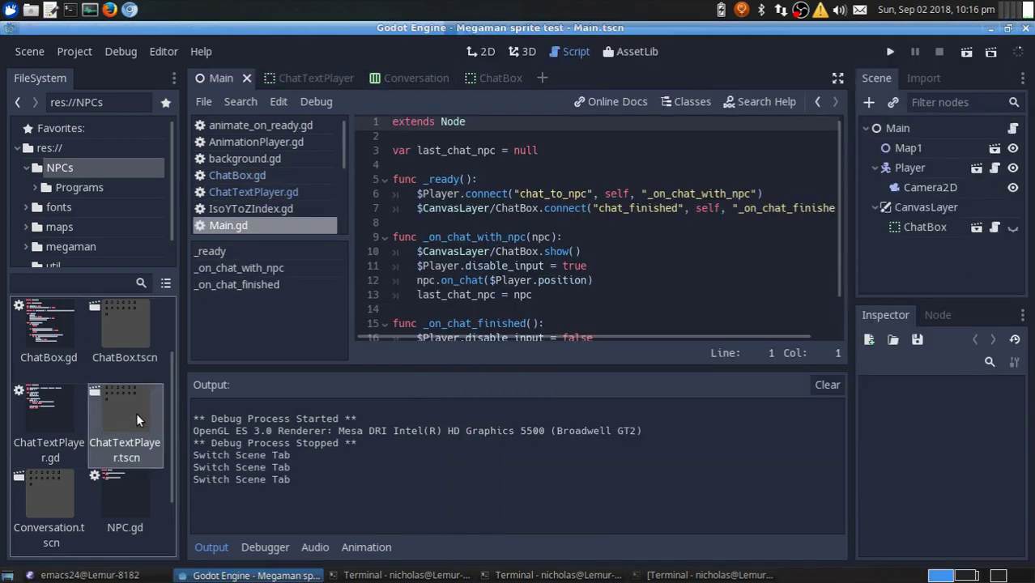
{"action": "key", "text": "ctrl+shift+Tab"}
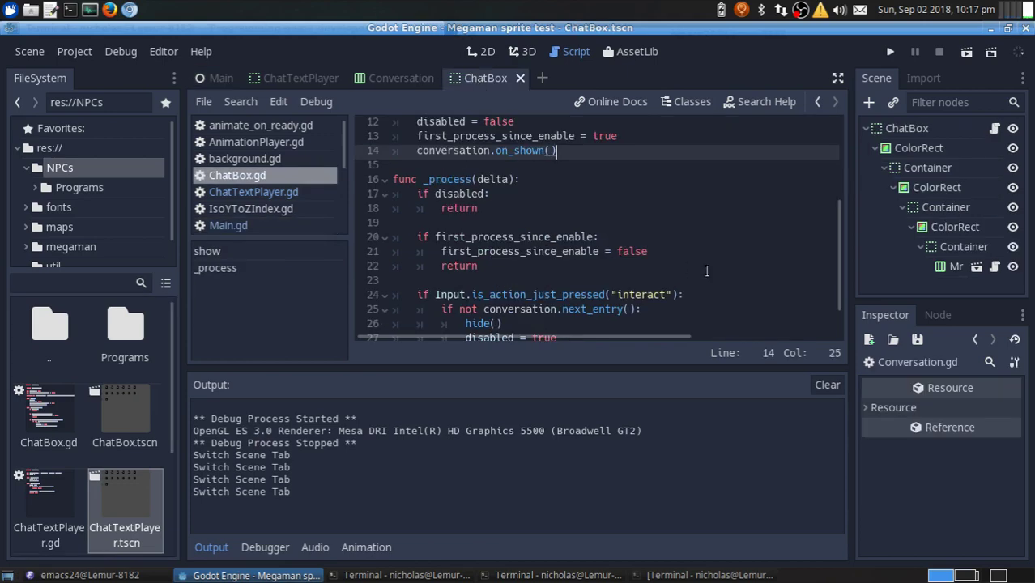
{"action": "key", "text": "ctrl+shift+Tab"}
{"action": "key", "text": "ctrl+shift+Tab"}
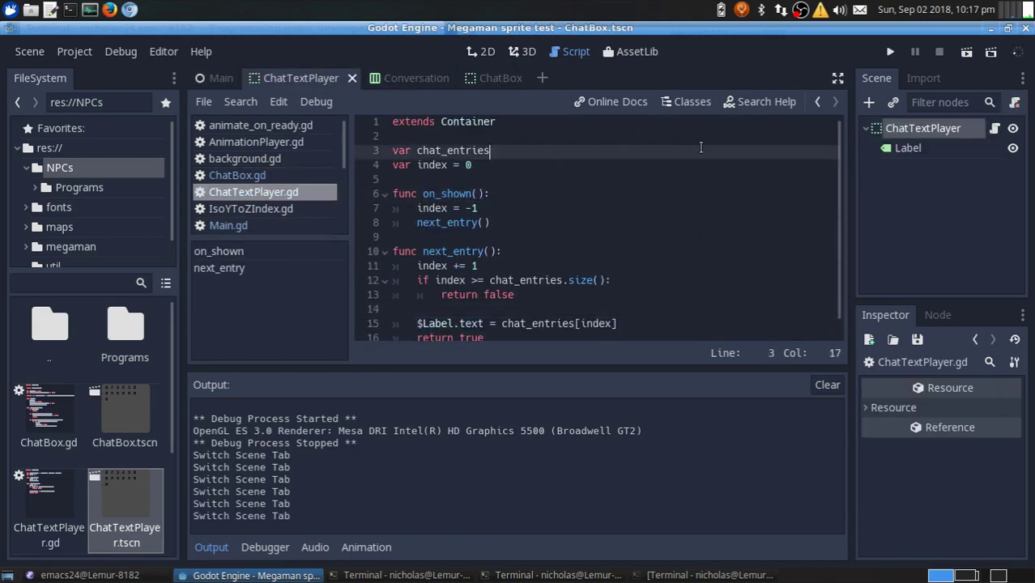
{"action": "key", "text": "Return"}
{"action": "type", "text": "self.chat_entries = chat_entries"}
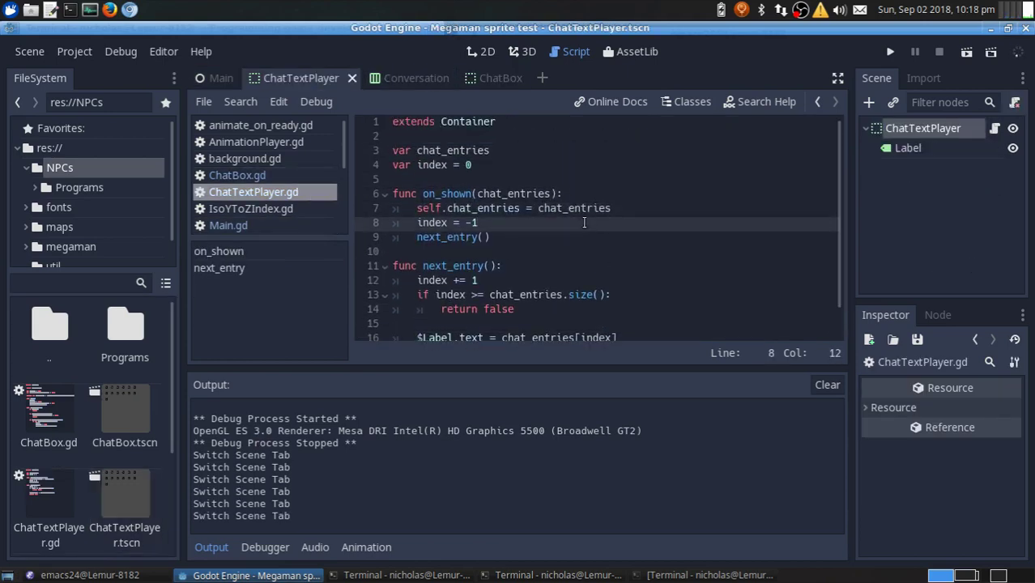
Have Main.gd pass ["item1", "item2"] to show_chat and test that item1 appears
{"action": "left_click", "coordinate": [418, 81]}
{"action": "left_click", "coordinate": [489, 79]}
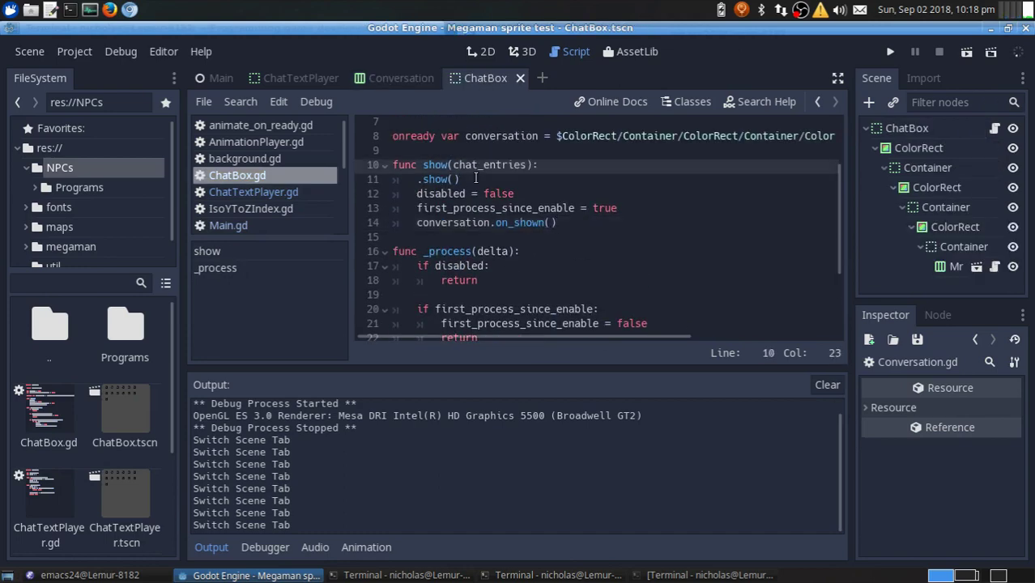
{"action": "key", "text": "ctrl+Tab"}
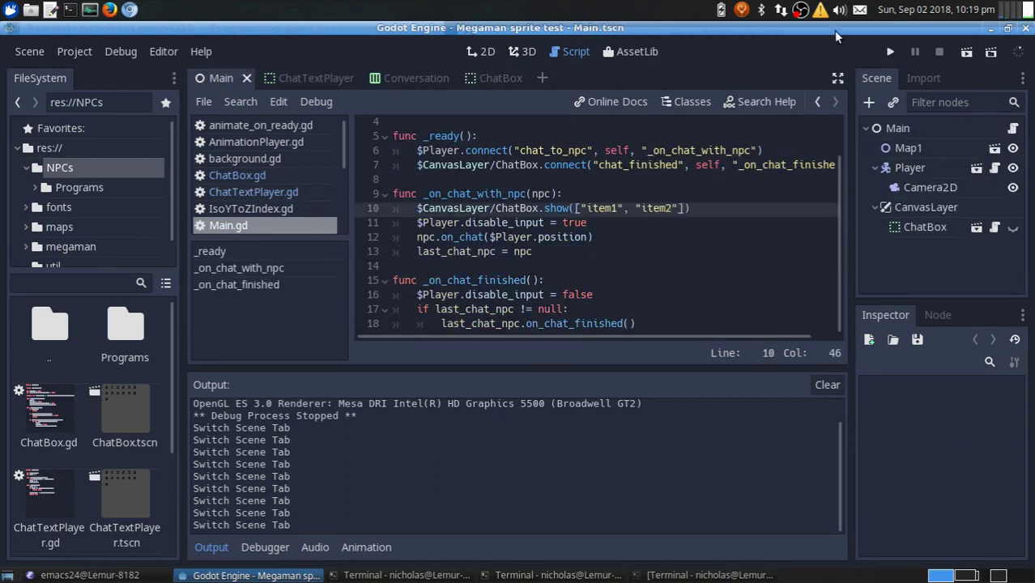
{"action": "key", "text": "F5"}
{"action": "key", "text": "F8"}
{"action": "left_click", "coordinate": [227, 225]}
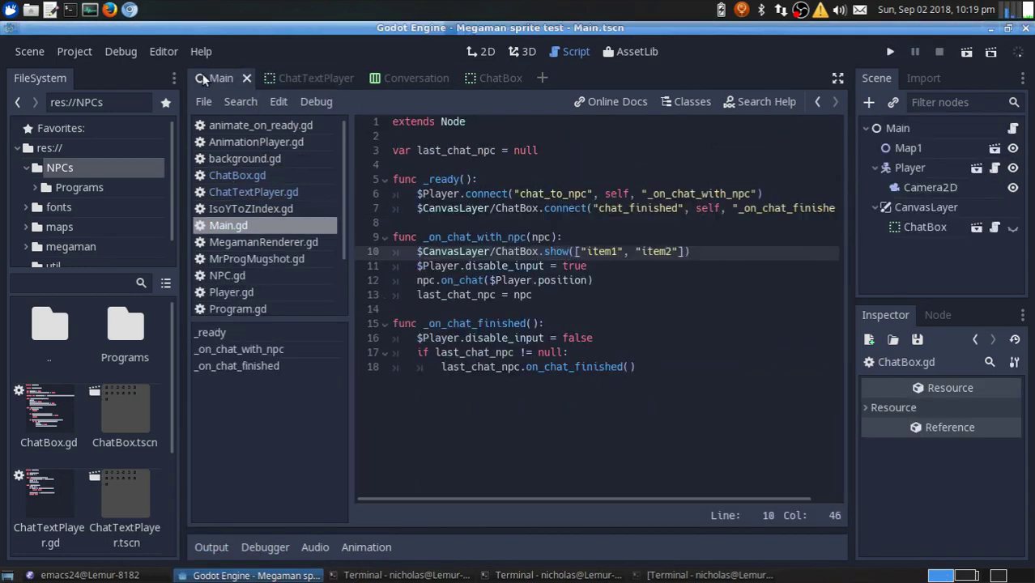
{"action": "key", "text": "F5"}
{"action": "key", "text": "F8"}
Review the git diff and commit setting the conversation when the chat is shown
{"action": "left_click", "coordinate": [597, 519]}
{"action": "key", "text": "space"}
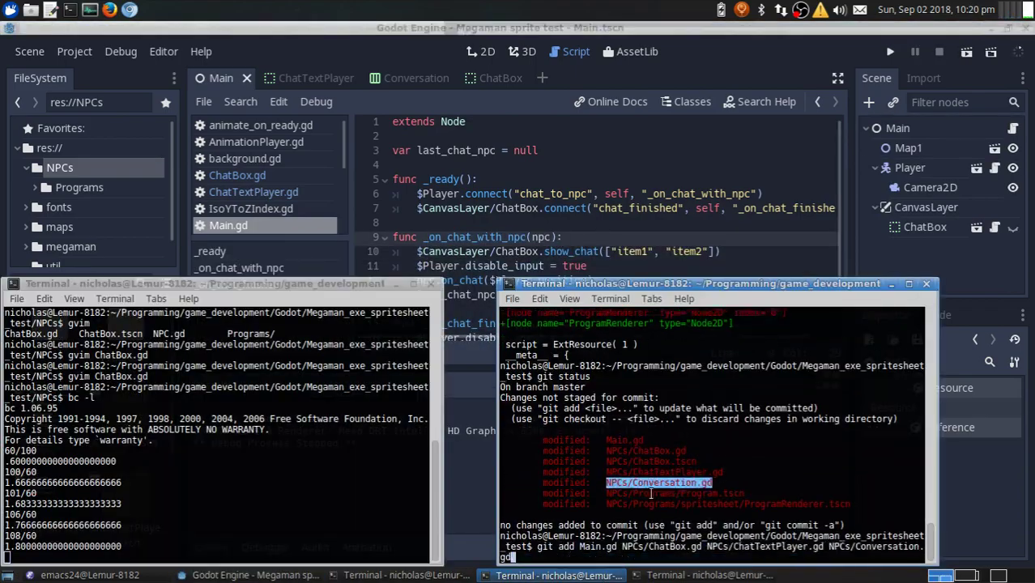
{"action": "key", "text": "space"}
{"action": "type", "text": "qgit status git commit -m \"Changed on_chat t"}
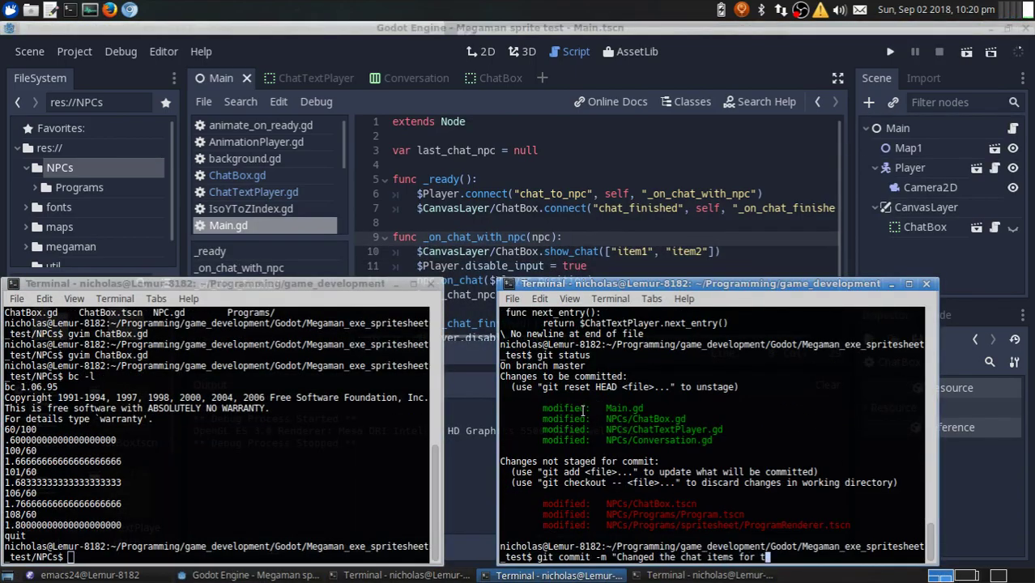
{"action": "type", "text": "he conversation to be set when chat is shown\""}
{"action": "key", "text": "Return"}
{"action": "left_click", "coordinate": [496, 37]}
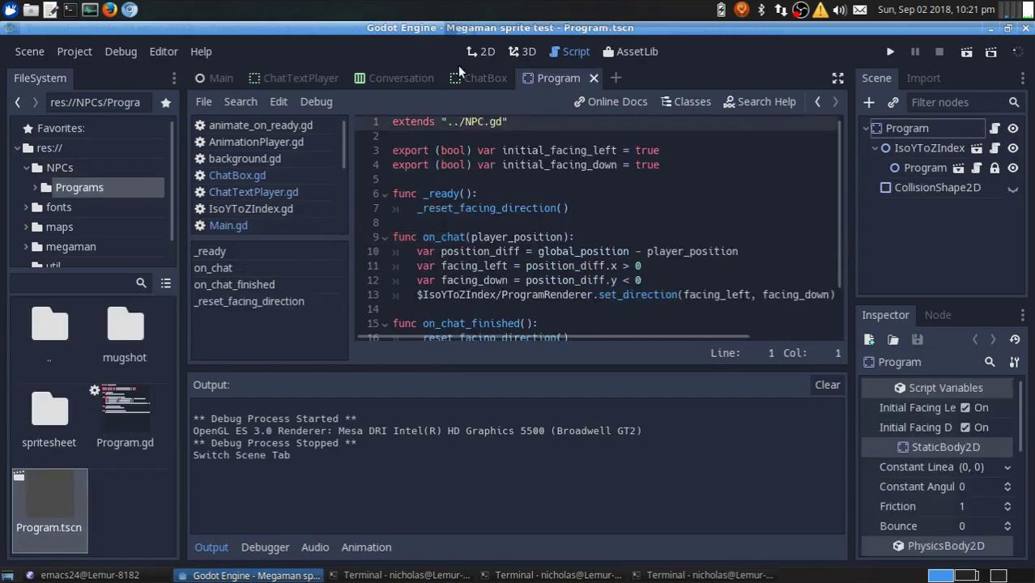
Declare an exported chat_entries Array in Program.gd after looking up export syntax in the docs
{"action": "key", "text": "Return"}
{"action": "key", "text": "Return"}
{"action": "type", "text": "export ("}
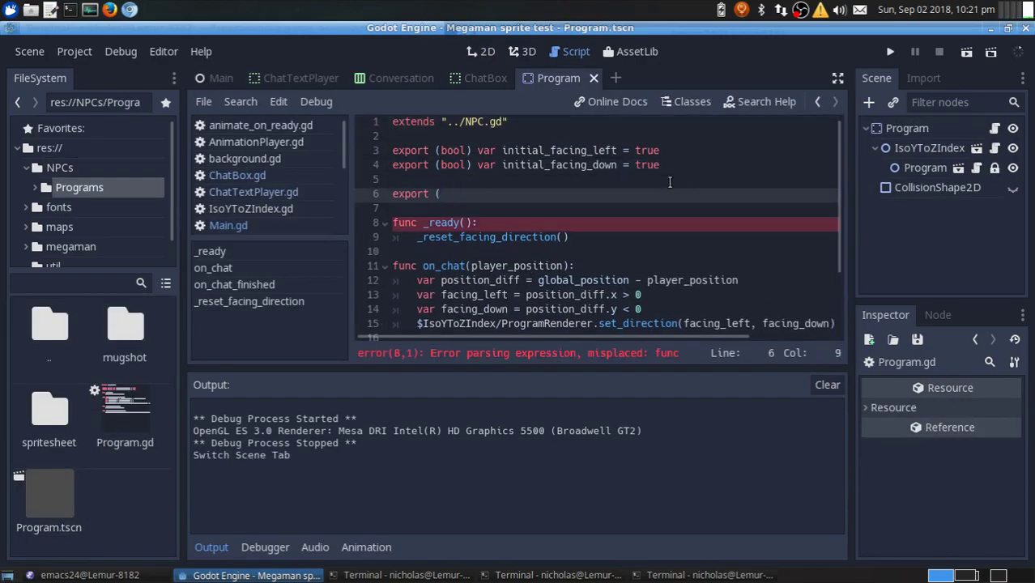
{"action": "key", "text": "alt+Tab"}
{"action": "key", "text": "ctrl+f"}
{"action": "type", "text": "export"}
{"action": "key", "text": "Return"}
{"action": "key", "text": "Return"}
{"action": "scroll", "coordinate": [411, 374], "scroll_direction": "down", "scroll_amount": 3}
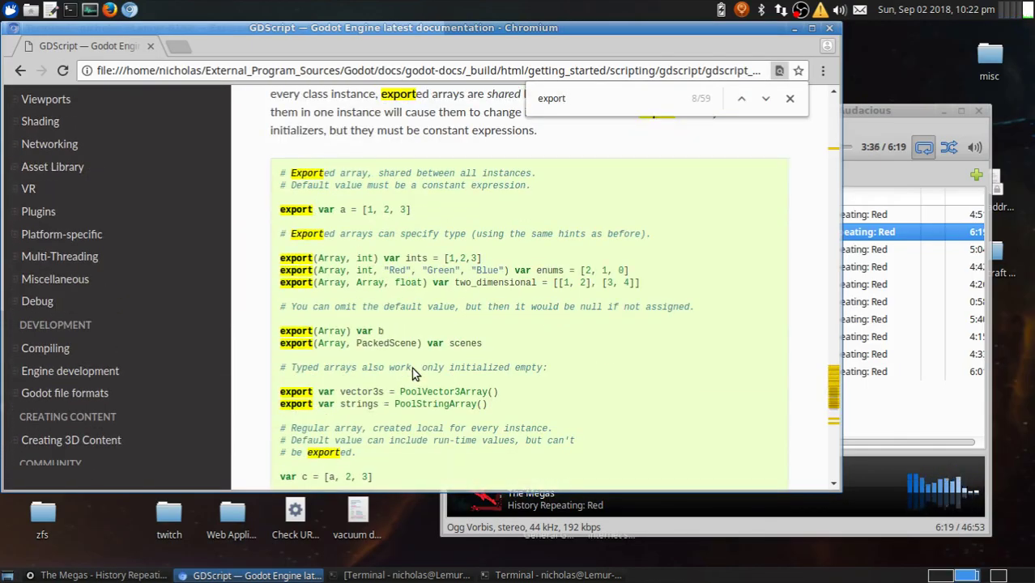
{"action": "key", "text": "alt+Tab"}
{"action": "type", "text": "var chat_en"}
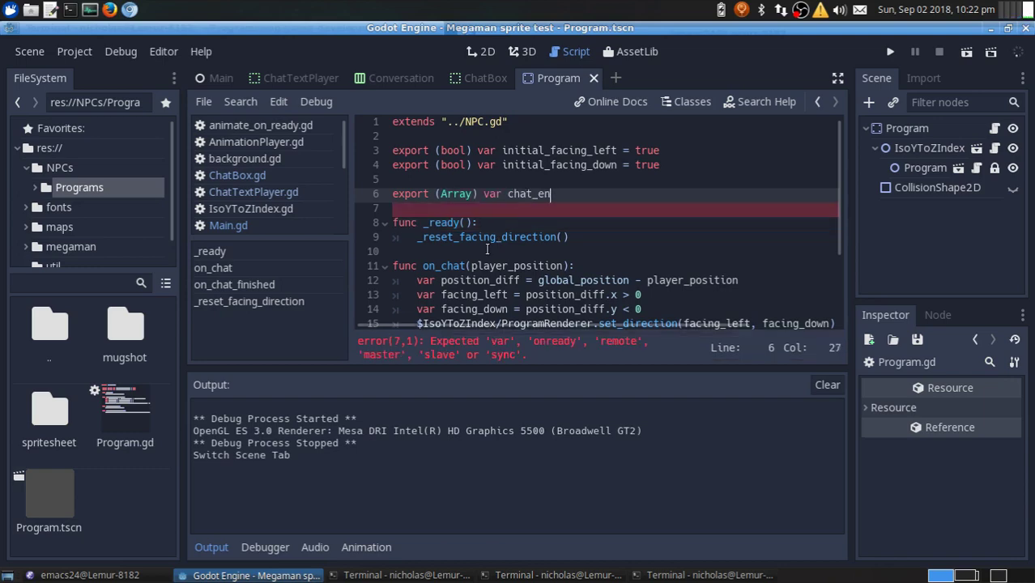
{"action": "type", "text": "tries"}
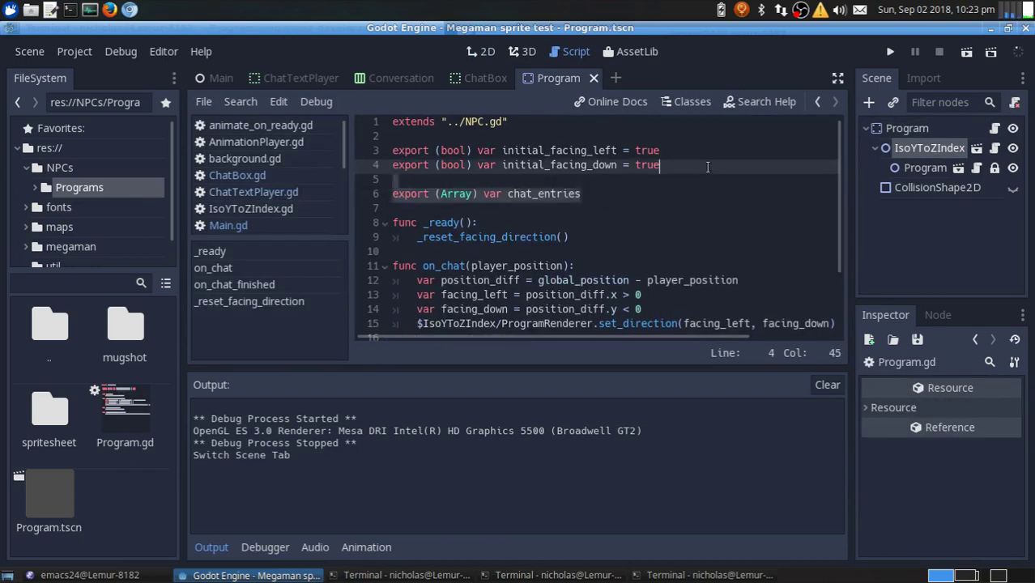
{"action": "double_click", "coordinate": [50, 332]}
{"action": "left_click", "coordinate": [210, 76]}
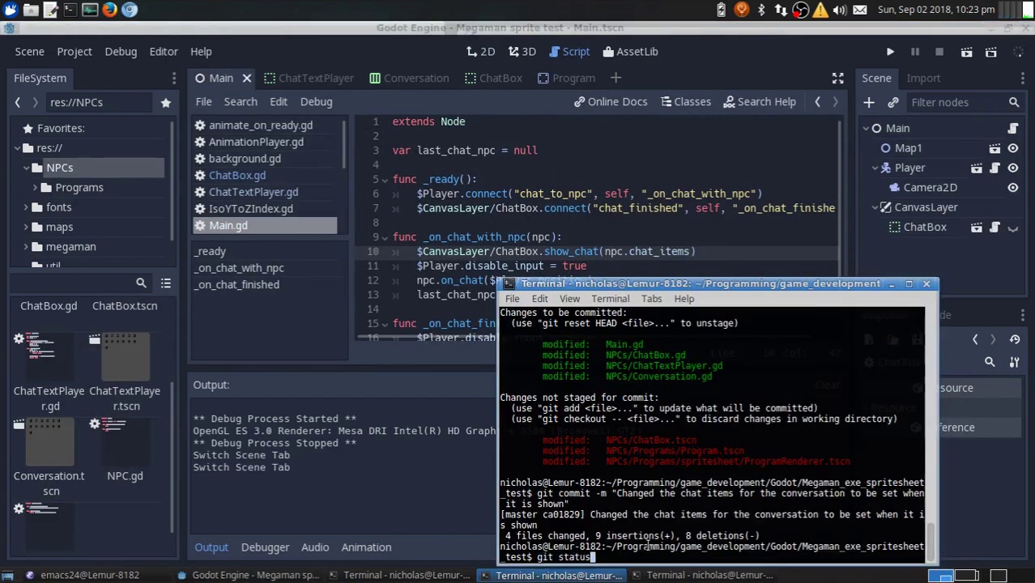
Inspect the npc error in the Debugger, stop the game, and instance another Program NPC into Map1
{"action": "double_click", "coordinate": [125, 434]}
{"action": "double_click", "coordinate": [108, 417]}
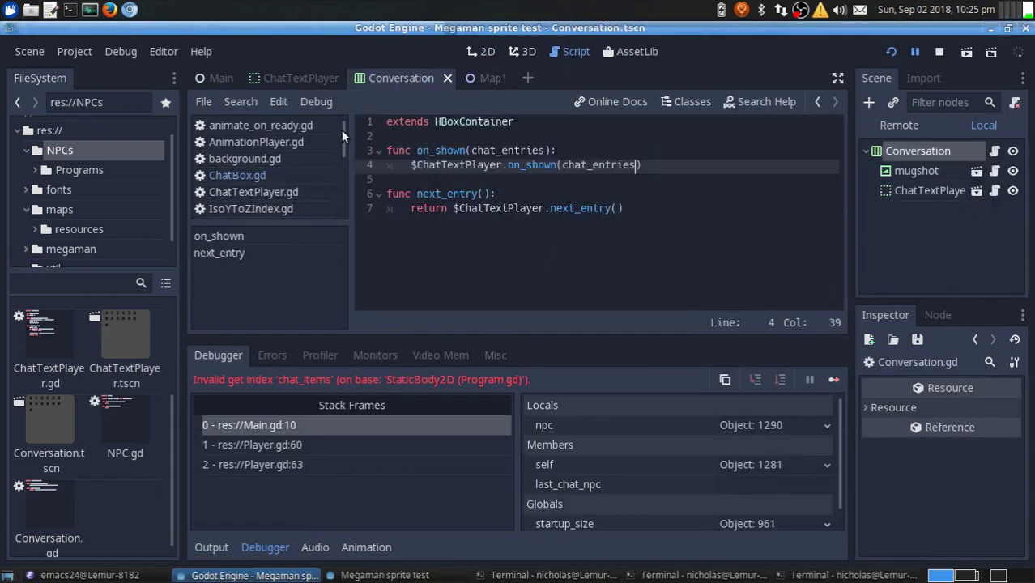
{"action": "left_click", "coordinate": [125, 425]}
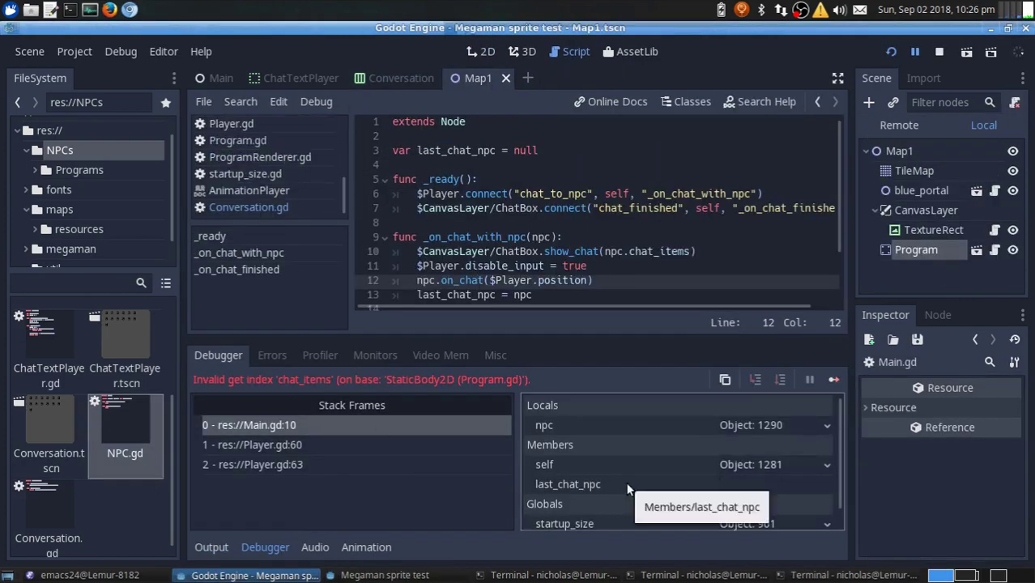
{"action": "left_click", "coordinate": [653, 425]}
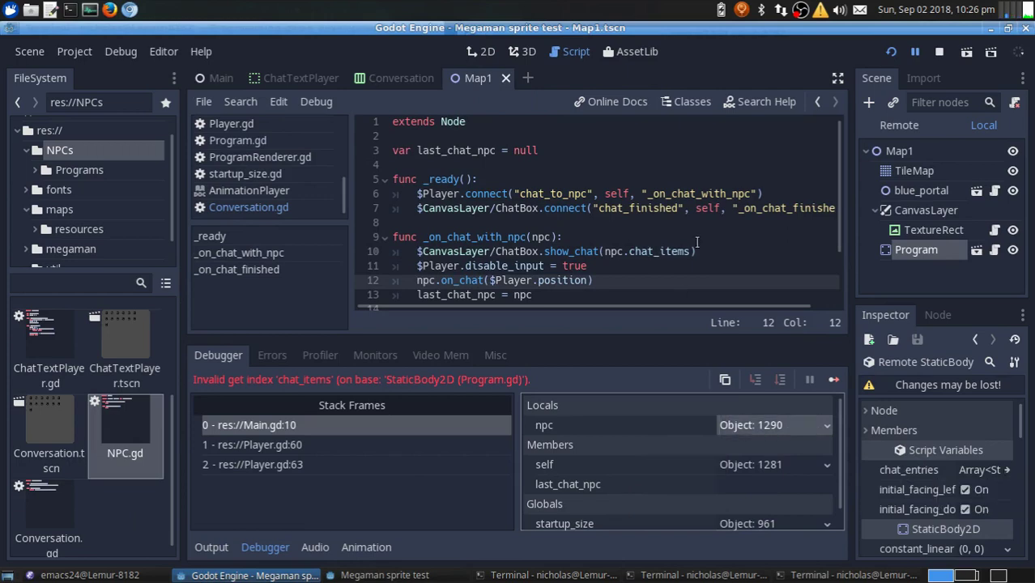
{"action": "key", "text": "F8"}
{"action": "key", "text": "ctrl+shift+a"}
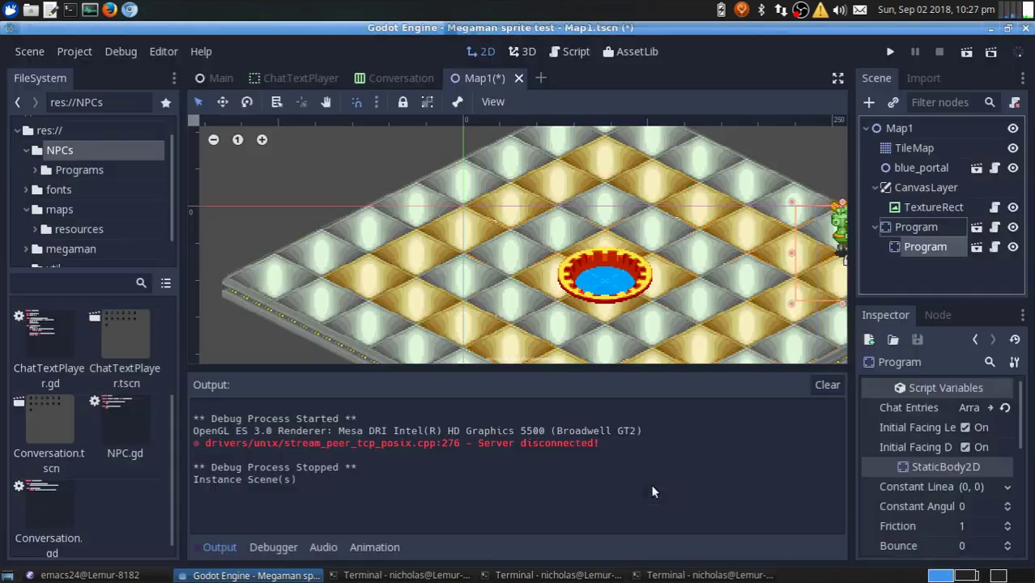
Give the new NPC Chat Entries Item10, Item11 and Item12 and test-run the game
{"action": "left_click", "coordinate": [984, 408]}
{"action": "left_click", "coordinate": [1007, 427]}
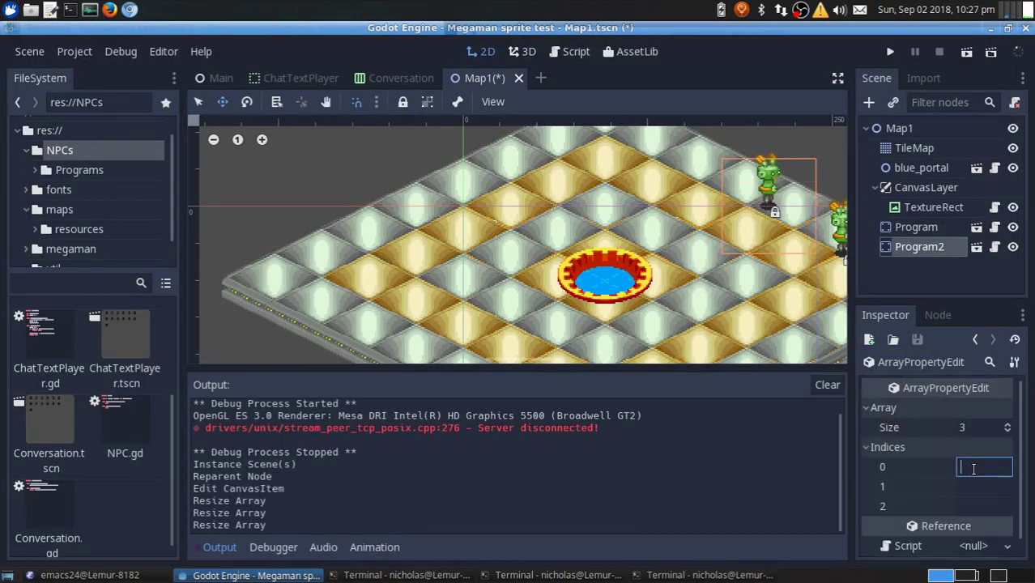
{"action": "key", "text": "F5"}
{"action": "key", "text": "F8"}
Review git status and the pending diffs in the terminal
{"action": "key", "text": "alt+Tab"}
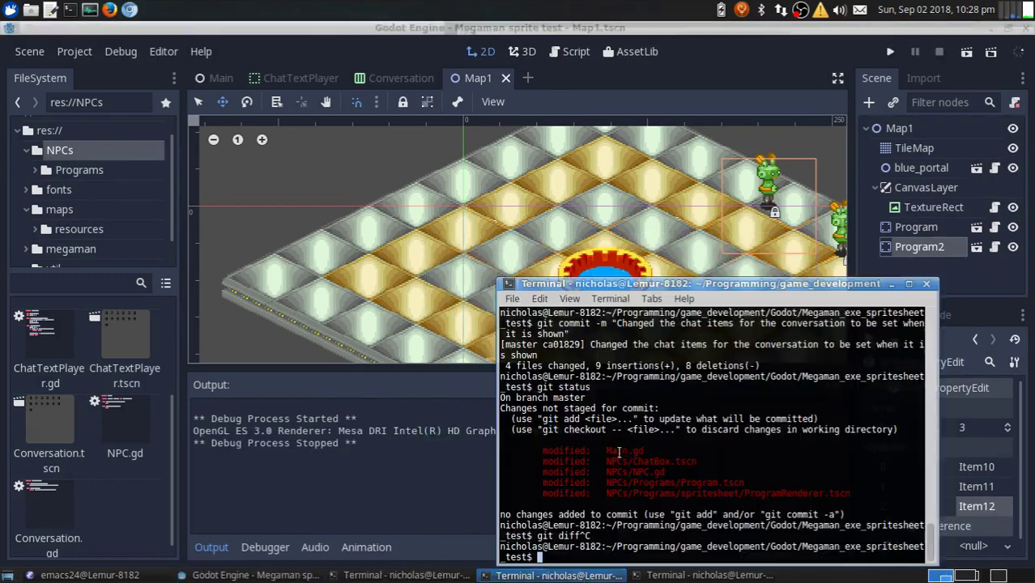
{"action": "key", "text": "Up"}
{"action": "key", "text": "Return"}
{"action": "key", "text": "Up"}
{"action": "key", "text": "Return"}
{"action": "key", "text": "Up"}
{"action": "key", "text": "Up"}
{"action": "key", "text": "Return"}
{"action": "key", "text": "Up"}
{"action": "key", "text": "Up"}
{"action": "key", "text": "Return"}
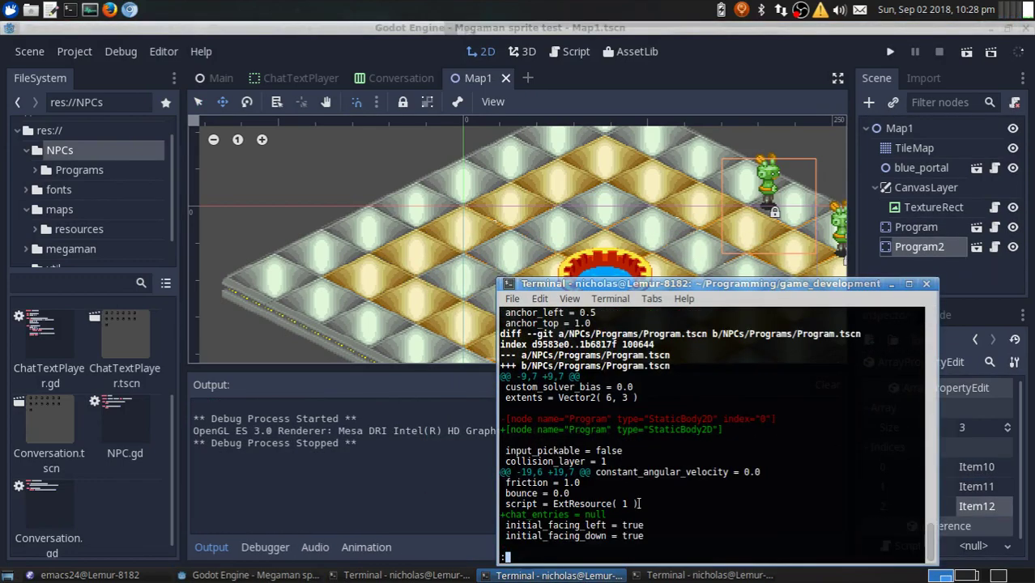
Commit the per-NPC chat entries and the second NPC with different entries
{"action": "key", "text": "Up"}
{"action": "key", "text": "Up"}
{"action": "key", "text": "Return"}
{"action": "type", "text": "git commit -m \"Added a s"}
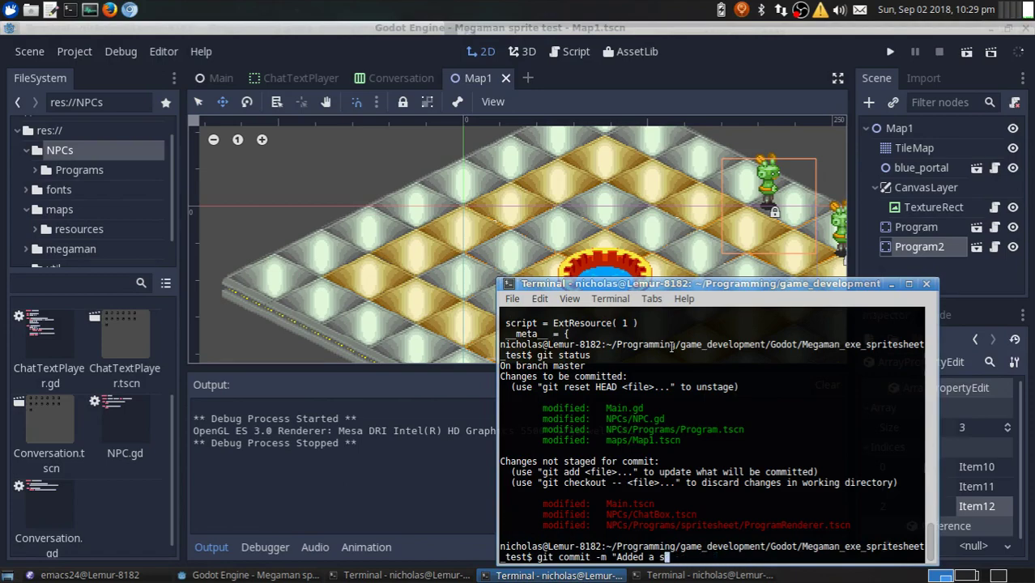
{"action": "type", "text": "be set on each NPC. Added a second NPC with different entries"}
{"action": "key", "text": "alt+Tab"}
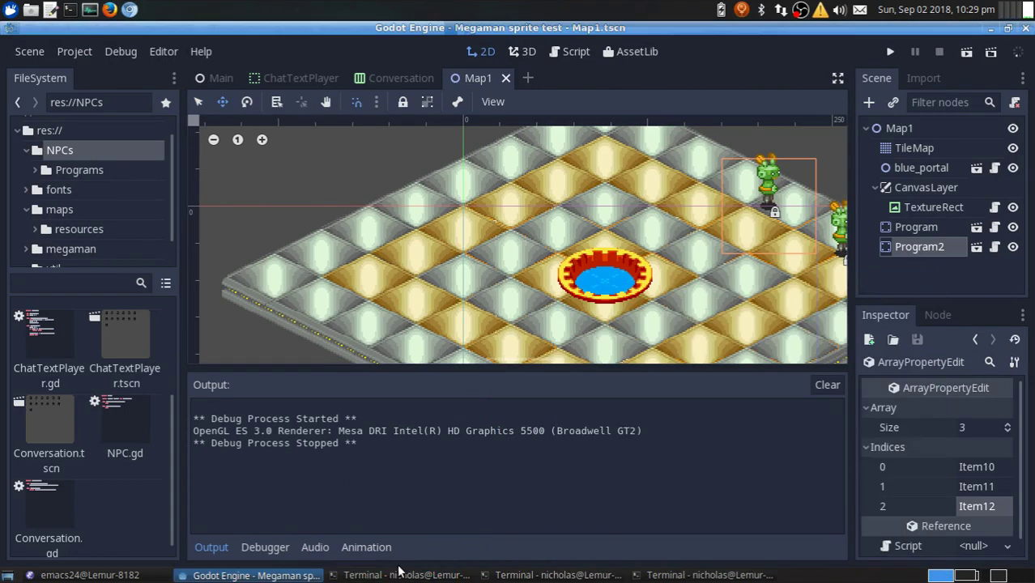
{"action": "key", "text": "F5"}
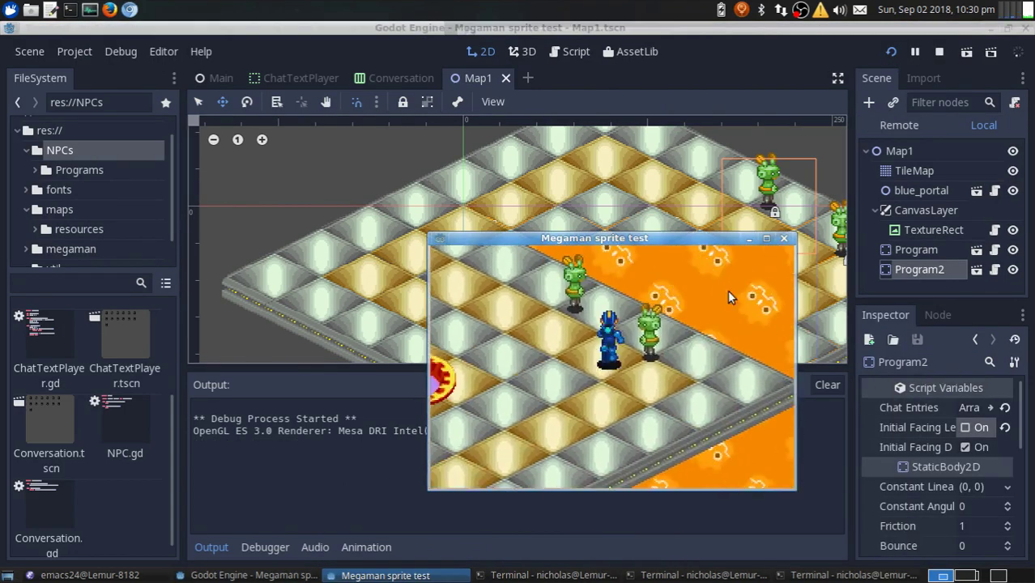
Stop the running game and check which project files changed with git status
{"action": "key", "text": "F8"}
{"action": "key", "text": "alt+Tab"}
{"action": "key", "text": "Up"}
{"action": "key", "text": "Up"}
{"action": "key", "text": "Return"}
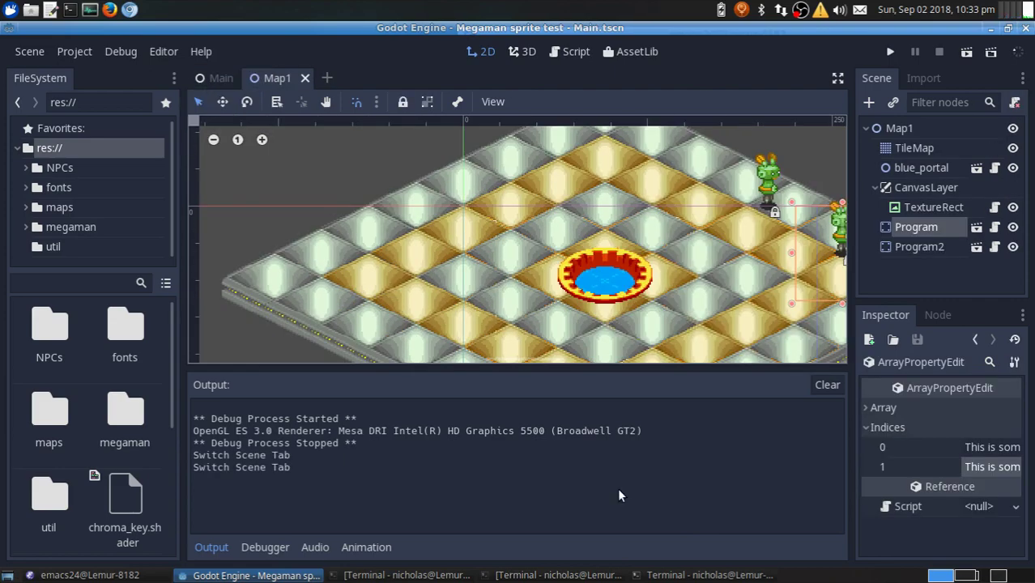
Open ChatBox.tscn and add an AnimationPlayer child node to the chat box
{"action": "double_click", "coordinate": [49, 332]}
{"action": "double_click", "coordinate": [125, 353]}
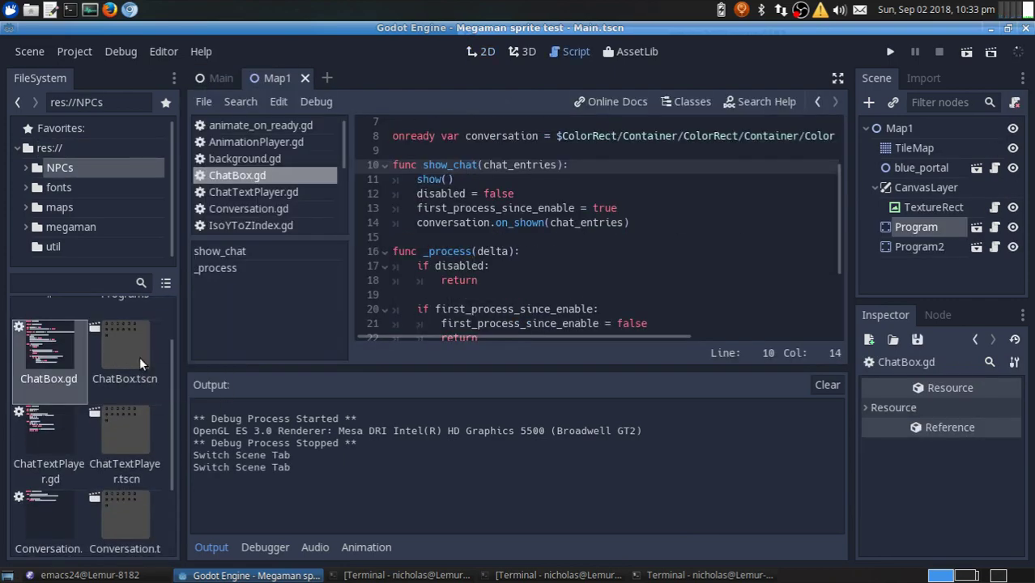
{"action": "left_click", "coordinate": [416, 285]}
{"action": "key", "text": "ctrl+z"}
{"action": "left_click_drag", "start_coordinate": [415, 284], "coordinate": [415, 353]}
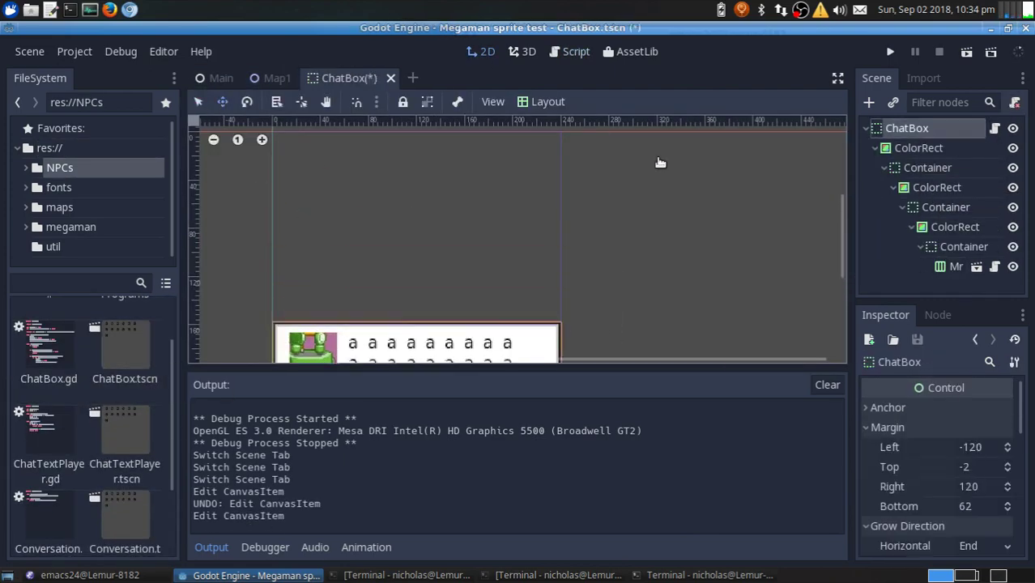
{"action": "key", "text": "ctrl+z"}
{"action": "key", "text": "ctrl+a"}
{"action": "type", "text": "A"}
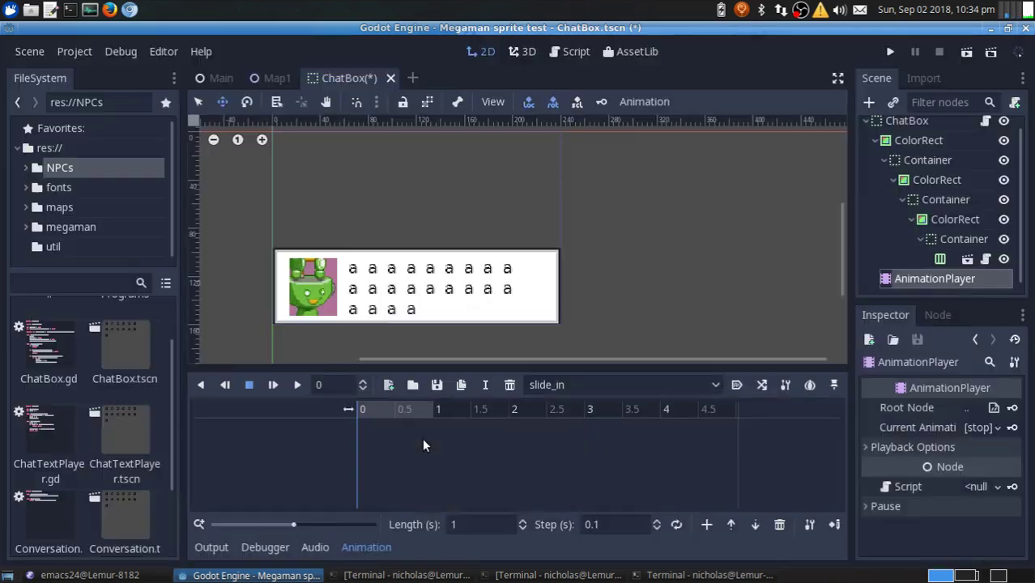
{"action": "left_click", "coordinate": [527, 319]}
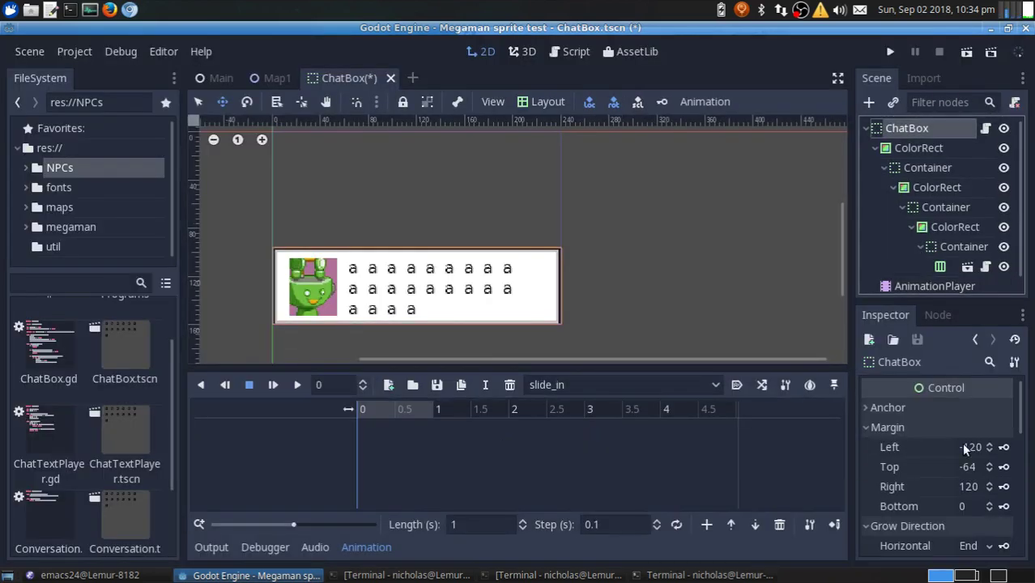
Create slide_in, keying the chat box's margin_top at 0 and at -64 by 0.13 seconds
{"action": "key", "text": "Return"}
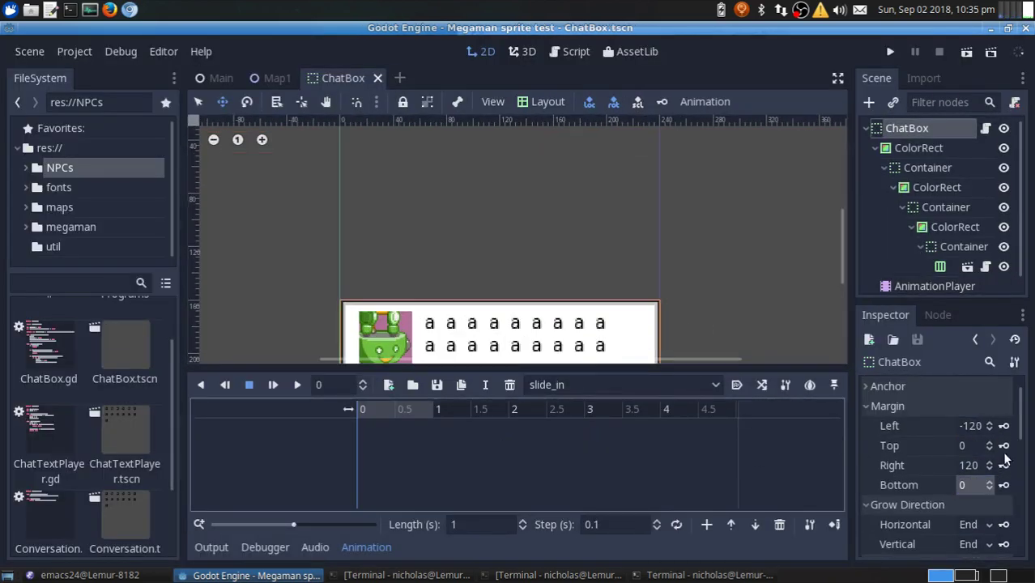
{"action": "left_click", "coordinate": [1004, 446]}
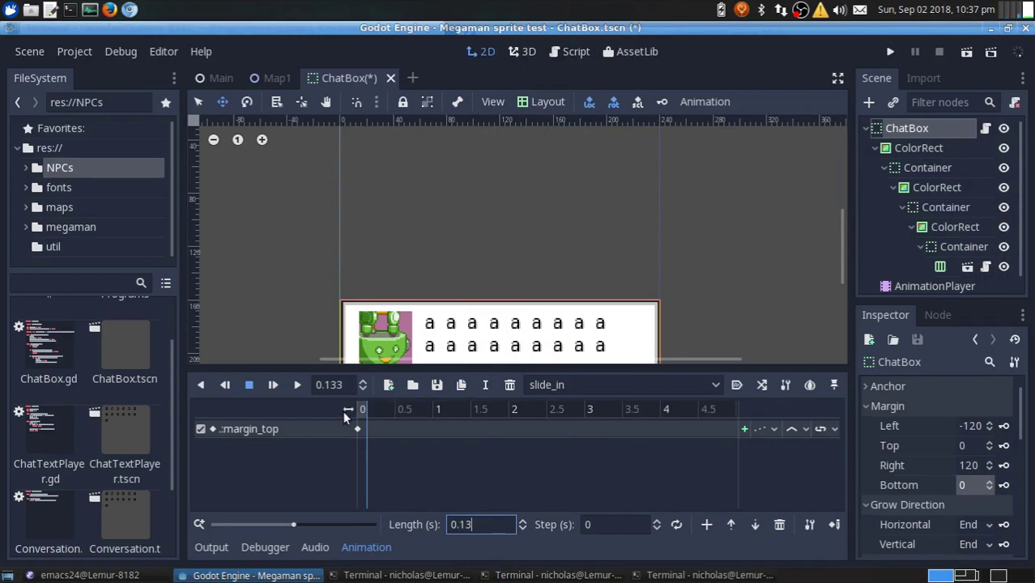
{"action": "left_click_drag", "start_coordinate": [968, 445], "coordinate": [939, 445]}
{"action": "left_click", "coordinate": [1003, 446]}
{"action": "left_click", "coordinate": [275, 386]}
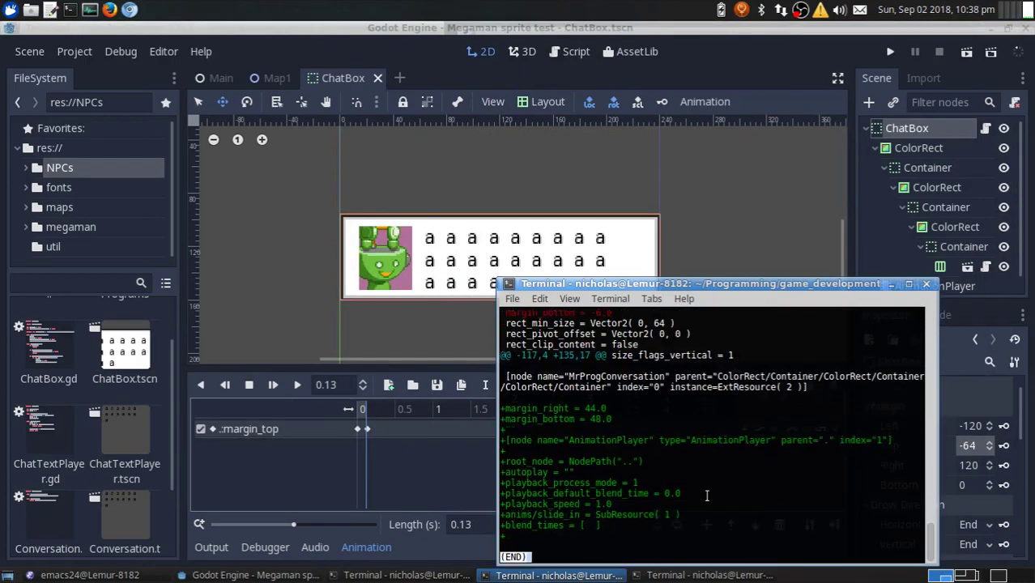
Preview the slide-in in the running game and begin a git commit in the terminal
{"action": "key", "text": "F5"}
{"action": "key", "text": "ctrl+c"}
{"action": "type", "text": "git commit -m \"Chan"}
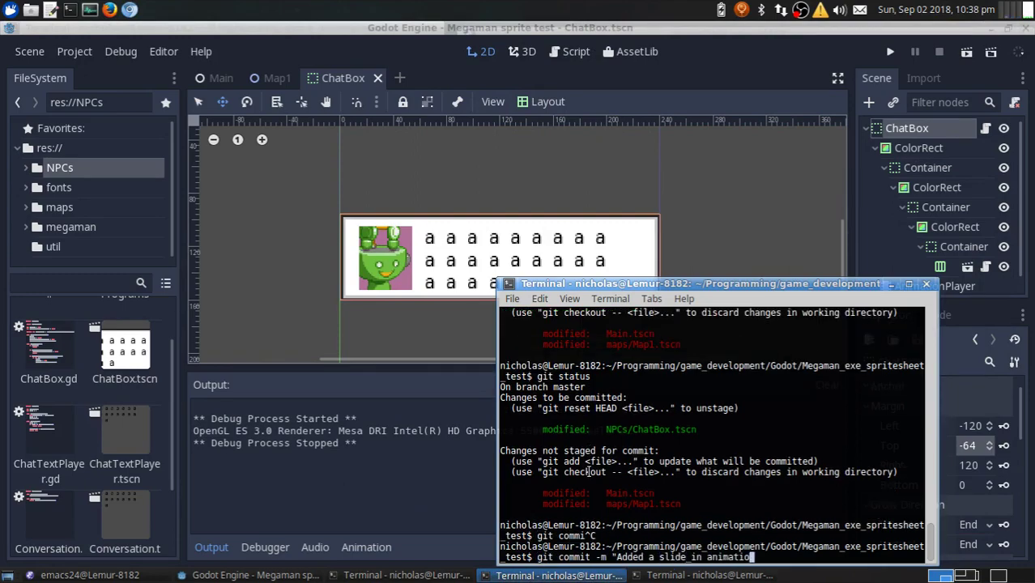
{"action": "key", "text": "alt+Tab"}
Duplicate slide_in as slide_out on the AnimationPlayer and save the ChatBox scene
{"action": "left_click", "coordinate": [935, 285]}
{"action": "left_click", "coordinate": [460, 385]}
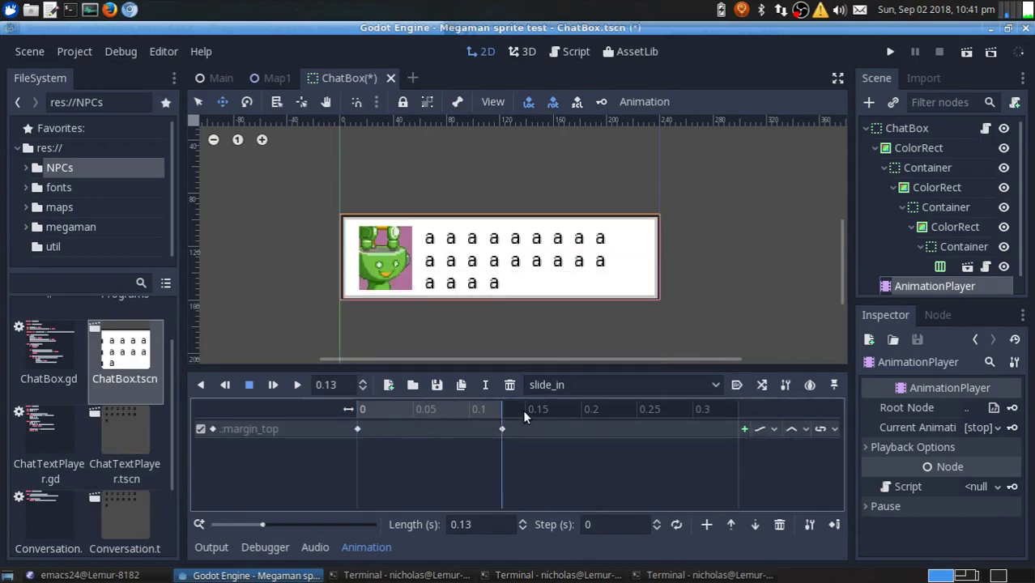
{"action": "key", "text": "ctrl+s"}
{"action": "key", "text": "alt+Tab"}
{"action": "key", "text": "alt+Tab"}
{"action": "key", "text": "alt+Tab"}
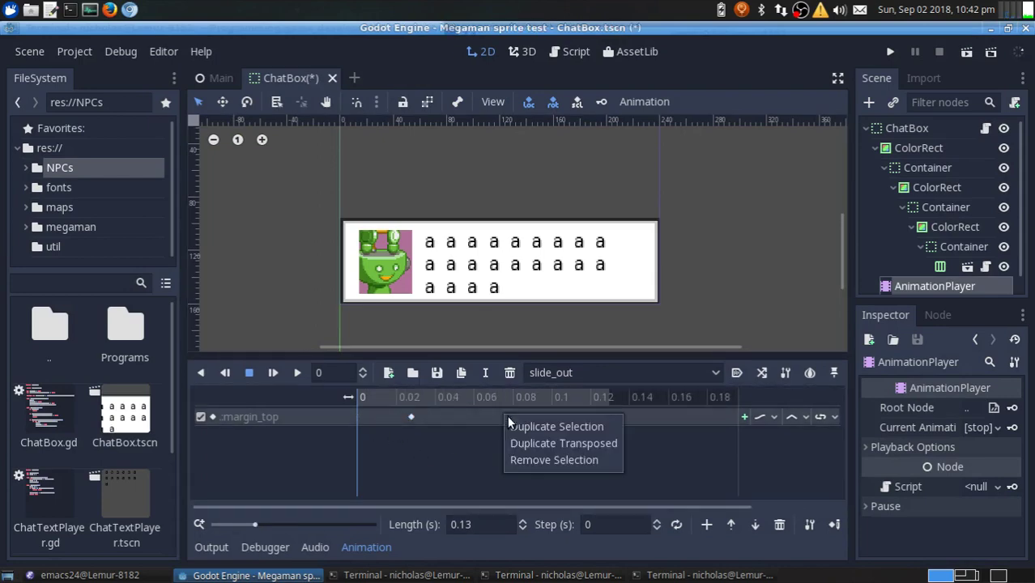
Check a top-margin keyframe and save the ChatBox scene with slide_out
{"action": "left_click", "coordinate": [508, 417]}
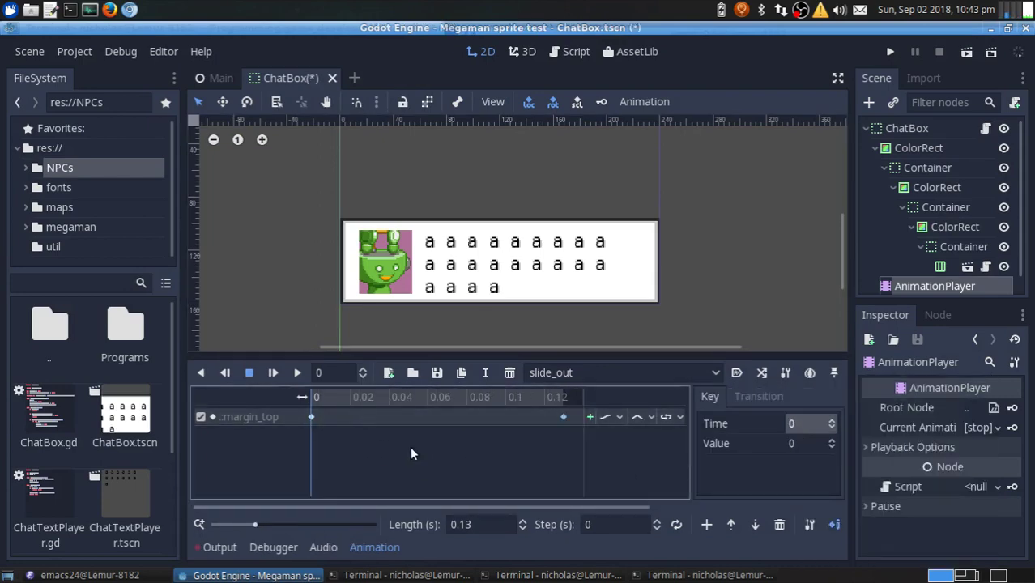
{"action": "key", "text": "ctrl+s"}
{"action": "key", "text": "alt+Tab"}
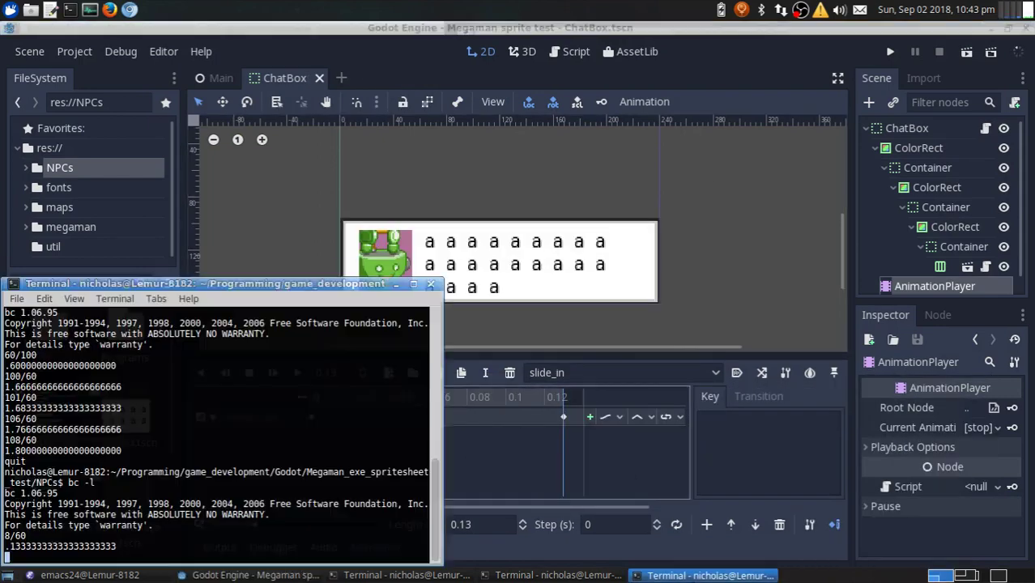
{"action": "key", "text": "alt+Tab"}
{"action": "scroll", "coordinate": [632, 503], "scroll_direction": "down", "scroll_amount": 5}
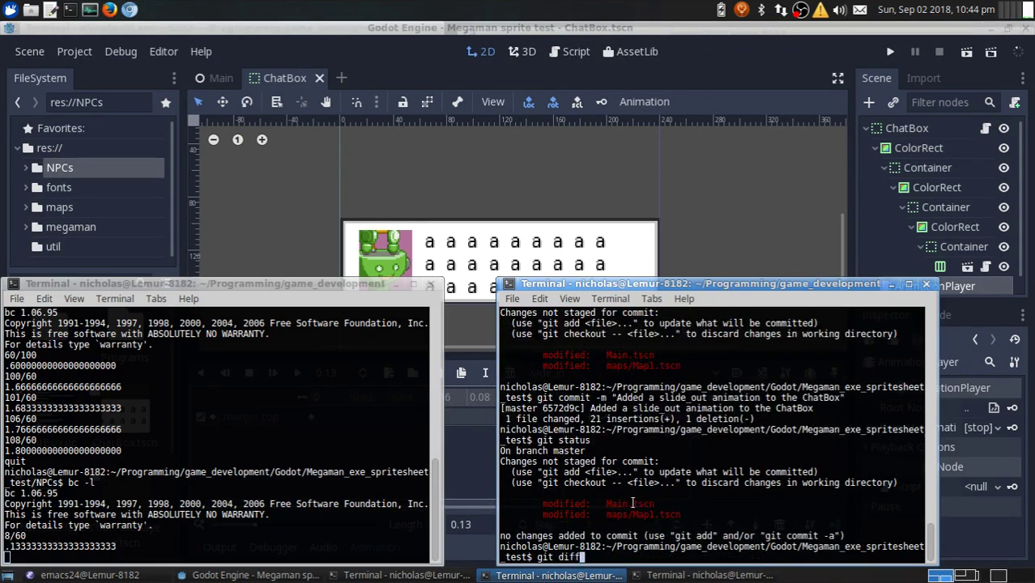
Review the Map1 changes and commit the longer NPC text entries in git
{"action": "key", "text": "Return"}
{"action": "type", "text": "git commit -m \"Added some longer text entries to one of"}
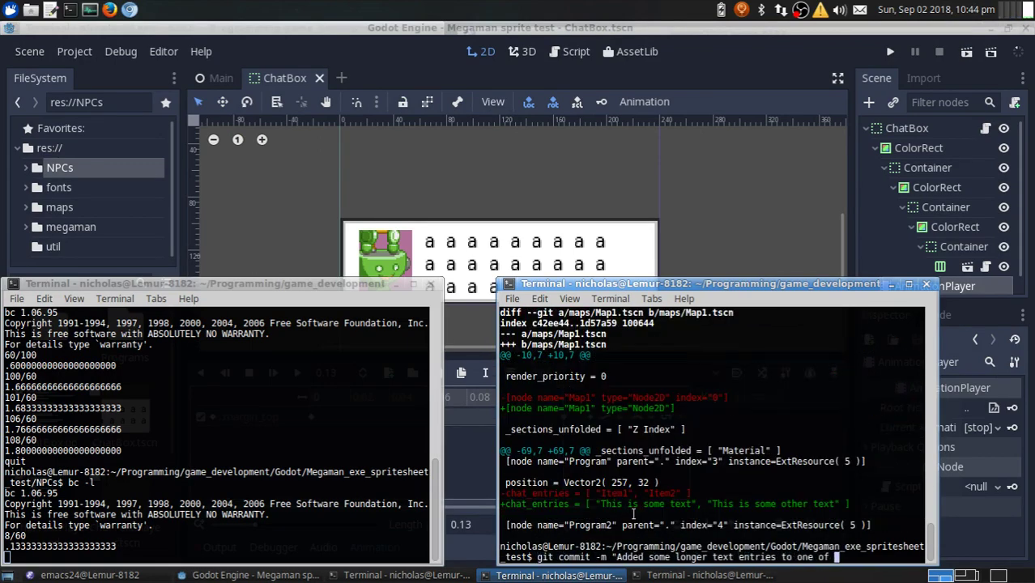
{"action": "type", "text": "NPCs\""}
{"action": "key", "text": "Return"}
{"action": "key", "text": "alt+Tab"}
{"action": "left_click", "coordinate": [220, 78]}
Test the chat box in the running game, check git status, and close the Map1 scene
{"action": "left_click", "coordinate": [27, 208]}
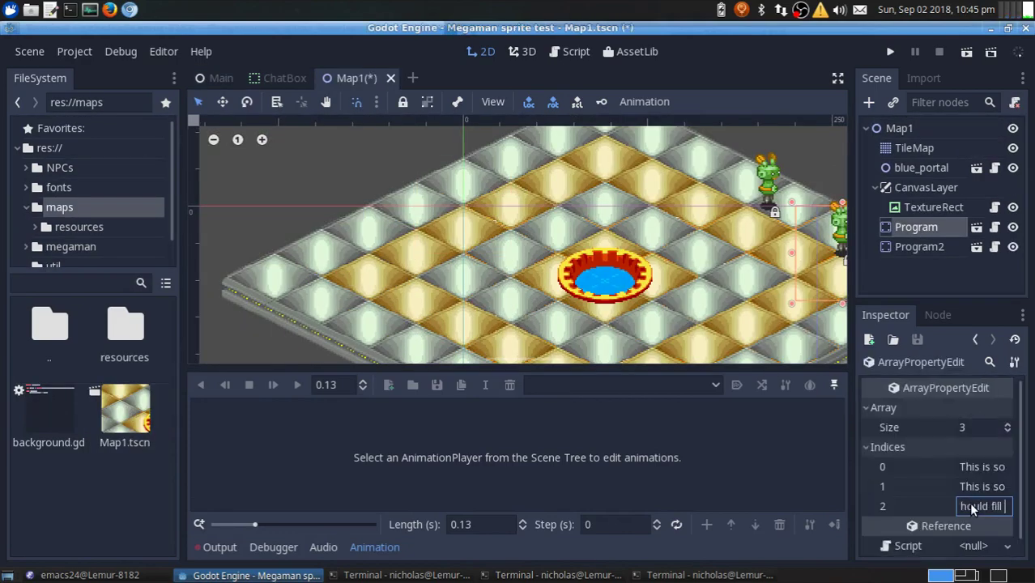
{"action": "key", "text": "F5"}
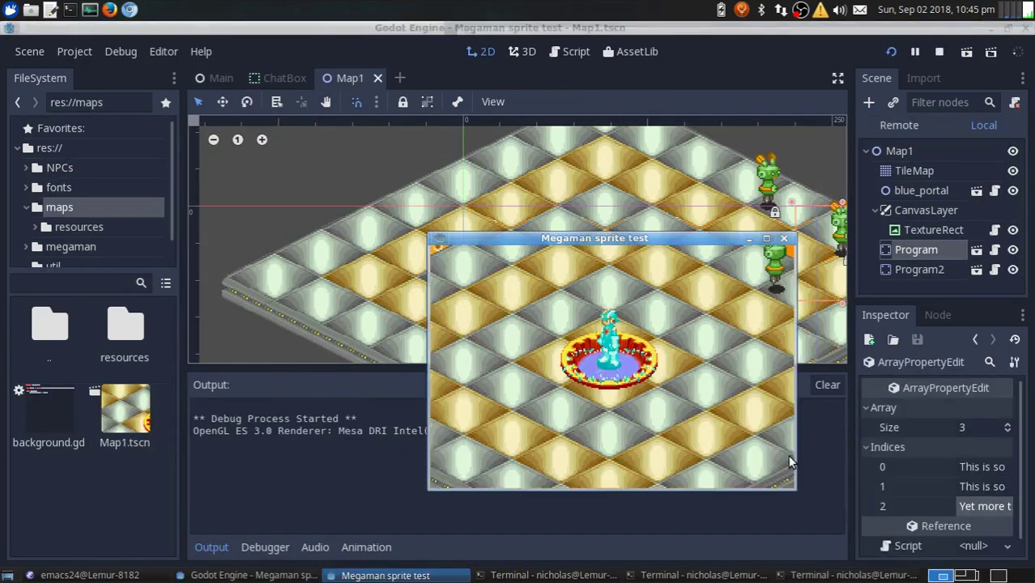
{"action": "key", "text": "F5"}
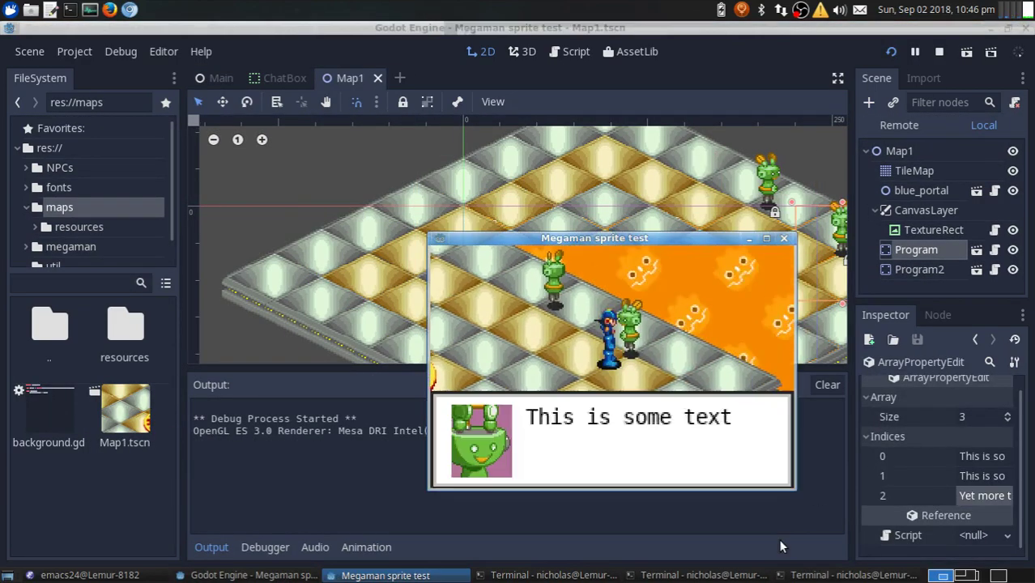
{"action": "key", "text": "alt+Tab"}
{"action": "type", "text": "status"}
{"action": "key", "text": "Return"}
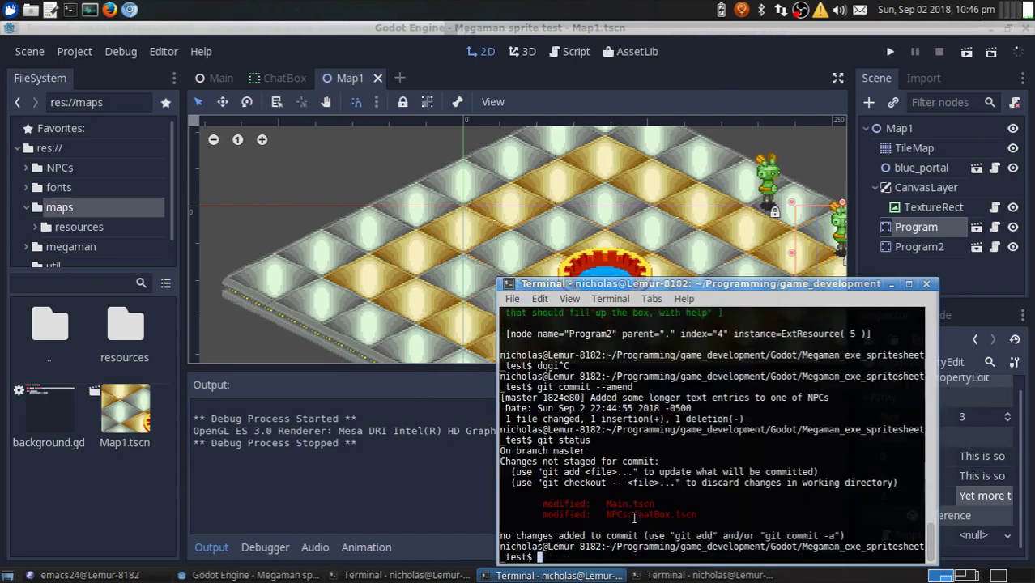
{"action": "left_click", "coordinate": [375, 77]}
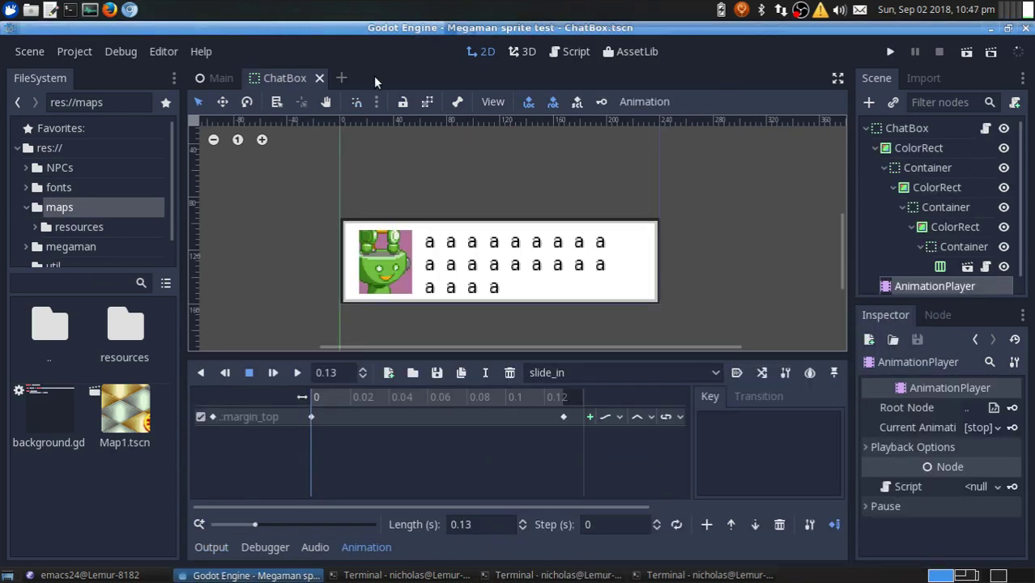
Add $AnimationPlayer.play("slide_in") to show_chat in the ChatBox script and test-run the game
{"action": "left_click", "coordinate": [215, 78]}
{"action": "left_click", "coordinate": [284, 78]}
{"action": "left_click", "coordinate": [571, 51]}
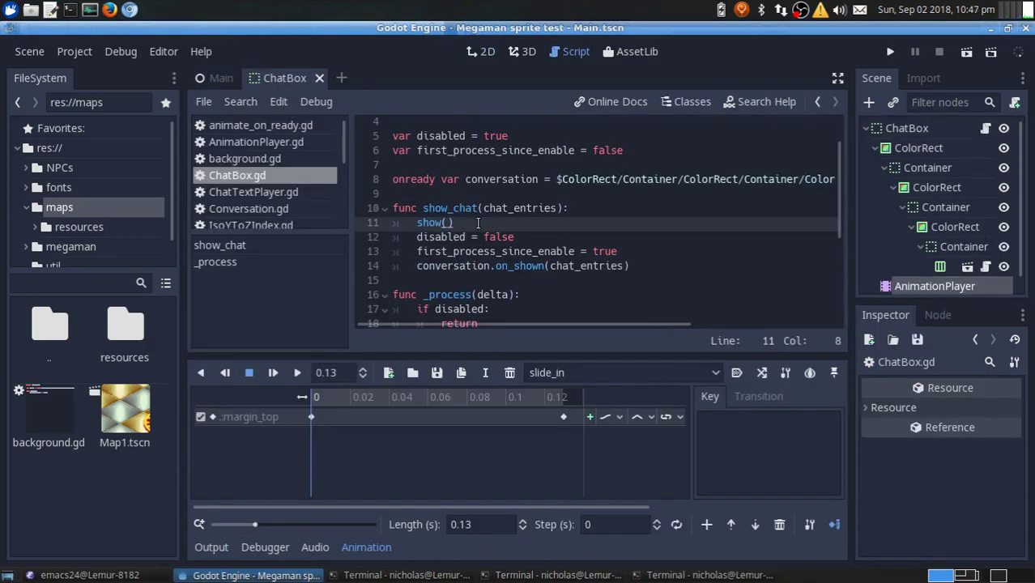
{"action": "key", "text": "Return"}
{"action": "type", "text": "$AnimationPlayer.play("}
{"action": "key", "text": "Return"}
{"action": "key", "text": "F5"}
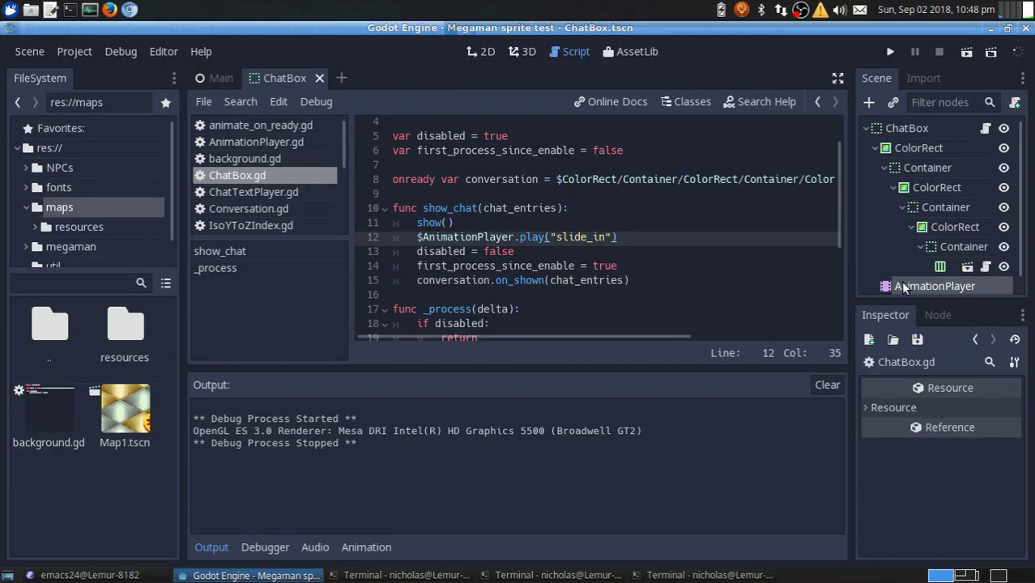
Add a Call Method track to the slide_in animation targeting the ChatBox node
{"action": "left_click", "coordinate": [905, 288]}
{"action": "left_click", "coordinate": [706, 524]}
{"action": "left_click", "coordinate": [653, 483]}
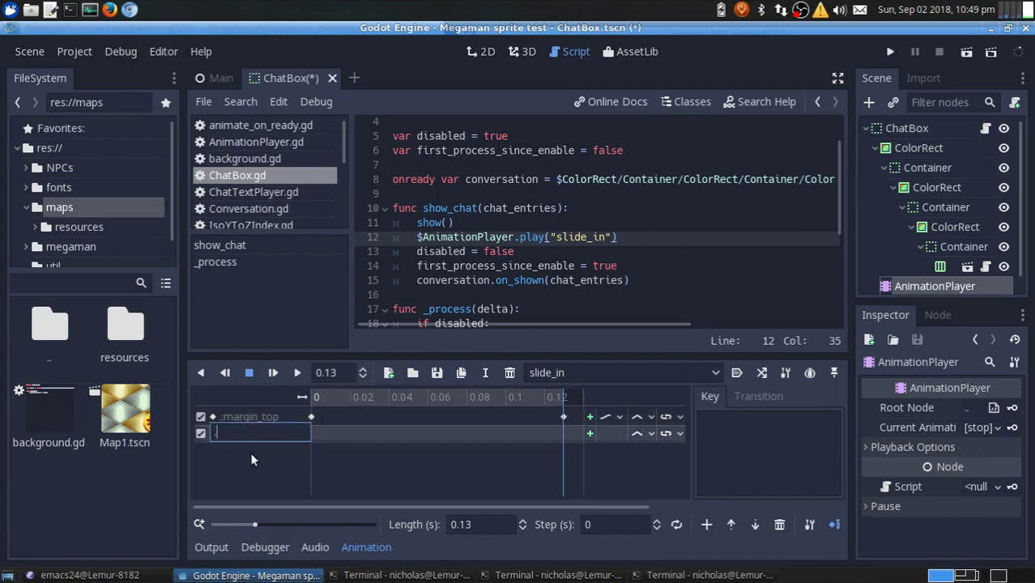
Write _on_slide_in_complete() printing "on_slide_in" below show_chat and save the script
{"action": "left_click", "coordinate": [646, 266]}
{"action": "key", "text": "Return"}
{"action": "key", "text": "Return"}
{"action": "type", "text": "func _"}
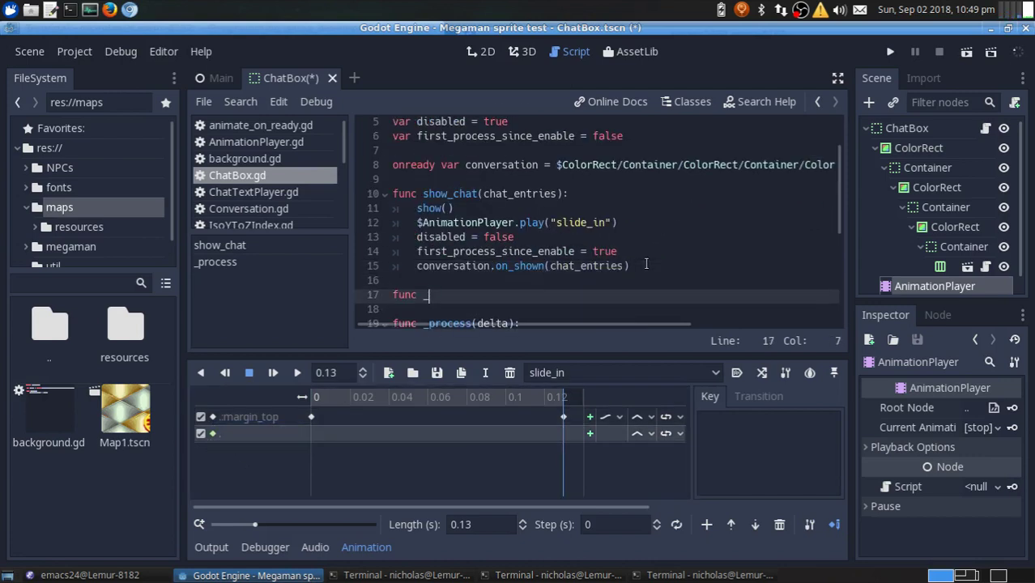
{"action": "type", "text": "on_slide_in_complete():"}
{"action": "key", "text": "Return"}
{"action": "type", "text": "print(\"on_slide_in\")"}
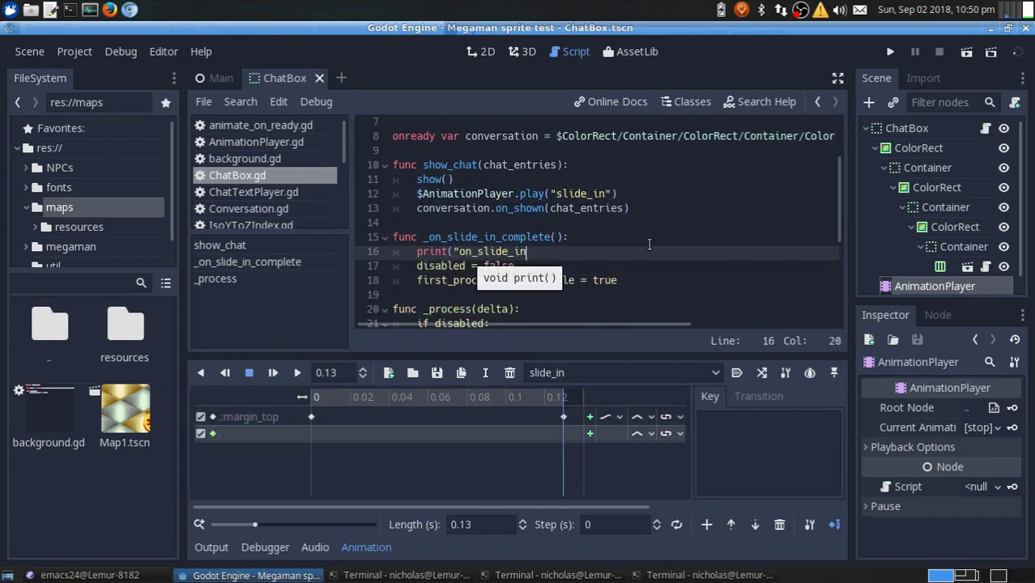
{"action": "key", "text": "ctrl+s"}
Set the call key's method name to _on_slide_in_complete and run the game
{"action": "double_click", "coordinate": [231, 433]}
{"action": "type", "text": "_on_sli"}
{"action": "key", "text": "BackSpace"}
{"action": "key", "text": "BackSpace"}
{"action": "key", "text": "BackSpace"}
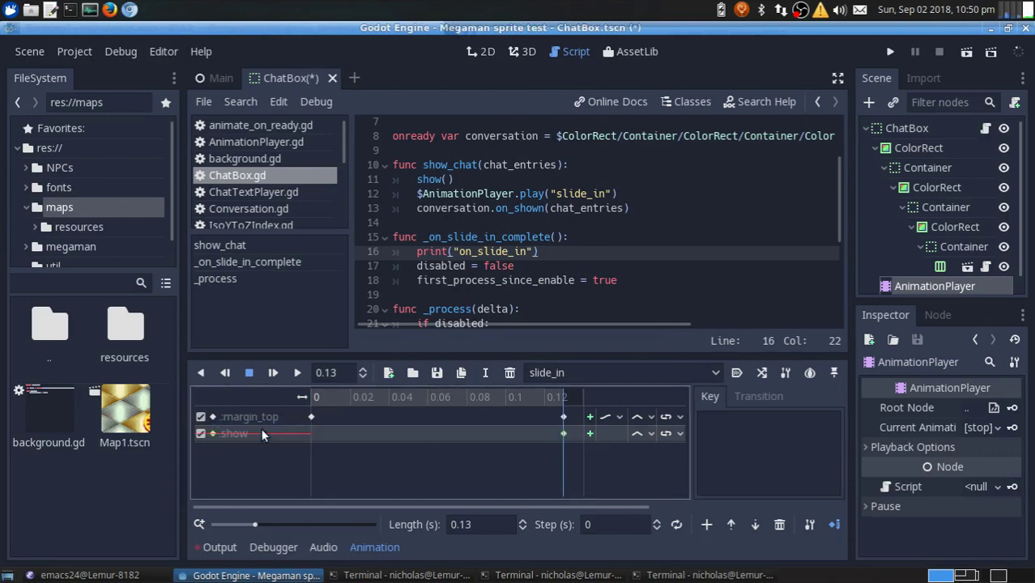
{"action": "key", "text": "Return"}
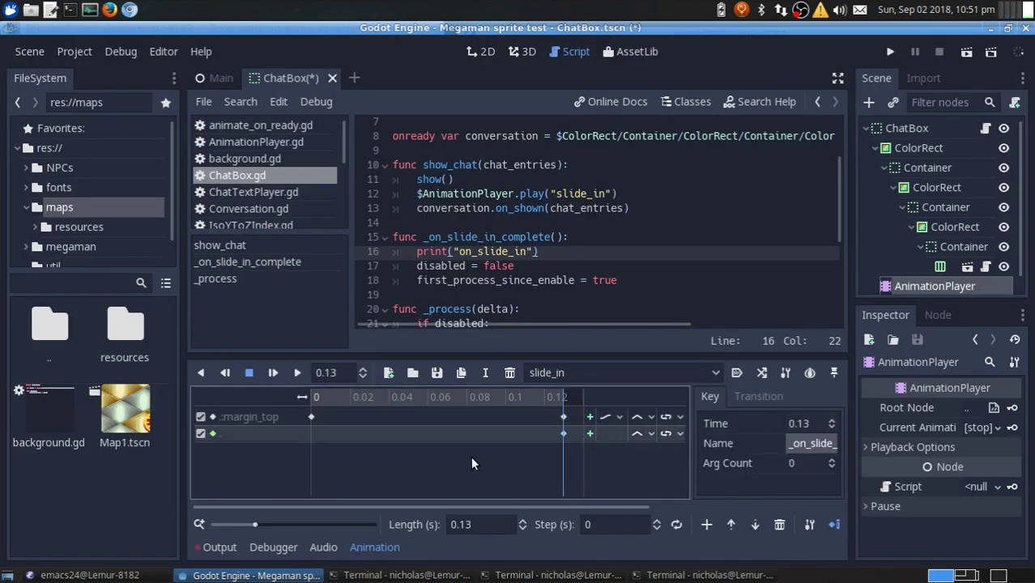
{"action": "key", "text": "F5"}
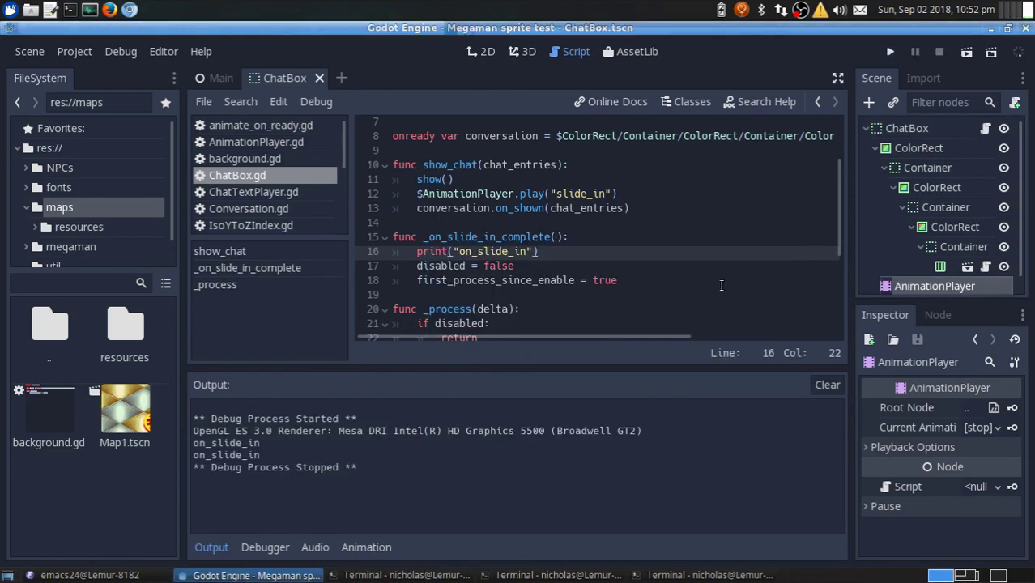
Add a _ready function connecting $AnimationPlayer's animation_finished signal to this script
{"action": "scroll", "coordinate": [662, 277], "scroll_direction": "down", "scroll_amount": 1}
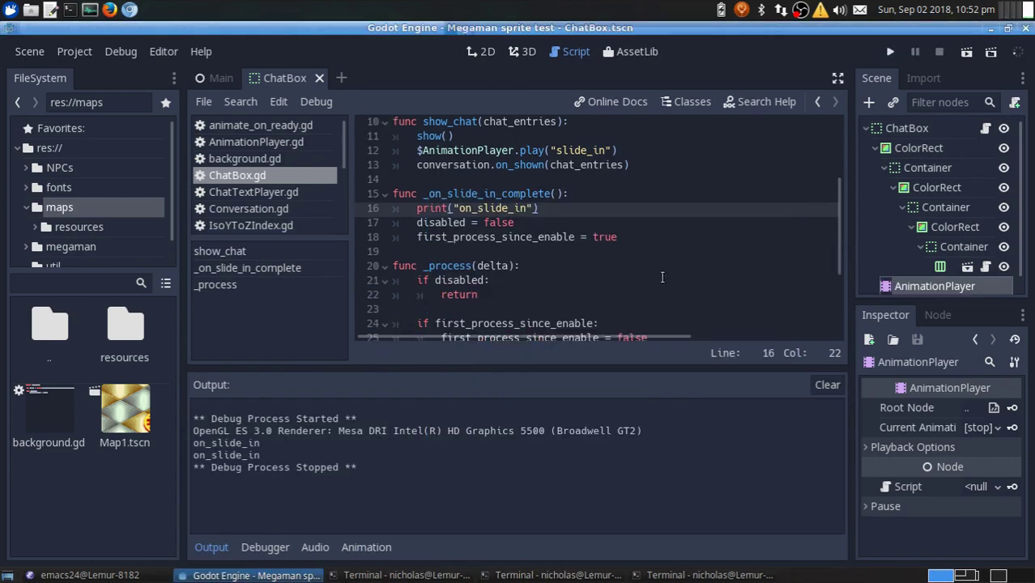
{"action": "scroll", "coordinate": [581, 256], "scroll_direction": "down", "scroll_amount": 3}
{"action": "scroll", "coordinate": [595, 247], "scroll_direction": "up", "scroll_amount": 4}
{"action": "left_click", "coordinate": [595, 247]}
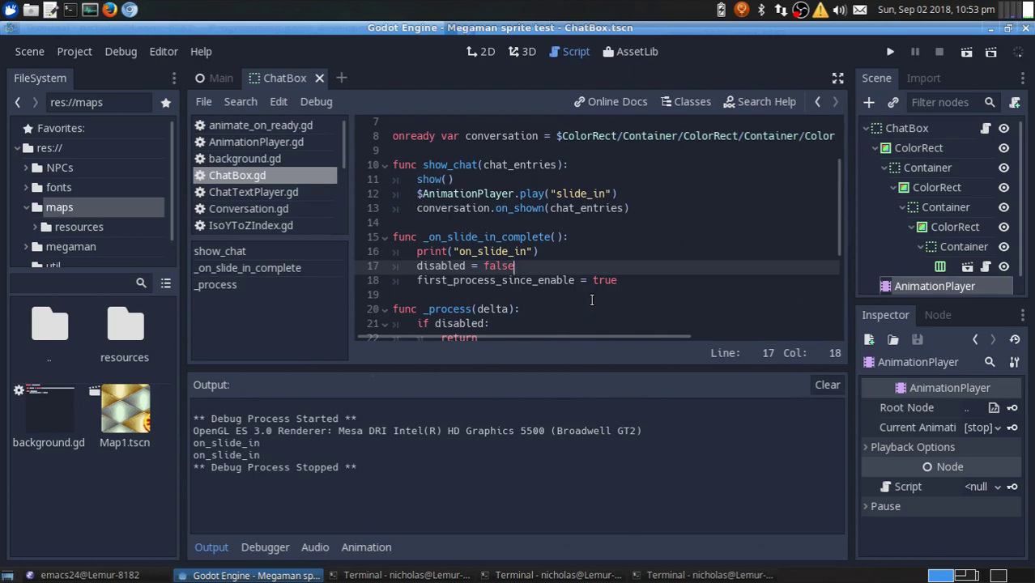
{"action": "scroll", "coordinate": [579, 279], "scroll_direction": "up", "scroll_amount": 2}
{"action": "left_click", "coordinate": [556, 232]}
{"action": "key", "text": "Return"}
{"action": "key", "text": "Return"}
{"action": "key", "text": "Up"}
{"action": "type", "text": "func _ready():"}
{"action": "key", "text": "Return"}
{"action": "type", "text": "connect(\"a"}
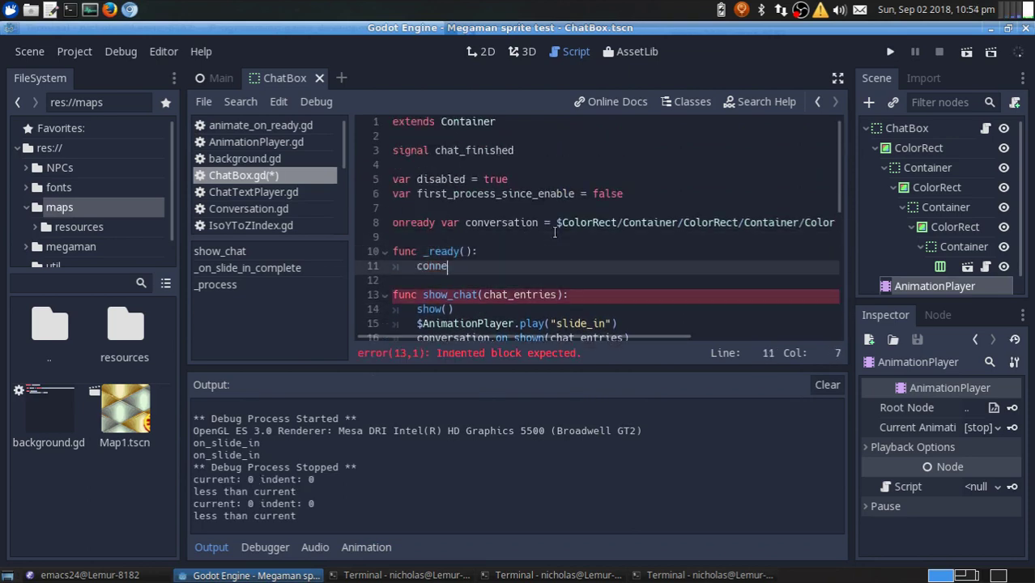
{"action": "key", "text": "Home"}
{"action": "type", "text": "$AnimationPlayer."}
{"action": "key", "text": "End"}
{"action": "key", "text": "Return"}
{"action": "type", "text": ", this,"}
Write _on_animation_finished, calling _on_slide_in_complete() when the current animation is "slide_in"
{"action": "left_click", "coordinate": [588, 276]}
{"action": "type", "text": "fu"}
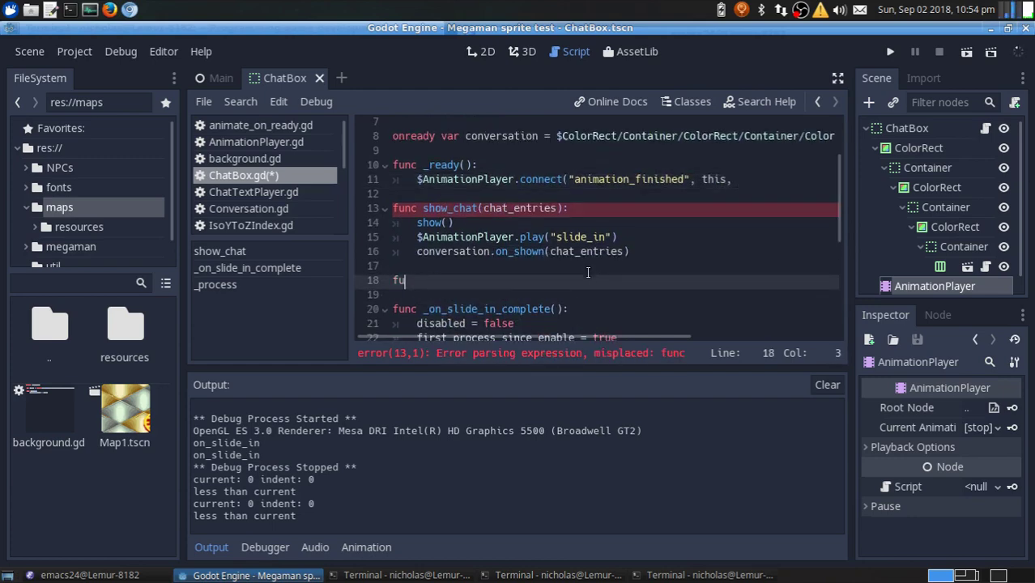
{"action": "key", "text": "ctrl+s"}
{"action": "type", "text": "\"_on_animation_finished\")"}
{"action": "left_click", "coordinate": [608, 280]}
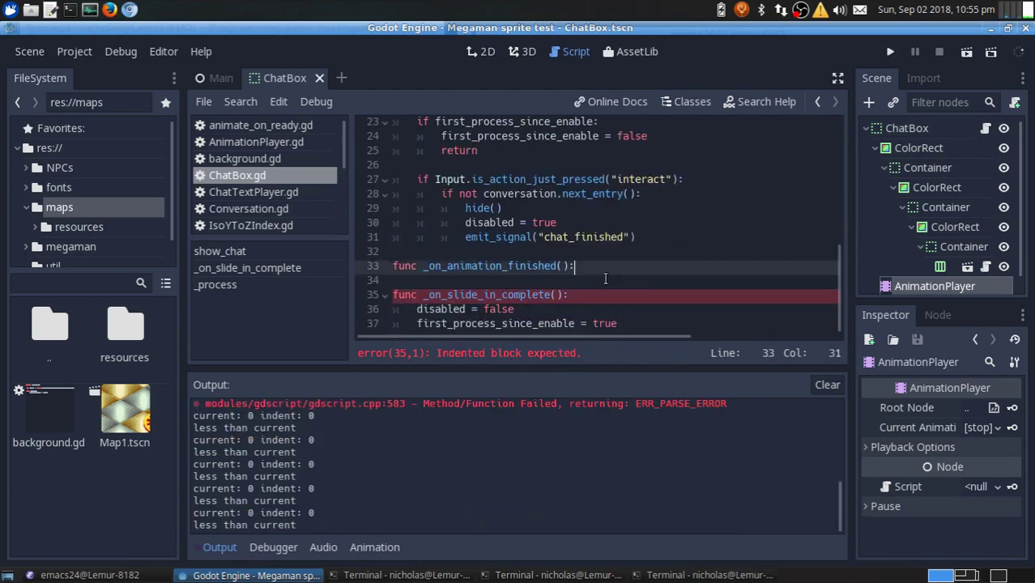
{"action": "type", "text": "if $AnimationPlayer.aget_animation() == \"slide_in\":"}
{"action": "key", "text": "Return"}
{"action": "type", "text": "_on_slide_in_complete()"}
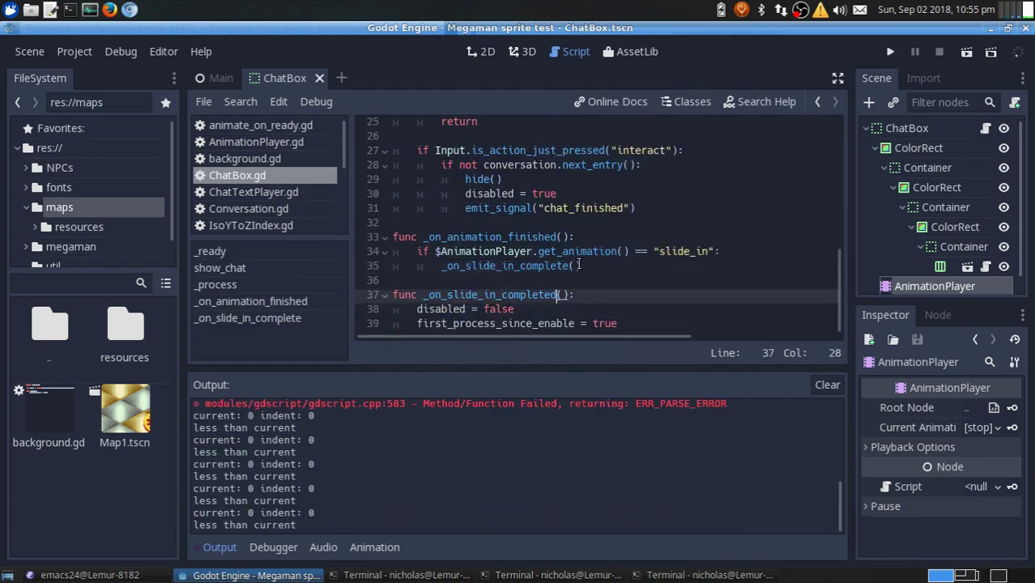
Rename the handler to _on_slide_in_completed and add a debug print of the current animation
{"action": "scroll", "coordinate": [473, 229], "scroll_direction": "up", "scroll_amount": 5}
{"action": "left_click", "coordinate": [630, 209]}
{"action": "scroll", "coordinate": [474, 229], "scroll_direction": "down", "scroll_amount": 4}
{"action": "key", "text": "F5"}
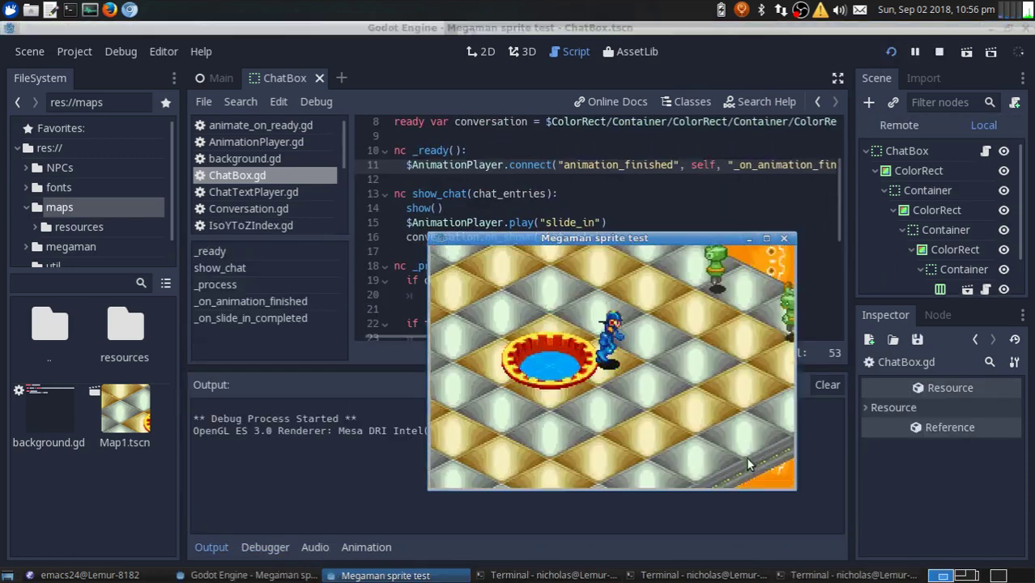
{"action": "key", "text": "F8"}
{"action": "scroll", "coordinate": [637, 268], "scroll_direction": "down", "scroll_amount": 3}
{"action": "left_click", "coordinate": [652, 236]}
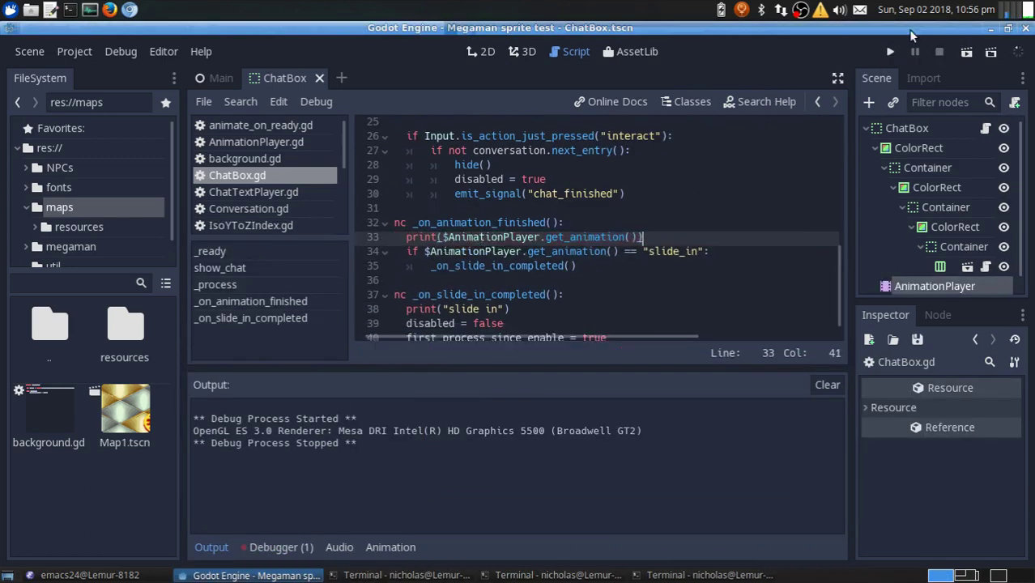
{"action": "key", "text": "F5"}
Inspect the reported signal error in the debugger while rerunning with a simpler print
{"action": "left_click", "coordinate": [275, 358]}
{"action": "left_click_drag", "start_coordinate": [538, 308], "coordinate": [616, 308]}
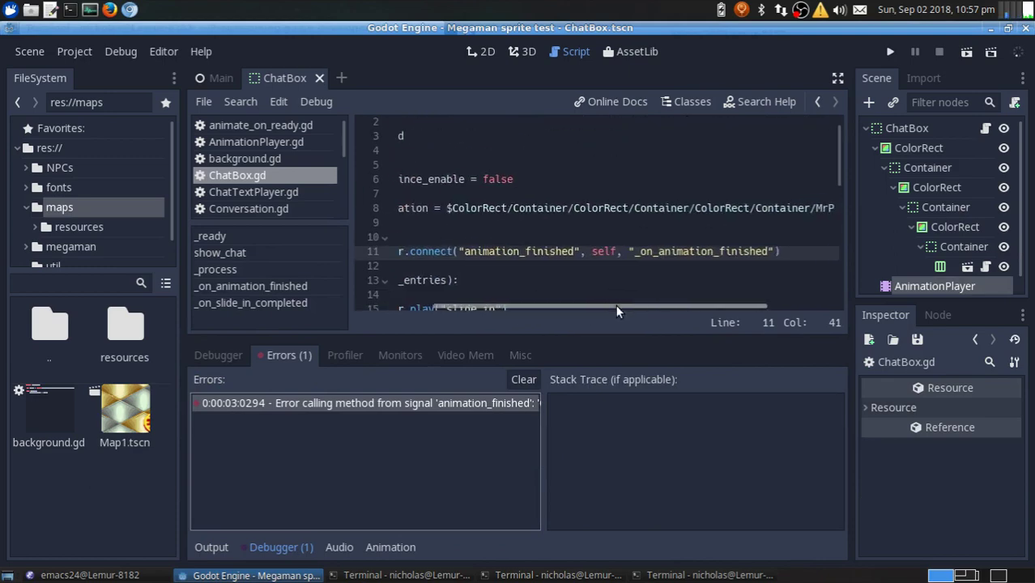
{"action": "scroll", "coordinate": [567, 227], "scroll_direction": "down", "scroll_amount": 2}
{"action": "scroll", "coordinate": [566, 227], "scroll_direction": "down", "scroll_amount": 5}
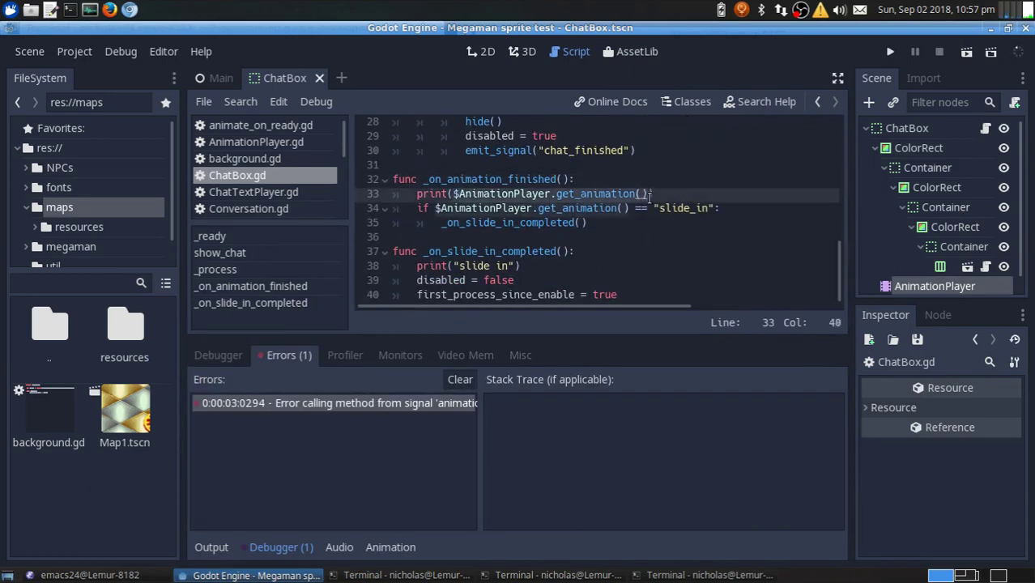
{"action": "key", "text": "F5"}
{"action": "key", "text": "alt+F4"}
{"action": "scroll", "coordinate": [567, 226], "scroll_direction": "up", "scroll_amount": 3}
{"action": "scroll", "coordinate": [567, 227], "scroll_direction": "up", "scroll_amount": 3}
{"action": "scroll", "coordinate": [567, 227], "scroll_direction": "down", "scroll_amount": 6}
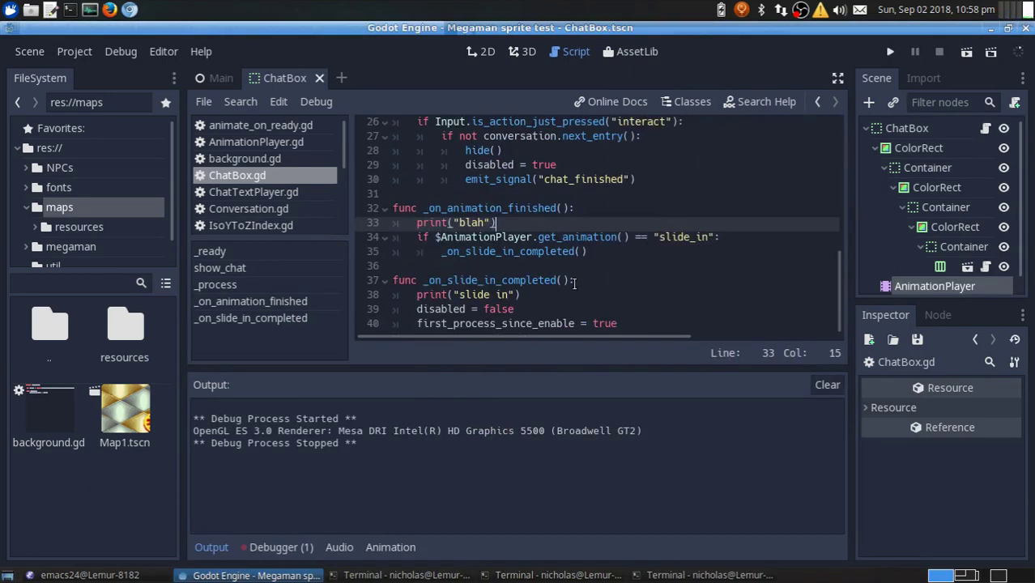
{"action": "key", "text": "F5"}
{"action": "left_click", "coordinate": [283, 355]}
{"action": "left_click_drag", "start_coordinate": [625, 453], "coordinate": [795, 443]}
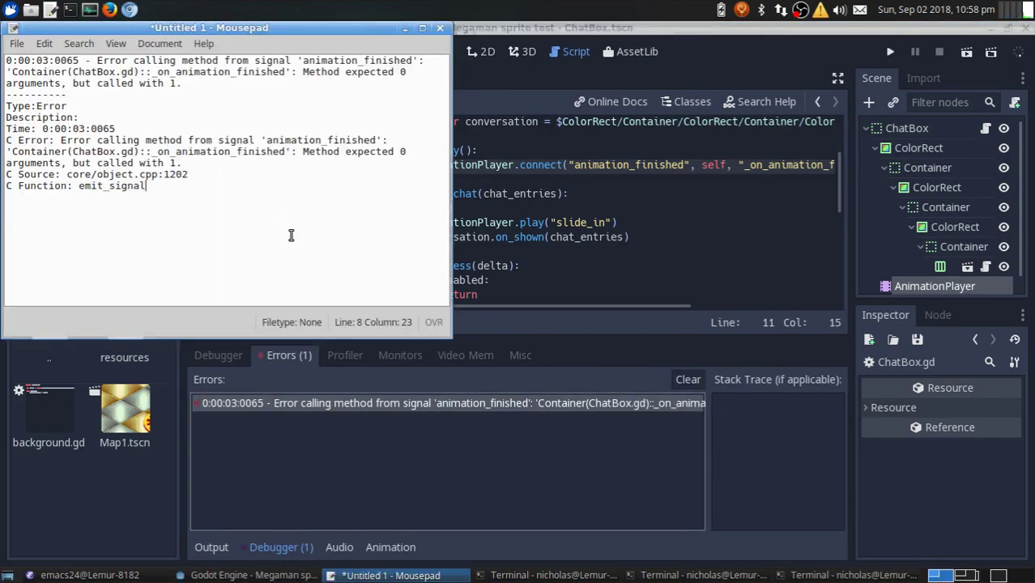
Close the calculator terminal, check the documentation, and rerun the game to test the fix
{"action": "left_click", "coordinate": [482, 575]}
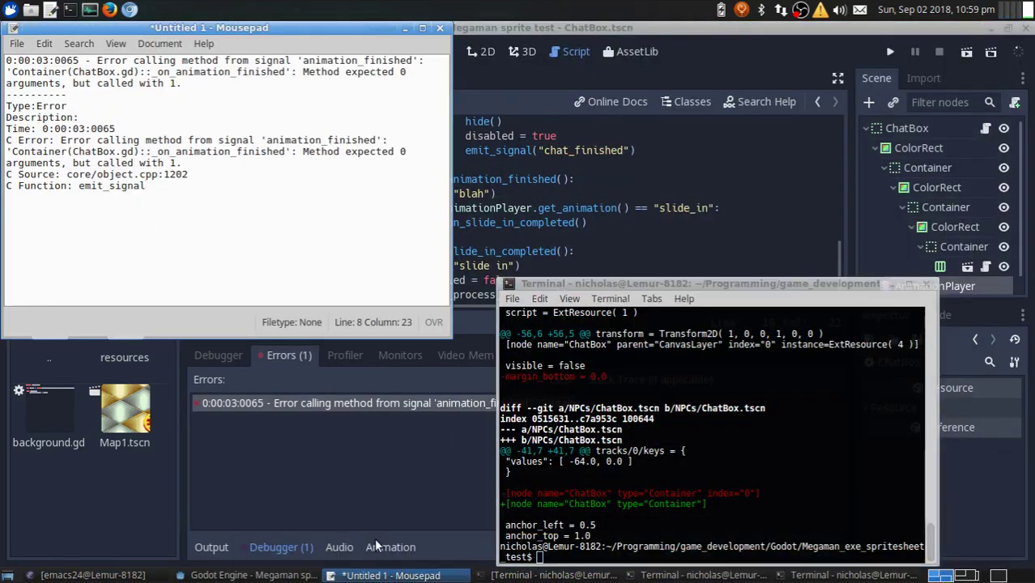
{"action": "key", "text": "alt+Tab"}
{"action": "key", "text": "ctrl+d"}
{"action": "key", "text": "alt+Tab"}
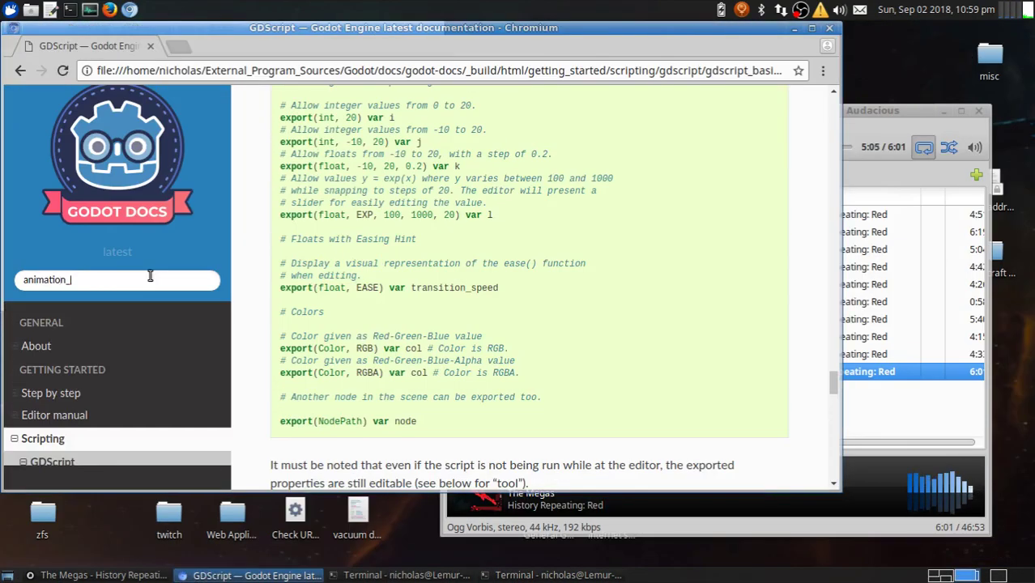
{"action": "key", "text": "alt+Tab"}
{"action": "key", "text": "alt+Tab"}
{"action": "left_click", "coordinate": [890, 51]}
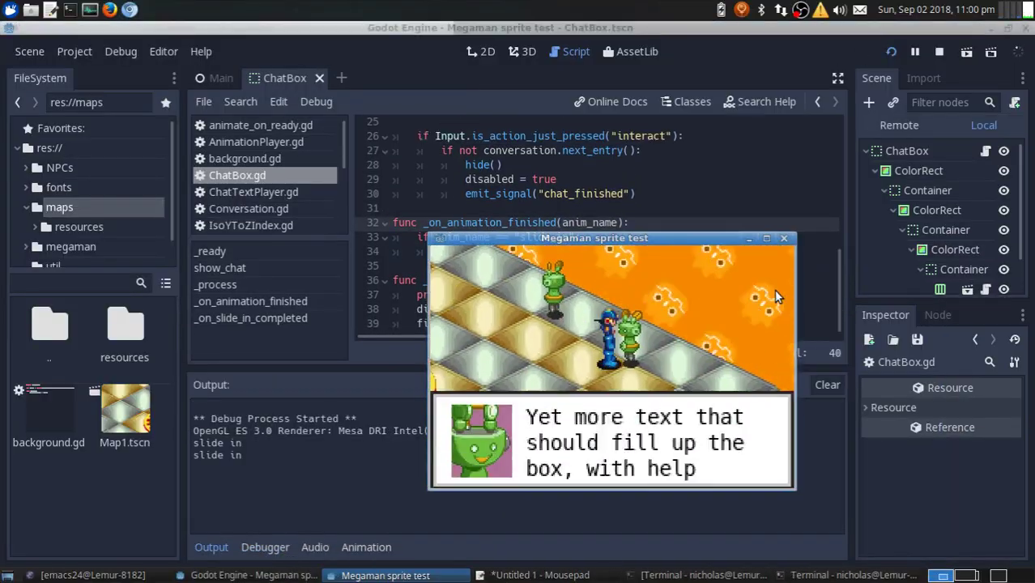
After a test run, start a git commit "Changed the…" for the slide-in change
{"action": "key", "text": "F5"}
{"action": "key", "text": "Escape"}
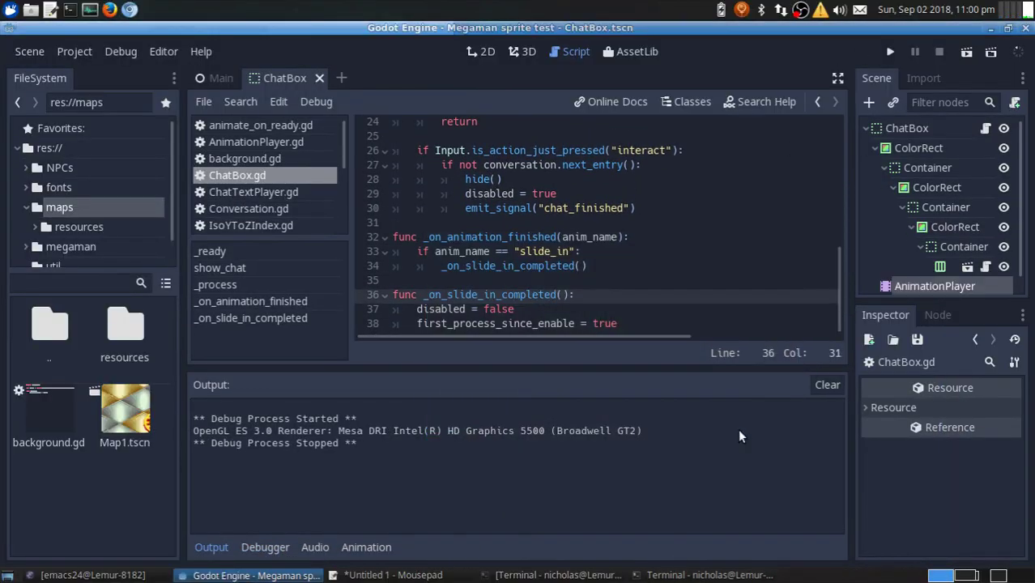
{"action": "key", "text": "alt+Tab"}
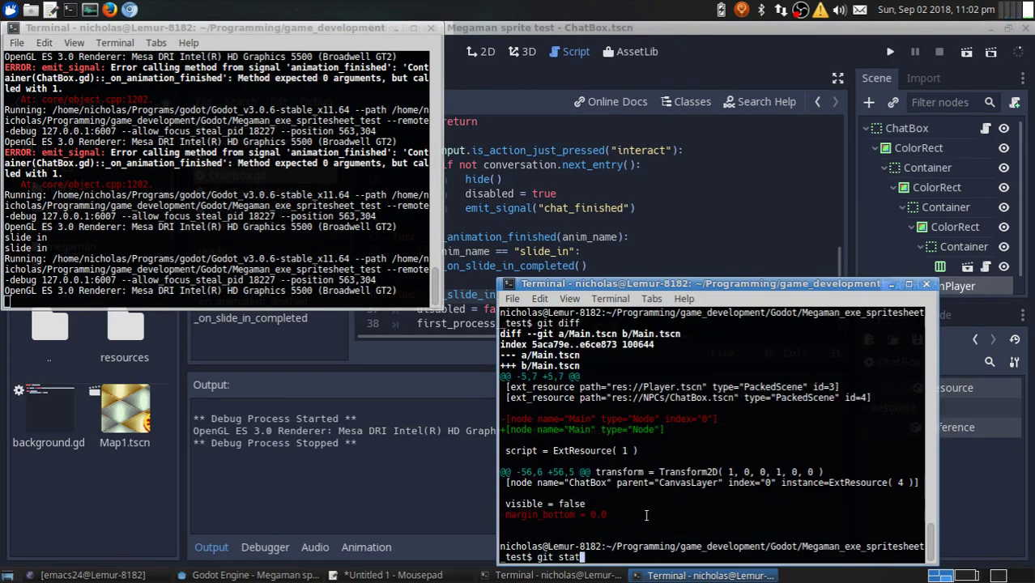
{"action": "type", "text": "git commit -m \"Changed the ChatBox to use the slide in animation whe"}
Delete the first_process_since_enable lines from ChatBox.gd's _process function
{"action": "left_click", "coordinate": [890, 51]}
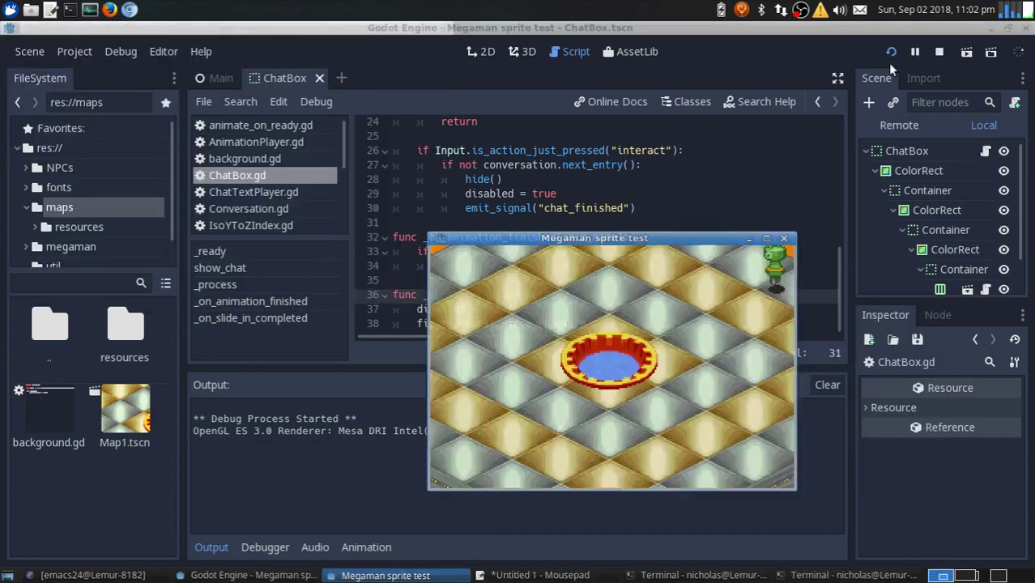
{"action": "key", "text": "Escape"}
{"action": "scroll", "coordinate": [468, 278], "scroll_direction": "up", "scroll_amount": 2}
{"action": "left_click", "coordinate": [467, 279]}
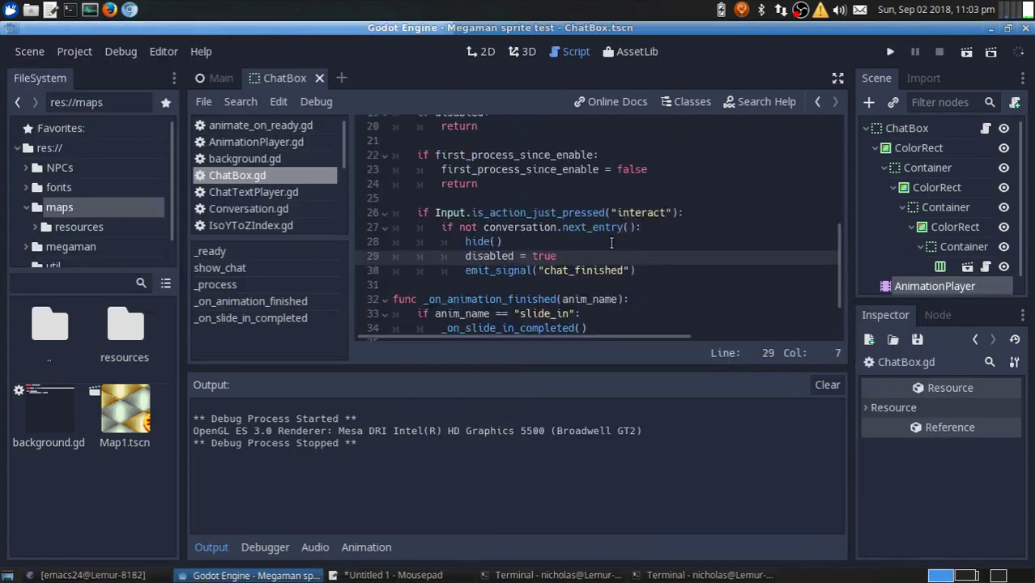
{"action": "scroll", "coordinate": [611, 245], "scroll_direction": "up", "scroll_amount": 3}
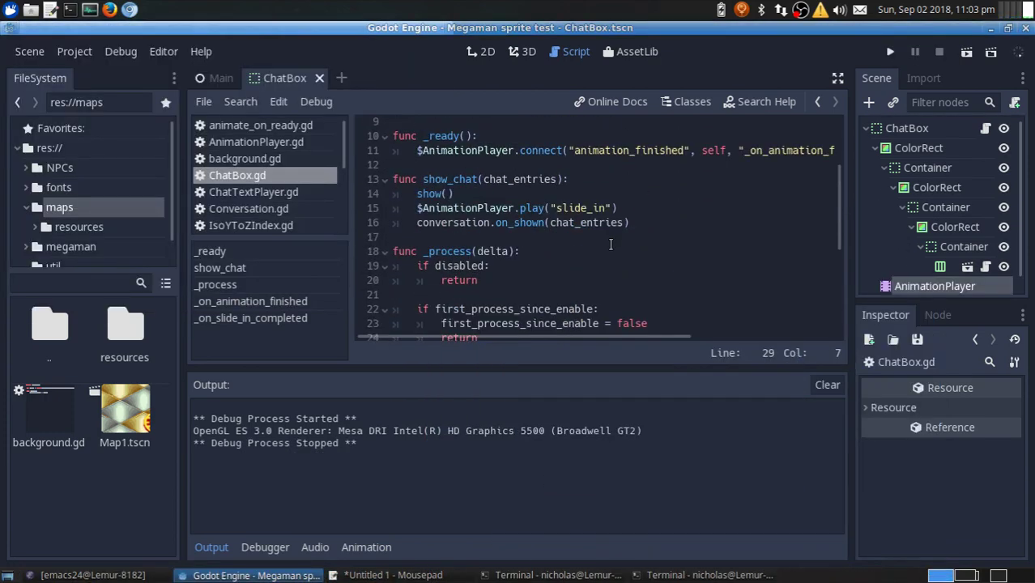
{"action": "scroll", "coordinate": [610, 244], "scroll_direction": "down", "scroll_amount": 3}
{"action": "left_click", "coordinate": [510, 262]}
{"action": "scroll", "coordinate": [482, 231], "scroll_direction": "up", "scroll_amount": 4}
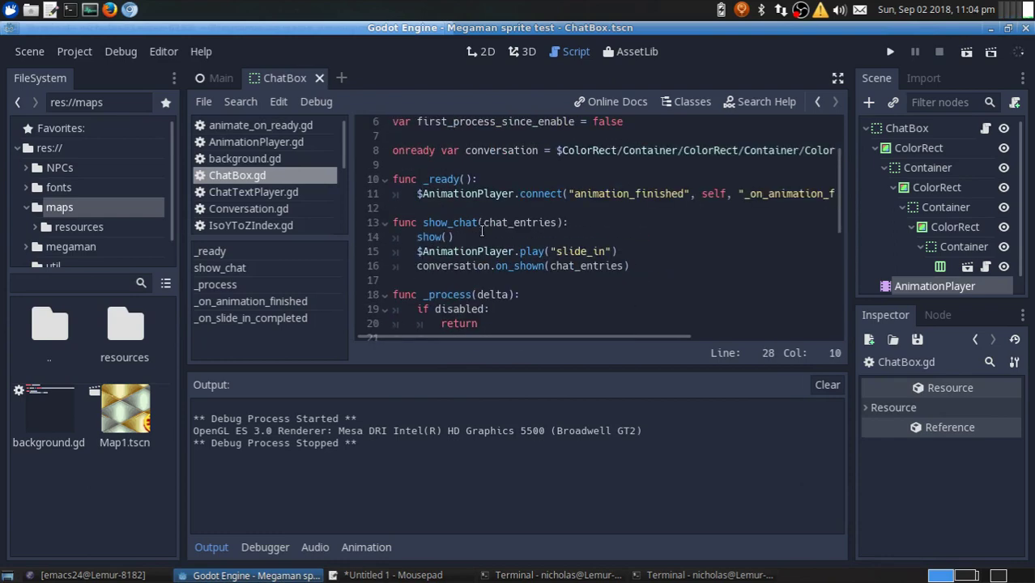
{"action": "scroll", "coordinate": [482, 231], "scroll_direction": "down", "scroll_amount": 3}
{"action": "left_click", "coordinate": [534, 281]}
{"action": "scroll", "coordinate": [534, 282], "scroll_direction": "down", "scroll_amount": 2}
{"action": "scroll", "coordinate": [533, 281], "scroll_direction": "up", "scroll_amount": 2}
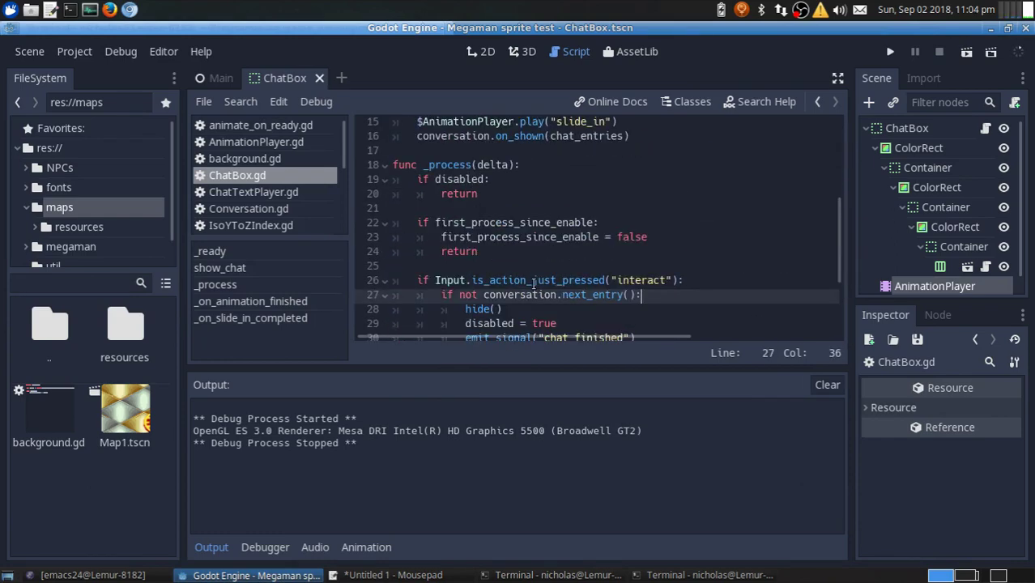
{"action": "key", "text": "ctrl+z"}
{"action": "key", "text": "ctrl+z"}
Run the game, then commit with "Removed the input since it is not needed with the animation"
{"action": "left_click", "coordinate": [888, 52]}
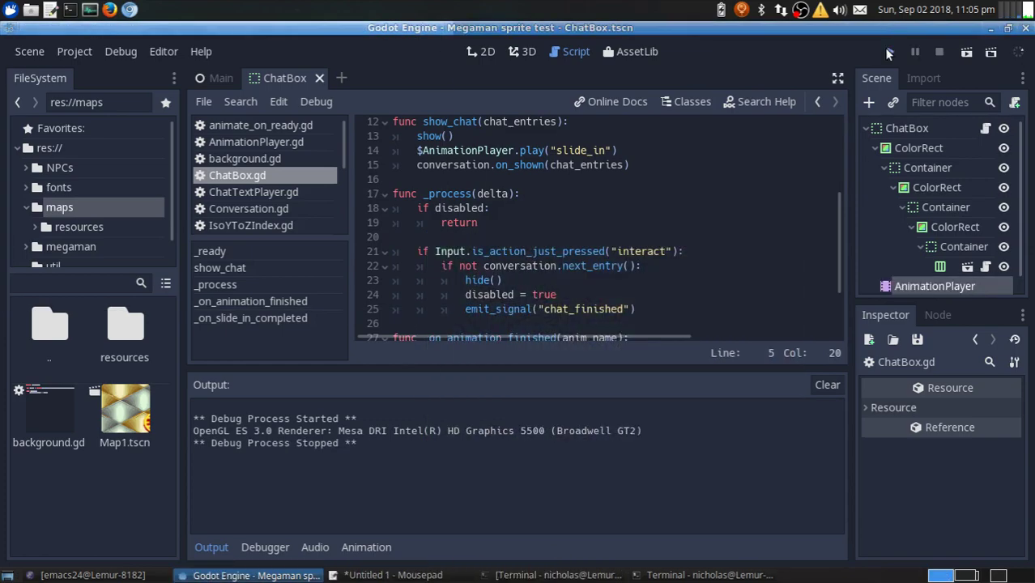
{"action": "key", "text": "alt+Tab"}
{"action": "type", "text": "git commit -m \"Removed the "}
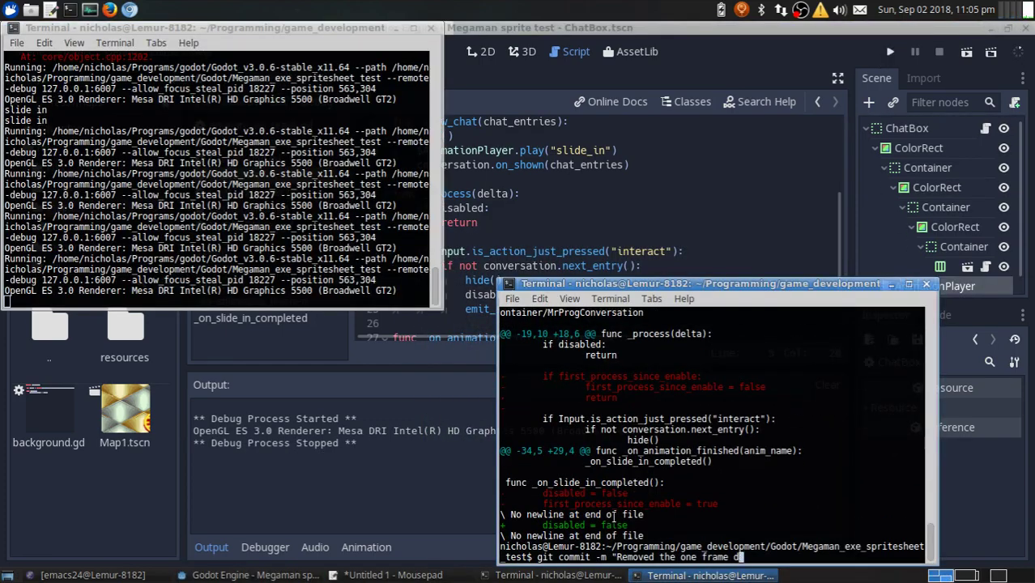
{"action": "type", "text": " input since it is not needed with the animation in pla"}
In _process, play the slide_out animation when there is no next entry
{"action": "key", "text": "alt+Tab"}
{"action": "scroll", "coordinate": [490, 309], "scroll_direction": "down", "scroll_amount": 1}
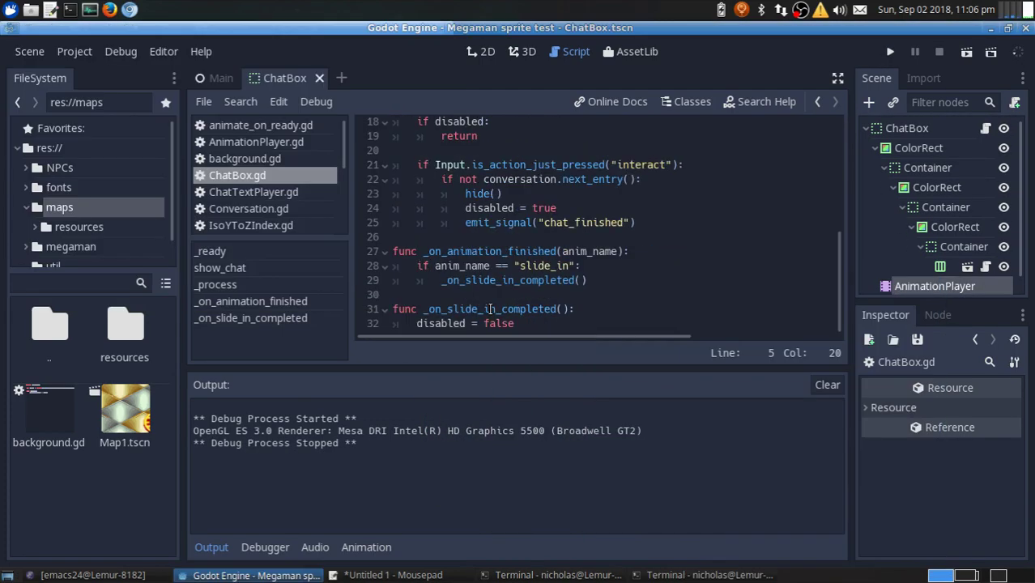
{"action": "scroll", "coordinate": [465, 259], "scroll_direction": "up", "scroll_amount": 2}
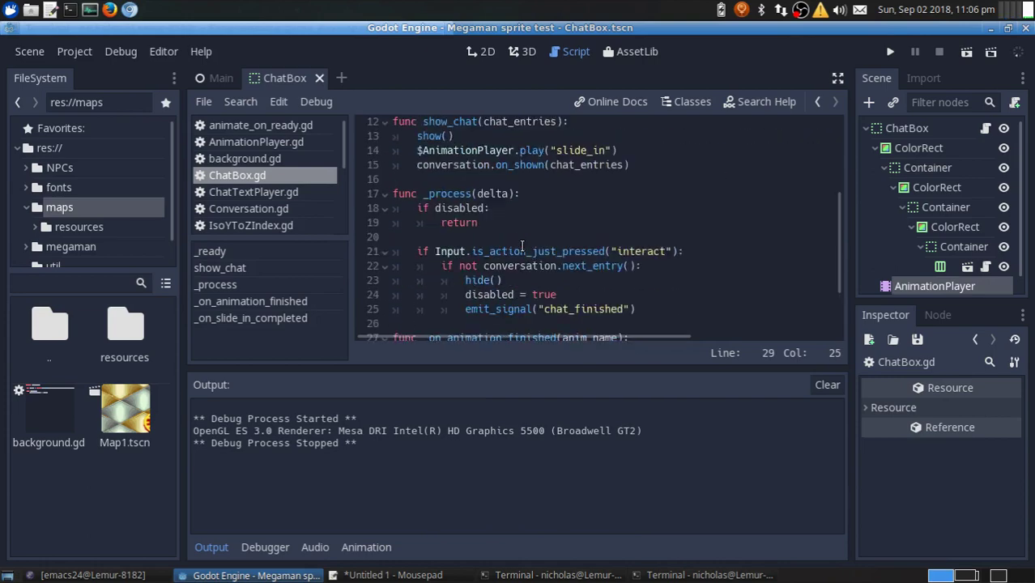
{"action": "scroll", "coordinate": [481, 236], "scroll_direction": "down", "scroll_amount": 1}
{"action": "type", "text": " and $AnimationPlayer.get_"}
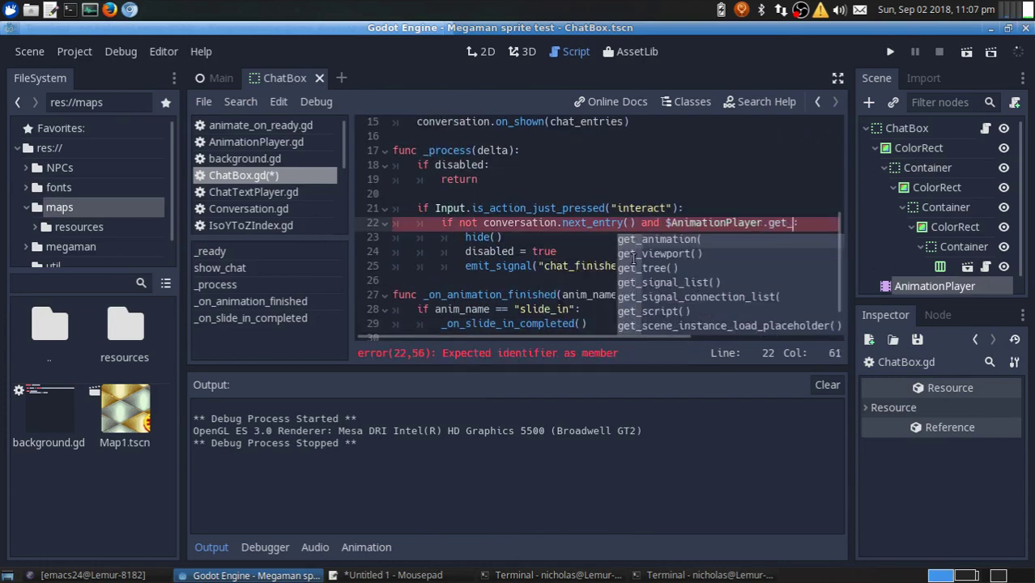
{"action": "type", "text": "animation() != \"slide_out\":"}
{"action": "key", "text": "Return"}
{"action": "type", "text": "$"}
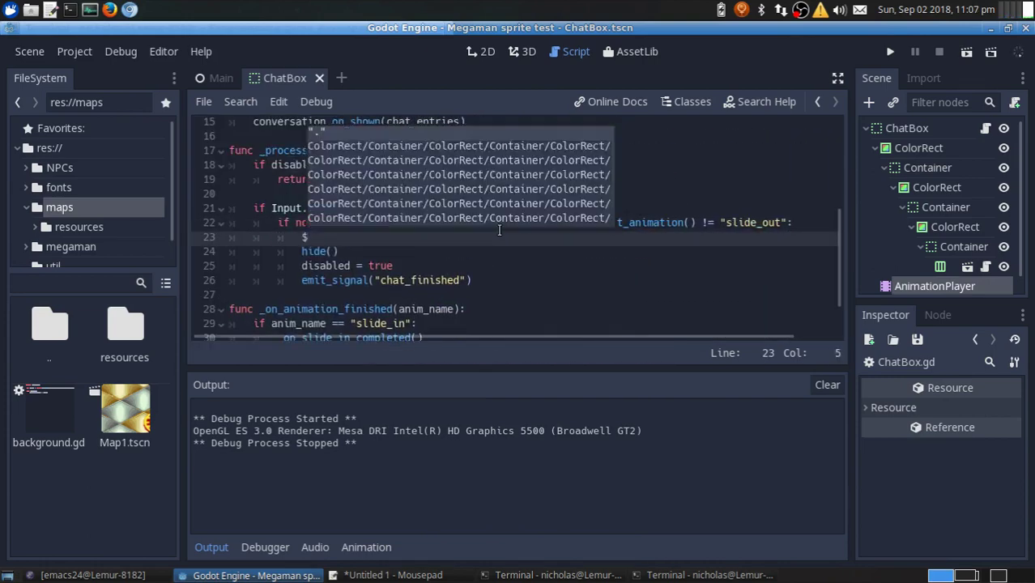
{"action": "type", "text": "AnimationPlayer."}
Move the hide, disable and chat_finished lines into a new _on_slide_out_completed() function
{"action": "key", "text": "shift+Down"}
{"action": "key", "text": "shift+Down"}
{"action": "key", "text": "shift+Down"}
{"action": "key", "text": "ctrl+x"}
{"action": "key", "text": "ctrl+End"}
{"action": "key", "text": "Return"}
{"action": "key", "text": "Return"}
{"action": "type", "text": "func _on_slide_out_"}
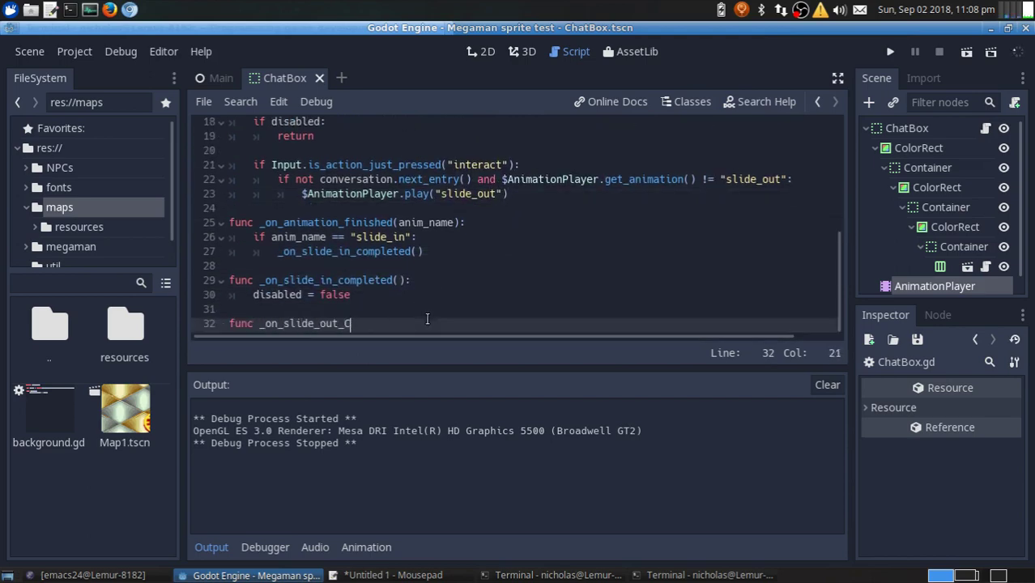
{"action": "type", "text": "completed():"}
{"action": "key", "text": "Return"}
{"action": "key", "text": "ctrl+v"}
Add an elif anim_name == "slide_out" branch calling _on_slide_out_completed()
{"action": "left_click", "coordinate": [423, 208]}
{"action": "key", "text": "Return"}
{"action": "type", "text": "elif anim_name"}
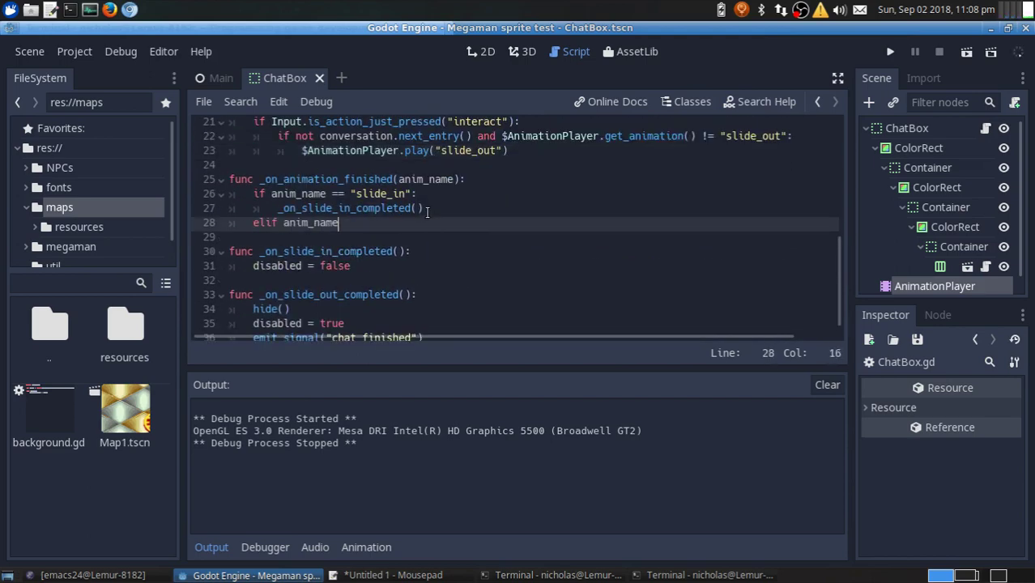
{"action": "type", "text": " == \"slide_out\":"}
{"action": "key", "text": "Return"}
{"action": "type", "text": "_on_slide_out_completed()"}
Test the slide-out, checking the AnimationPlayer docs for the assigned_animation property
{"action": "left_click", "coordinate": [893, 53]}
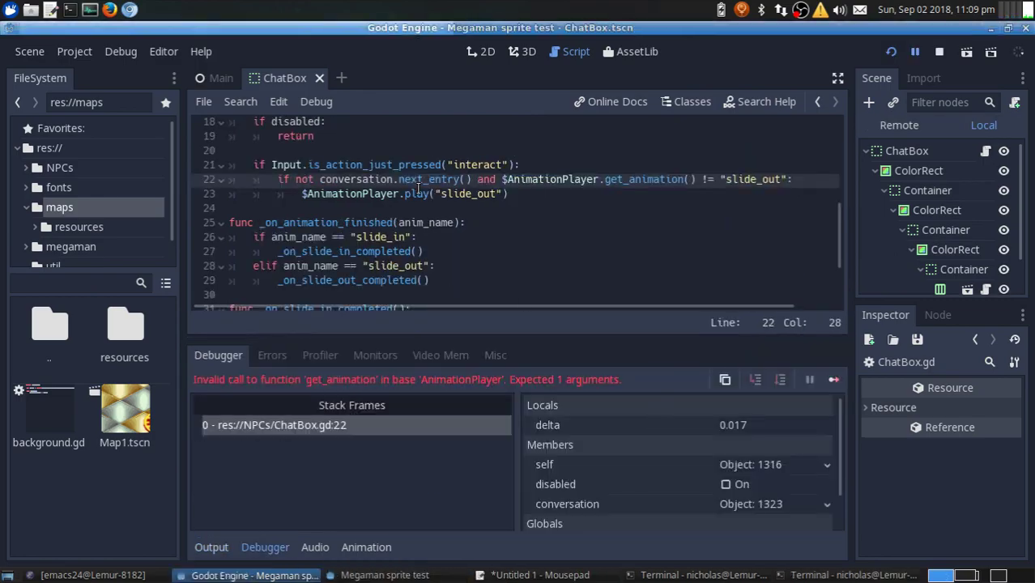
{"action": "key", "text": "ctrl+alt+Right"}
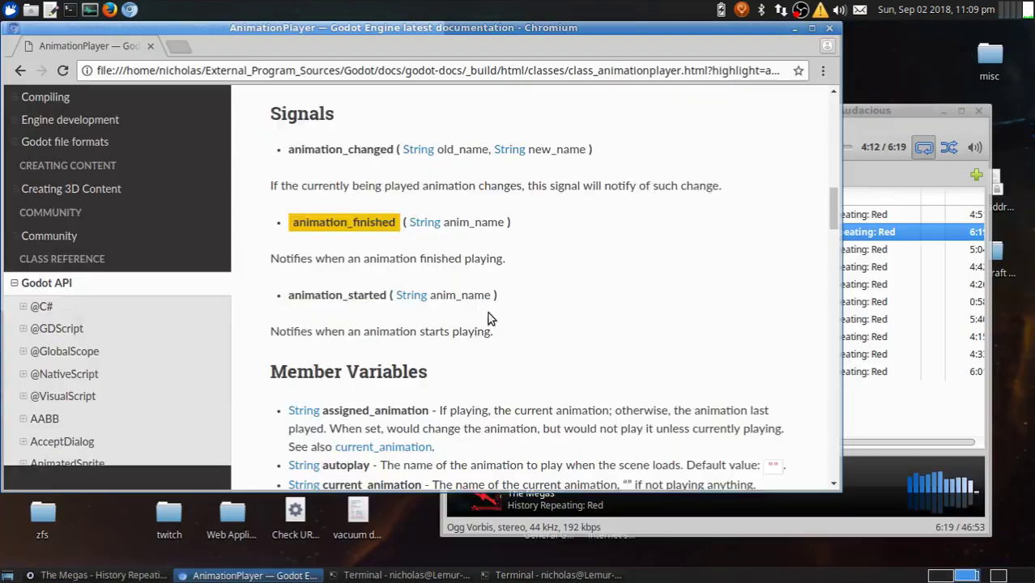
{"action": "scroll", "coordinate": [521, 380], "scroll_direction": "up", "scroll_amount": 15}
{"action": "scroll", "coordinate": [521, 386], "scroll_direction": "down", "scroll_amount": 10}
{"action": "scroll", "coordinate": [521, 386], "scroll_direction": "down", "scroll_amount": 2}
{"action": "key", "text": "ctrl+alt+Left"}
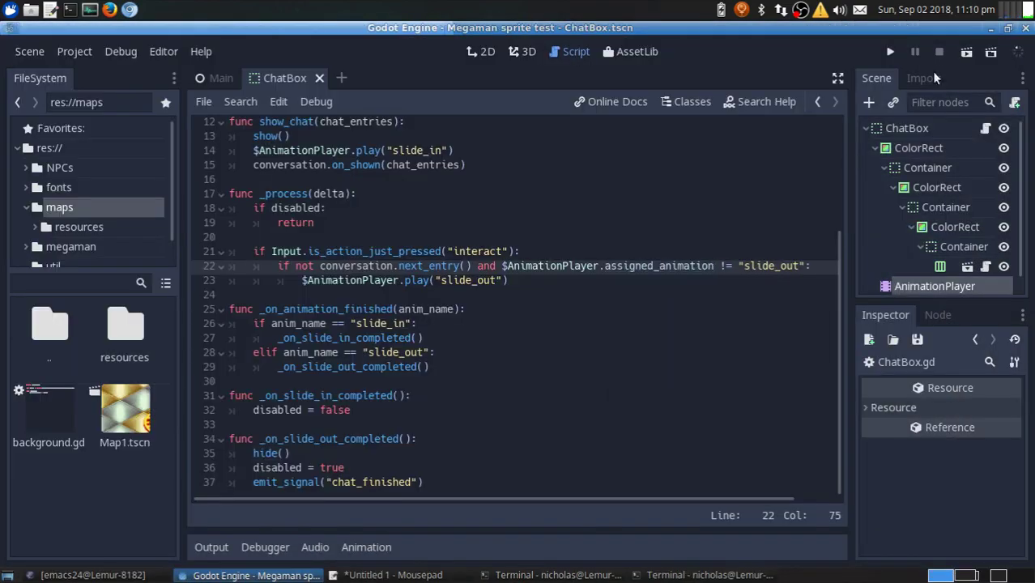
{"action": "left_click", "coordinate": [893, 51]}
Stop the game and commit the slide_out animation change in git
{"action": "key", "text": "F8"}
{"action": "type", "text": "git commit -m \"Changed the ChatBox to use the slide ou"}
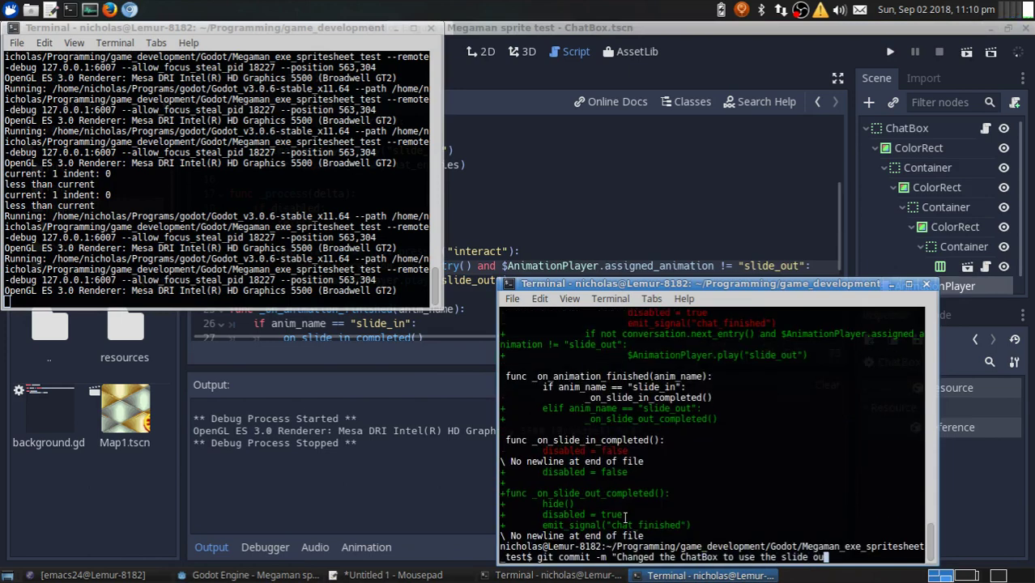
{"action": "type", "text": "t animation\""}
{"action": "key", "text": "Return"}
{"action": "key", "text": "alt+Tab"}
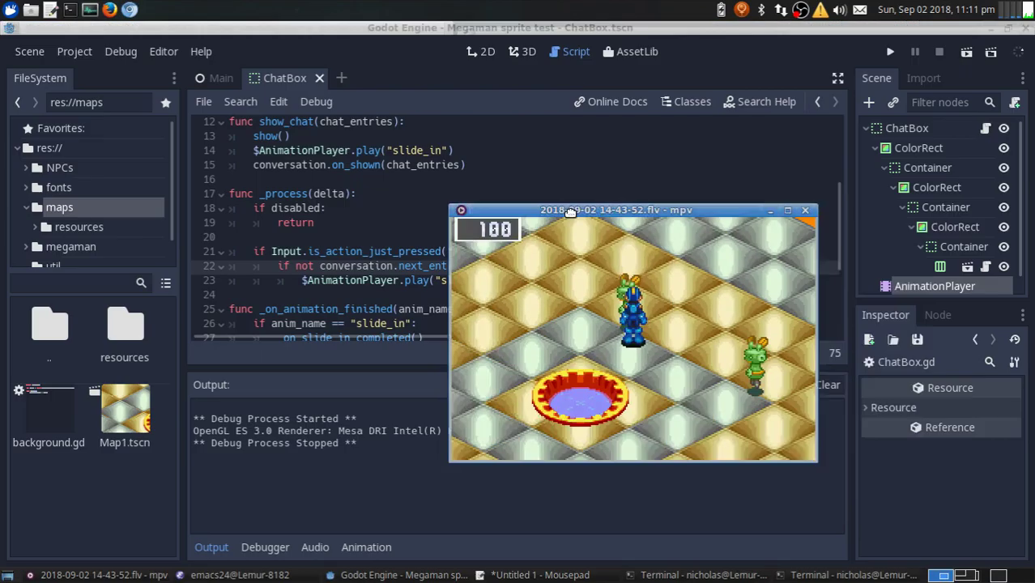
Start a new func after next_entry in ChatTextPlayer, then open NPCs/ChatTextPlayer.gd in GVim
{"action": "scroll", "coordinate": [486, 243], "scroll_direction": "down", "scroll_amount": 1}
{"action": "key", "text": "ctrl+Tab"}
{"action": "key", "text": "ctrl+Tab"}
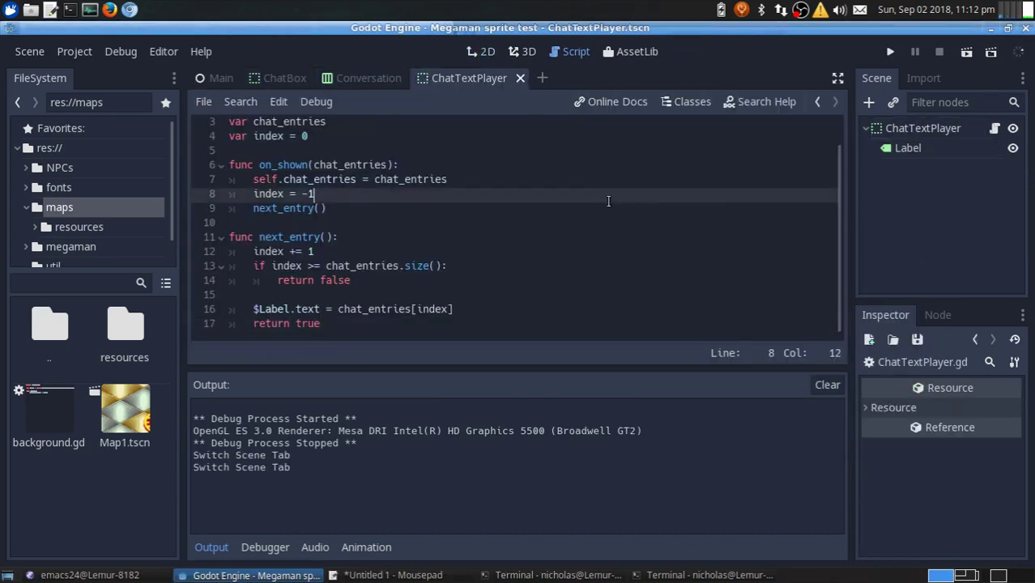
{"action": "key", "text": "Return"}
{"action": "key", "text": "Return"}
{"action": "type", "text": "func process"}
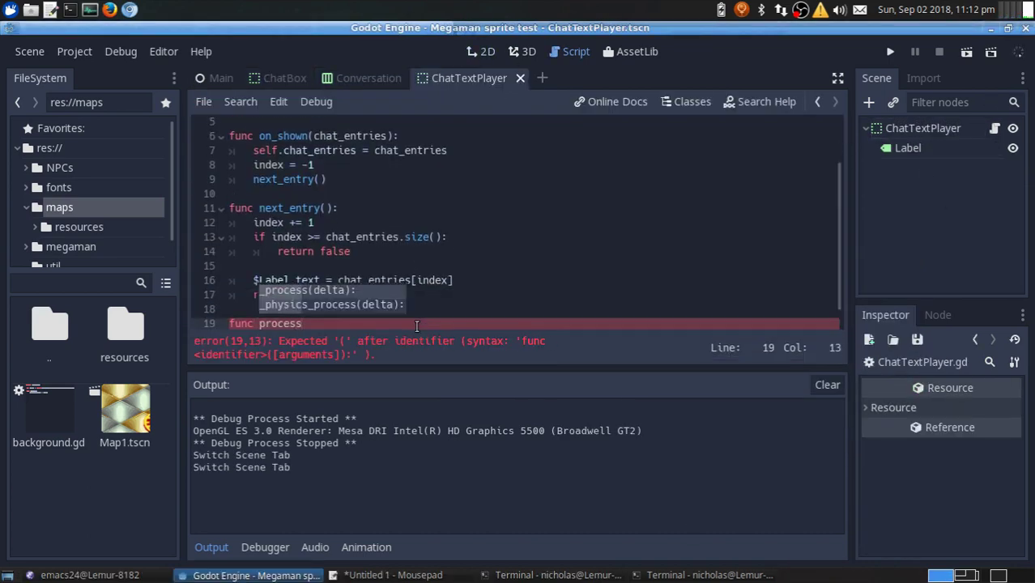
{"action": "key", "text": "Return"}
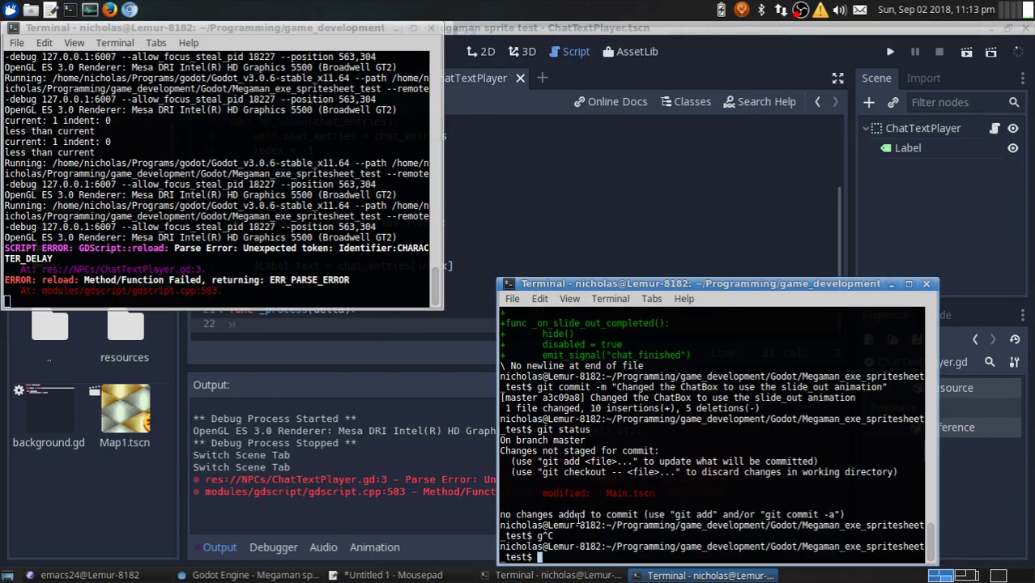
{"action": "type", "text": "gvim NPCs/ChatTextPlayer.gd"}
{"action": "key", "text": "Return"}
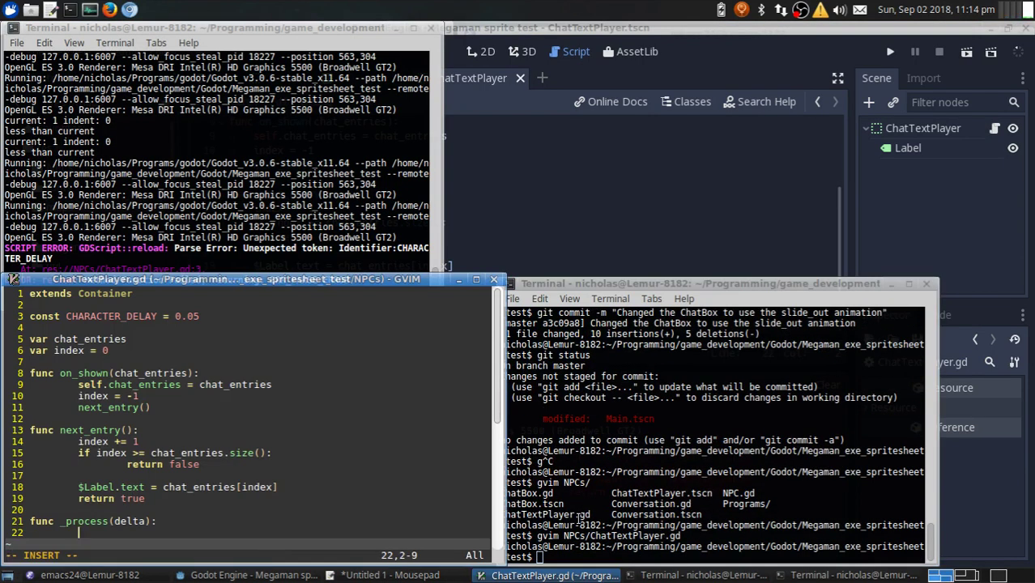
Accumulate delta into time_since_last_character and begin the CHARACTER_DELAY check, test-running in Godot
{"action": "type", "text": "var time_since_last_character = 0"}
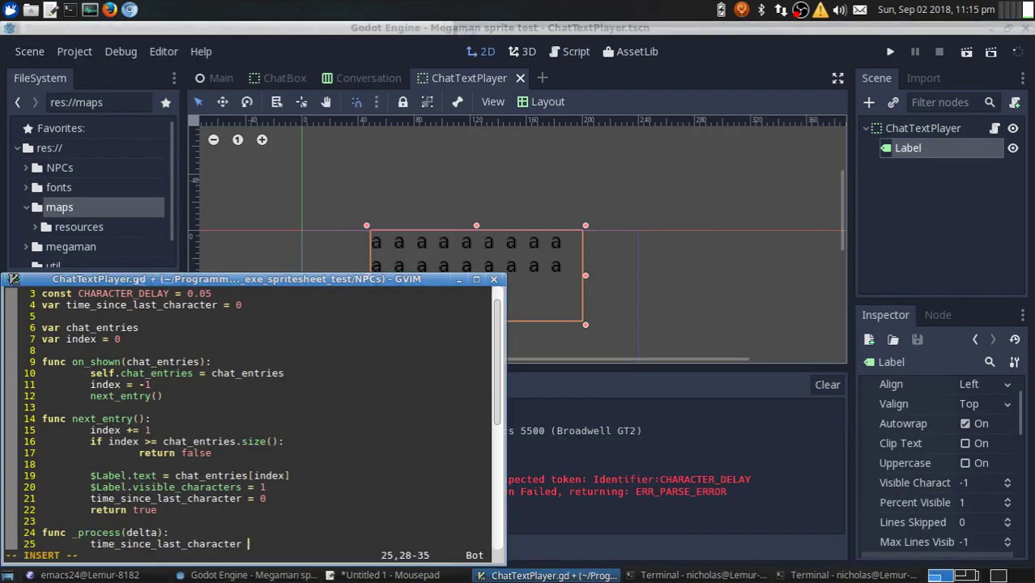
{"action": "type", "text": "+= delta"}
{"action": "key", "text": "Return"}
{"action": "type", "text": "if"}
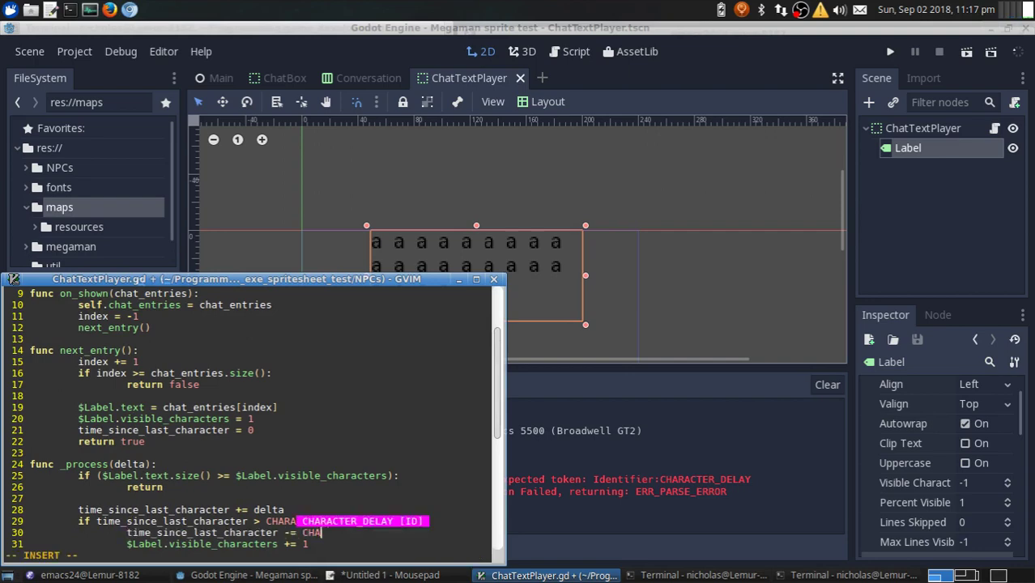
{"action": "left_click", "coordinate": [520, 244]}
{"action": "key", "text": "F5"}
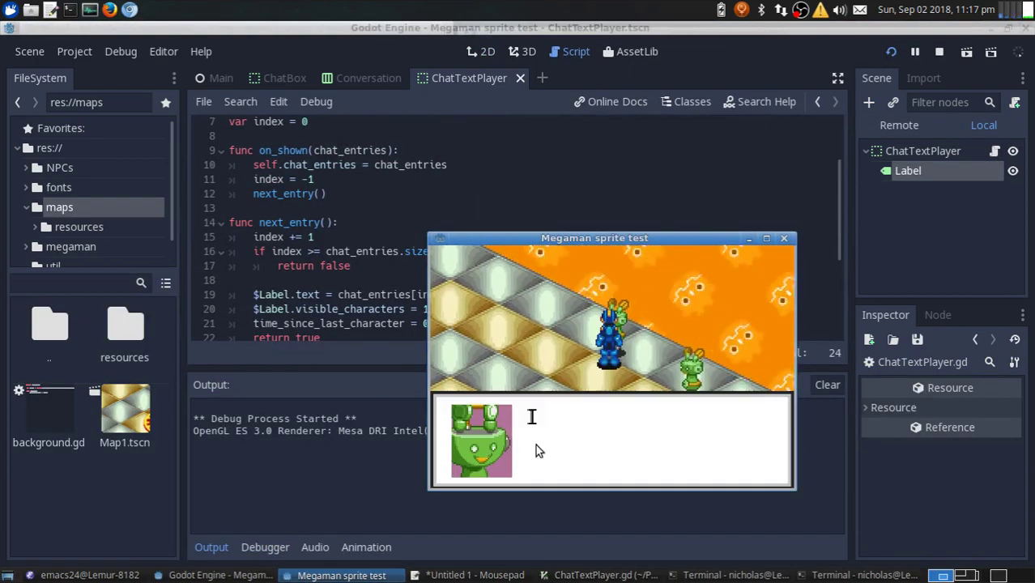
{"action": "key", "text": "Down"}
{"action": "key", "text": "Down"}
{"action": "key", "text": "Down"}
{"action": "key", "text": "End"}
{"action": "key", "text": "Return"}
Add a debug print("blah") and run the game to check its output
{"action": "type", "text": "print("}
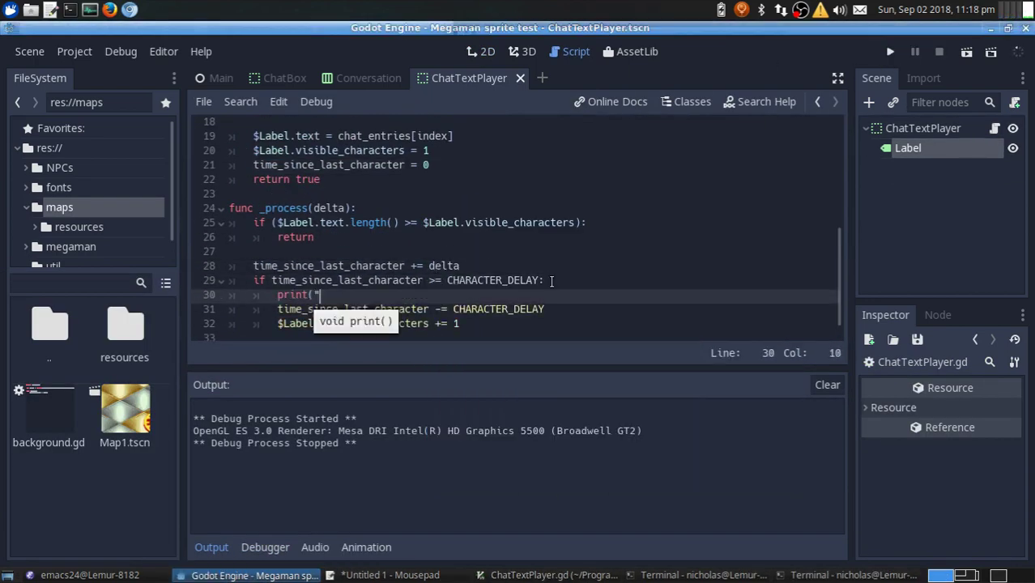
{"action": "type", "text": "\"blah\")"}
{"action": "key", "text": "F5"}
{"action": "key", "text": "F8"}
{"action": "scroll", "coordinate": [405, 330], "scroll_direction": "down", "scroll_amount": 1}
{"action": "scroll", "coordinate": [405, 324], "scroll_direction": "up", "scroll_amount": 2}
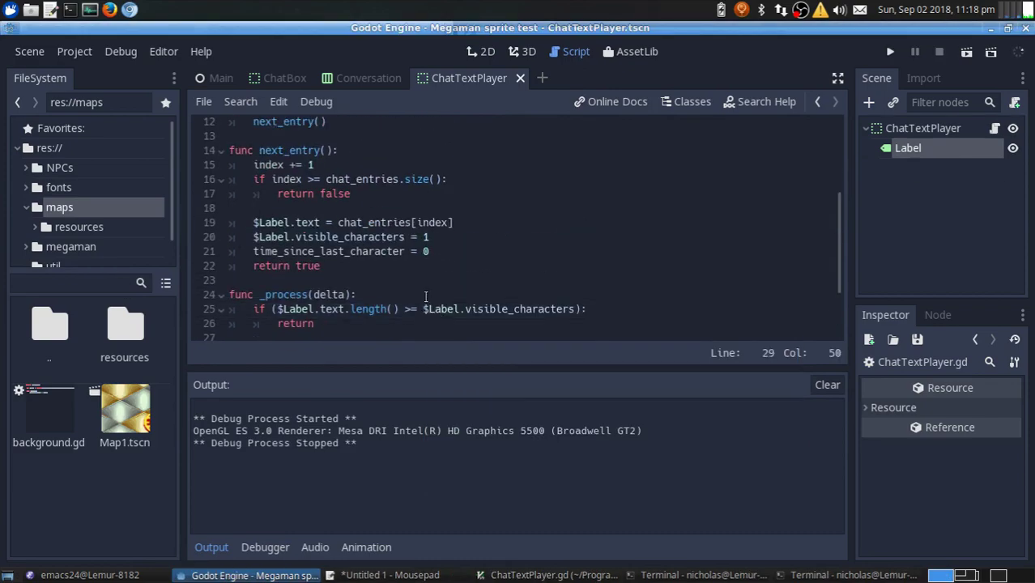
{"action": "scroll", "coordinate": [403, 275], "scroll_direction": "down", "scroll_amount": 1}
Change line 25's early return to test visible_characters >= text.length(), then test-run the game
{"action": "left_click", "coordinate": [404, 265]}
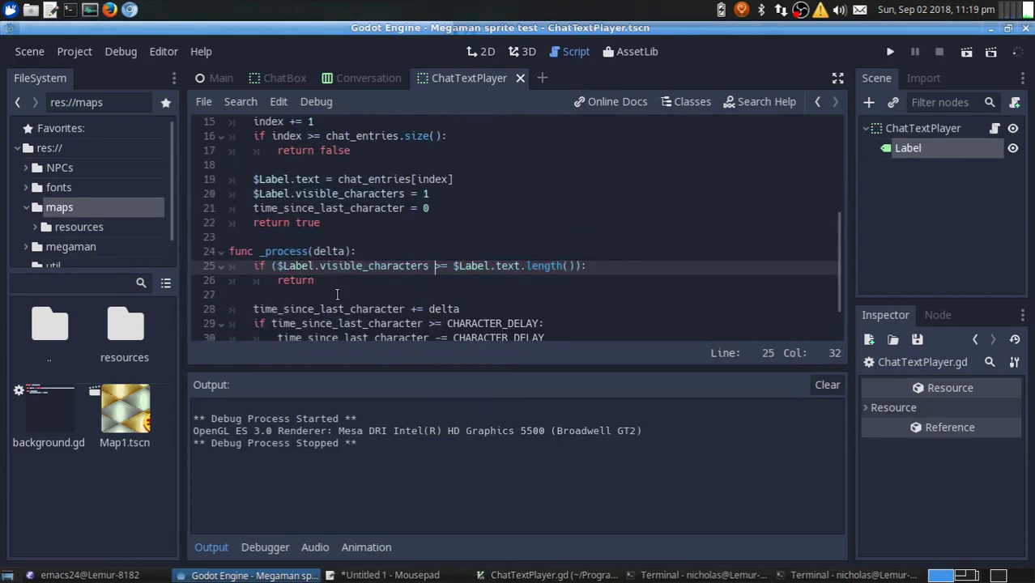
{"action": "scroll", "coordinate": [337, 294], "scroll_direction": "down", "scroll_amount": 1}
{"action": "key", "text": "F5"}
{"action": "key", "text": "F8"}
Stage NPCs/ChatTextPlayer.gd and commit the gradual-reveal change in git
{"action": "key", "text": "alt+Tab"}
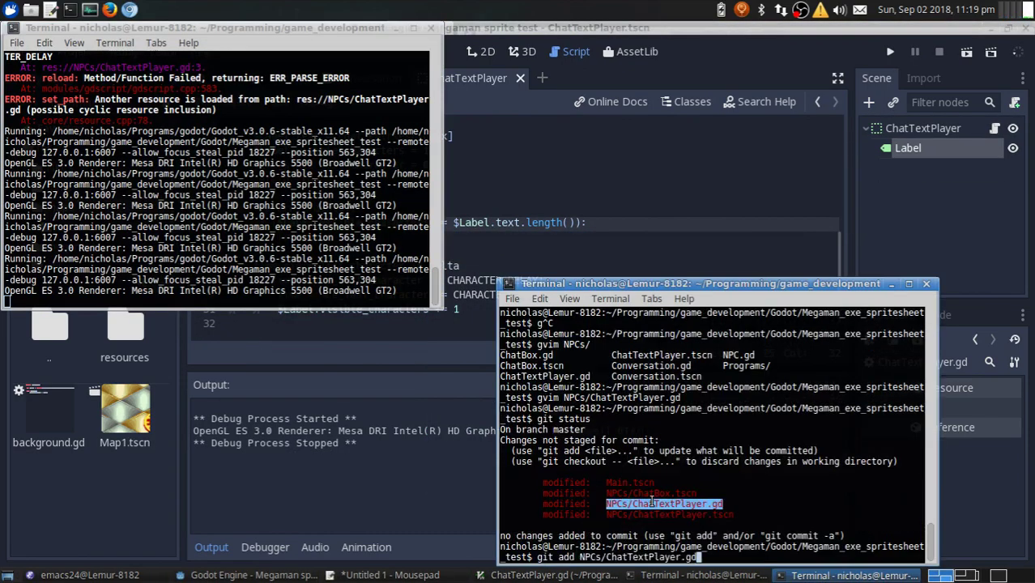
{"action": "key", "text": "Return"}
{"action": "type", "text": "git diff qgit status git commit -m \"C"}
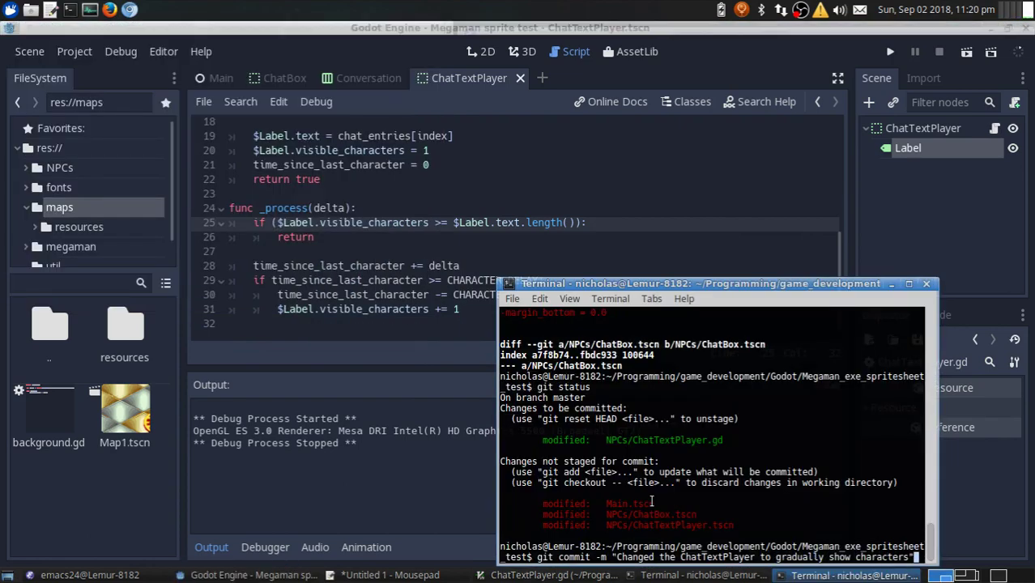
{"action": "key", "text": "Return"}
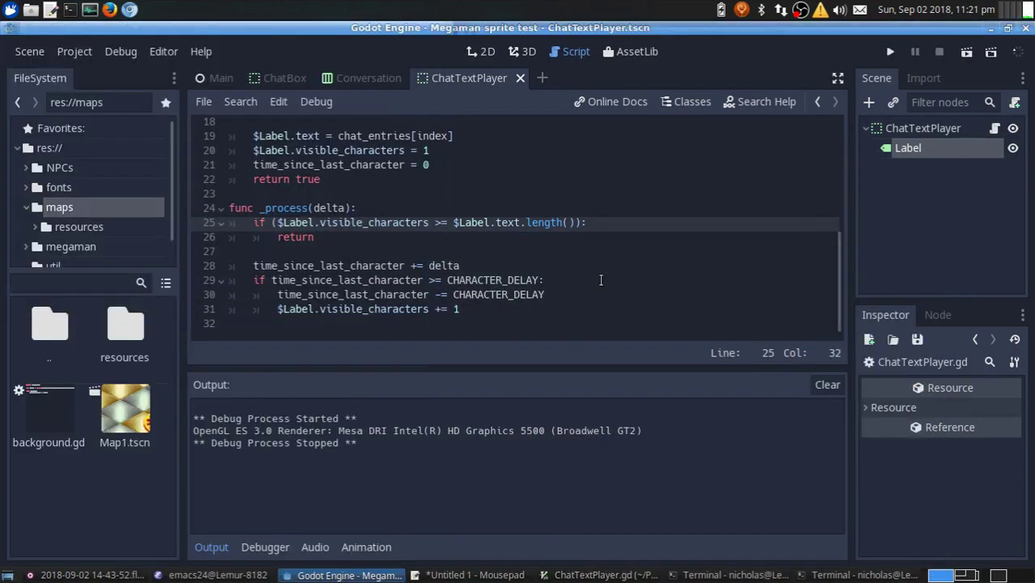
Add an _on_all_text_visible() function stub with pass in GVim and save
{"action": "scroll", "coordinate": [590, 289], "scroll_direction": "up", "scroll_amount": 3}
{"action": "scroll", "coordinate": [590, 288], "scroll_direction": "down", "scroll_amount": 3}
{"action": "key", "text": "alt+Tab"}
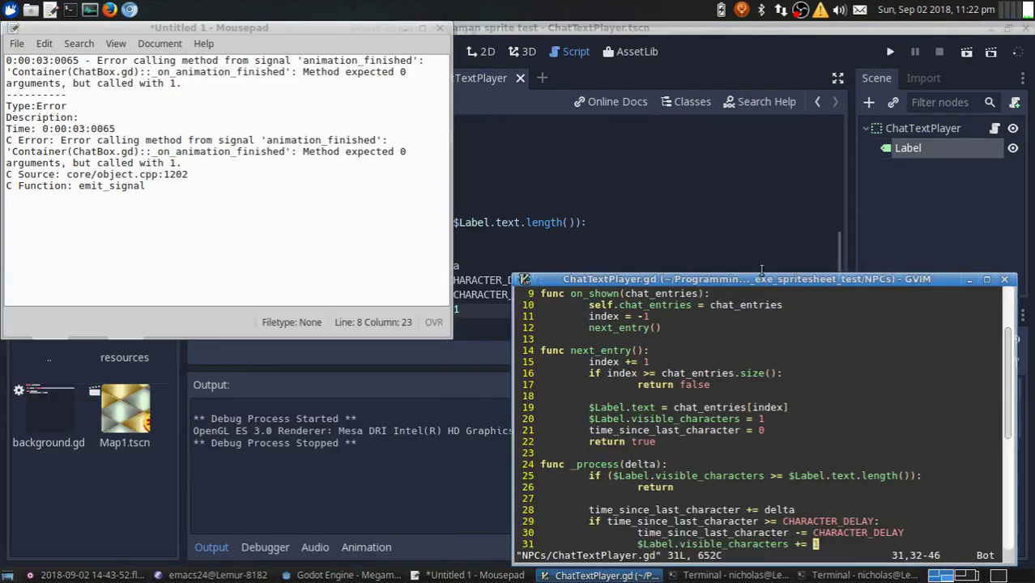
{"action": "type", "text": "ofu_text_visible():"}
{"action": "key", "text": "Return"}
{"action": "type", "text": "pass"}
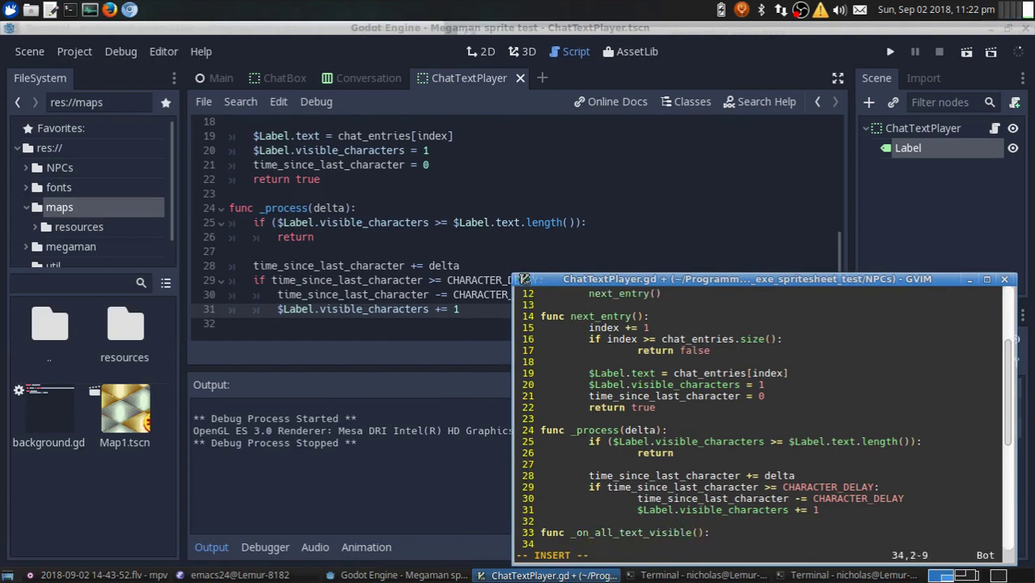
{"action": "key", "text": "Escape"}
{"action": "type", "text": ":w"}
{"action": "key", "text": "Return"}
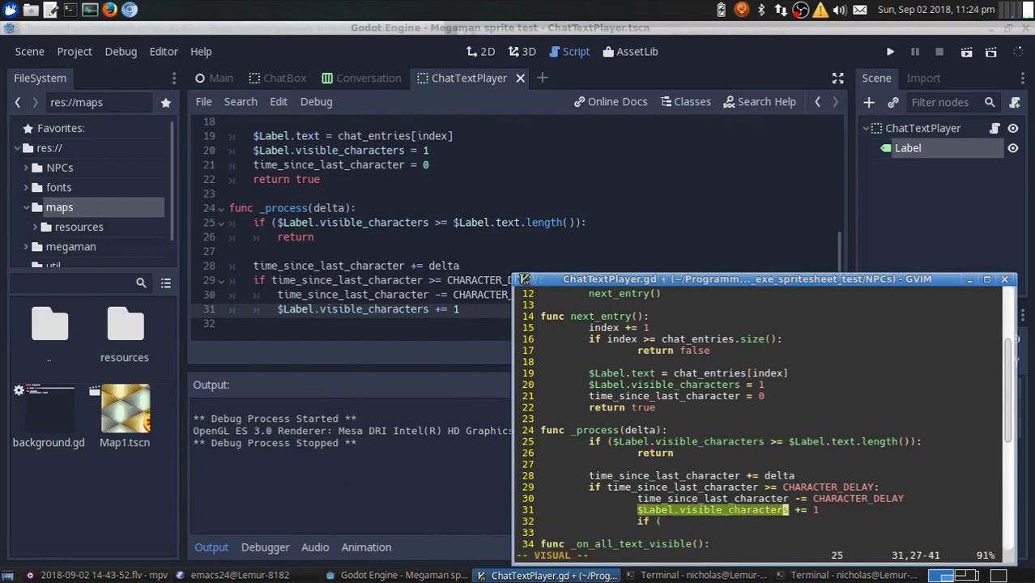
Fill the _on_all_text_visible handler with a print("all text visible") call
{"action": "type", "text": "_on_all_text_visible()"}
{"action": "key", "text": "Down"}
{"action": "type", "text": "prin"}
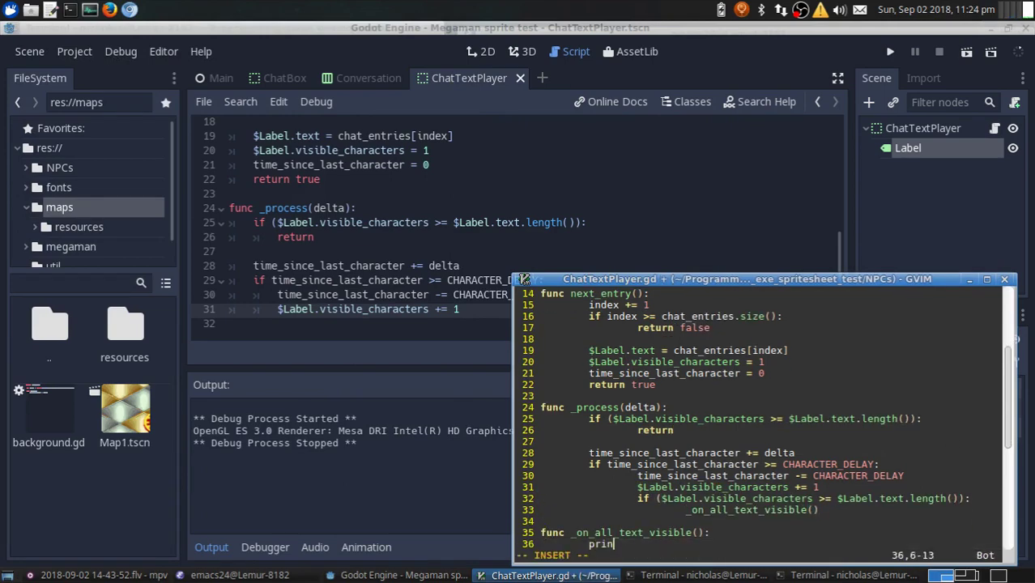
{"action": "left_click", "coordinate": [677, 520]}
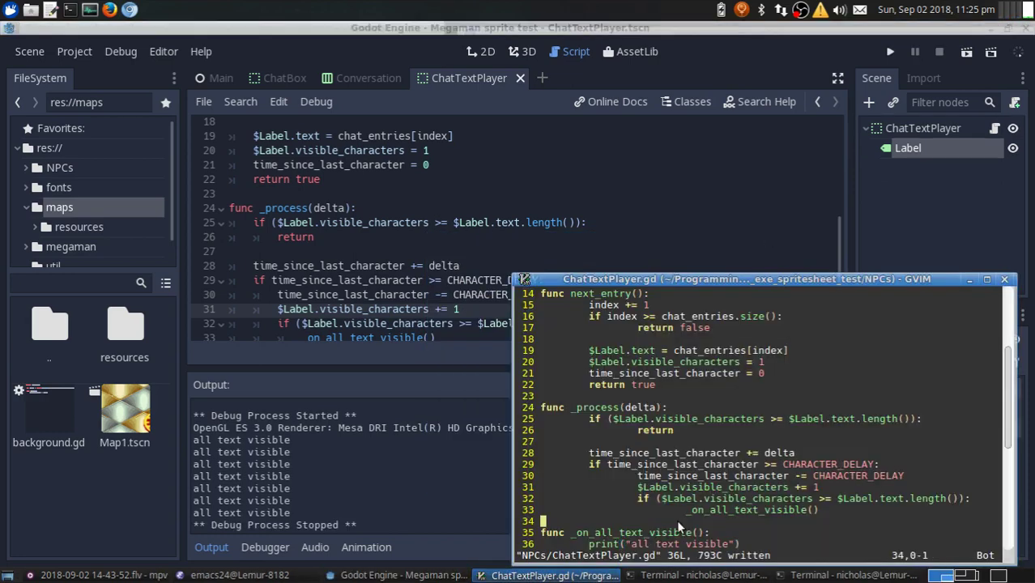
Add an _is_all_text_visible() helper, use it in _process and next_entry, save, and test-run
{"action": "scroll", "coordinate": [668, 521], "scroll_direction": "down", "scroll_amount": 2}
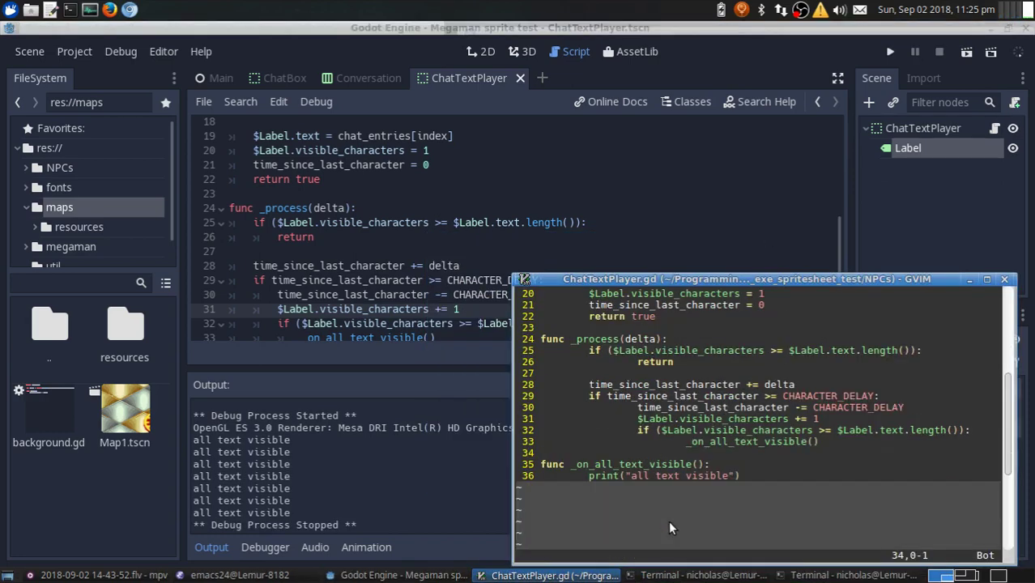
{"action": "scroll", "coordinate": [746, 448], "scroll_direction": "up", "scroll_amount": 3}
{"action": "scroll", "coordinate": [746, 447], "scroll_direction": "down", "scroll_amount": 1}
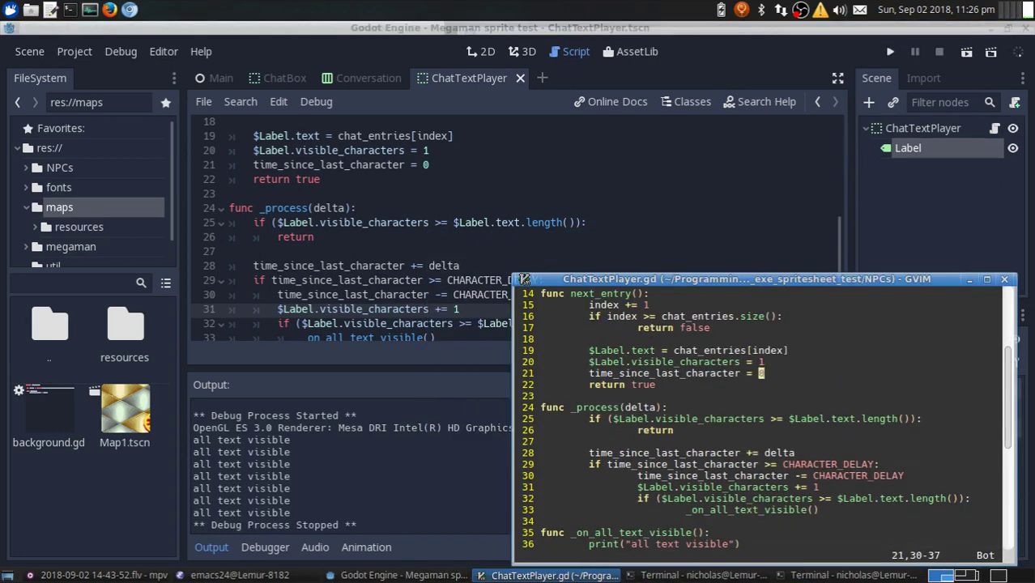
{"action": "key", "text": "o"}
{"action": "key", "text": "Return"}
{"action": "type", "text": "func "}
{"action": "type", "text": "p"}
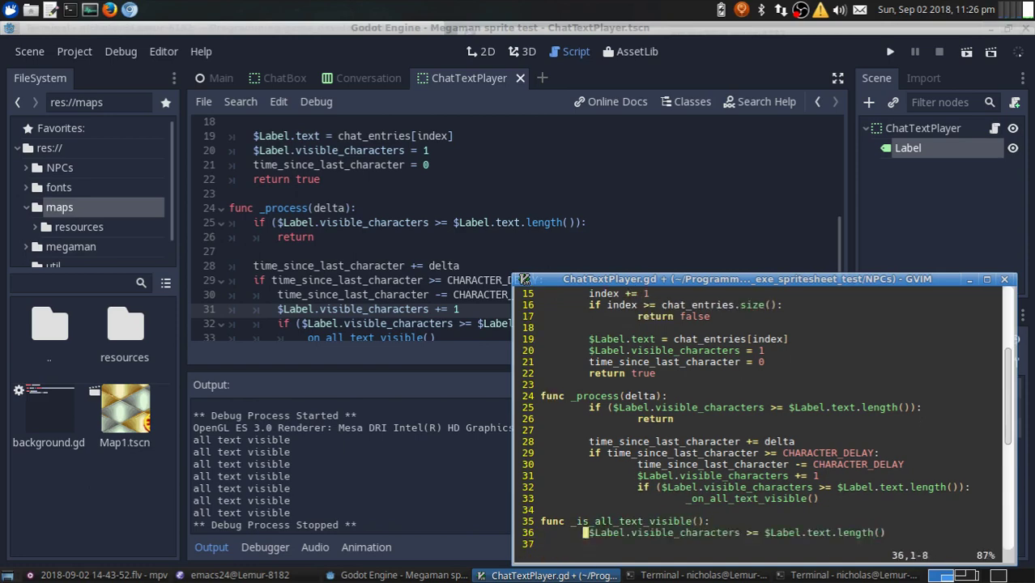
{"action": "type", "text": "VpP"}
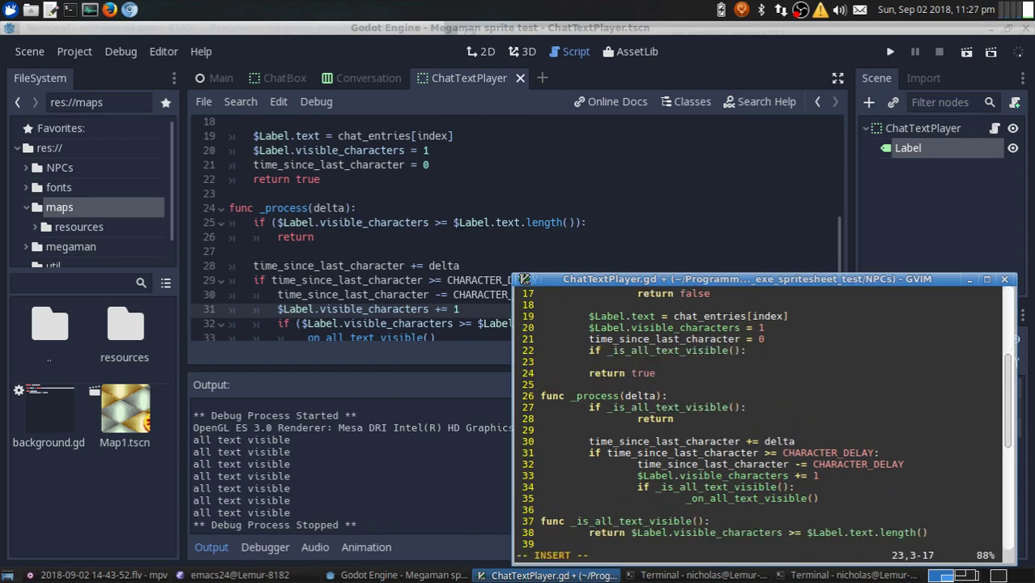
{"action": "key", "text": "Escape"}
{"action": "type", "text": ":w"}
{"action": "key", "text": "Return"}
{"action": "left_click", "coordinate": [286, 223]}
{"action": "key", "text": "F5"}
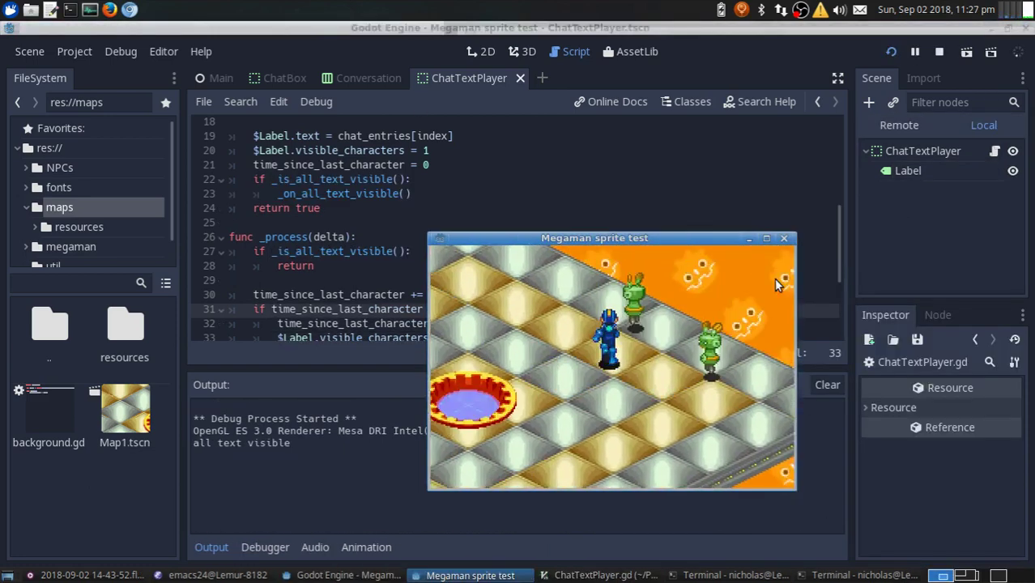
{"action": "key", "text": "F8"}
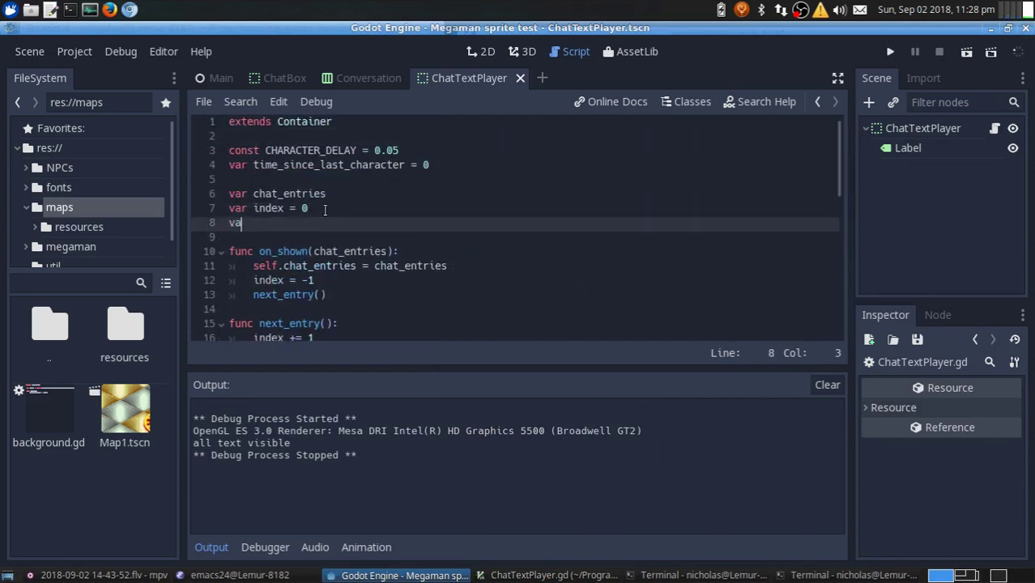
Set shown = true inside on_shown and run the game to test the flag
{"action": "scroll", "coordinate": [284, 274], "scroll_direction": "down", "scroll_amount": 6}
{"action": "scroll", "coordinate": [518, 227], "scroll_direction": "up", "scroll_amount": 5}
{"action": "left_click", "coordinate": [398, 208]}
{"action": "key", "text": "Return"}
{"action": "type", "text": "shown = true"}
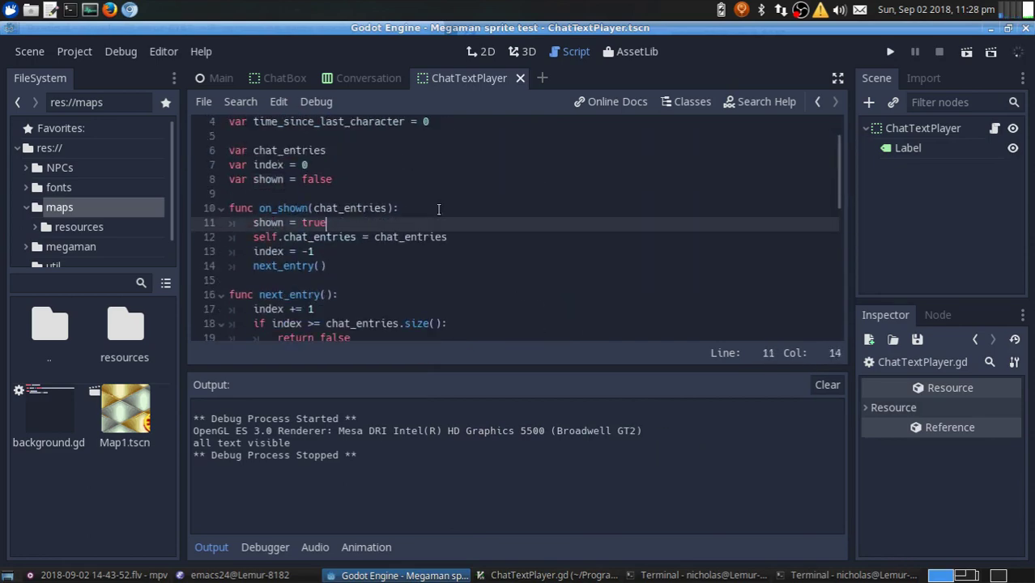
{"action": "key", "text": "F5"}
{"action": "key", "text": "F8"}
Start a git commit in the terminal and review the script diff
{"action": "key", "text": "alt+Tab"}
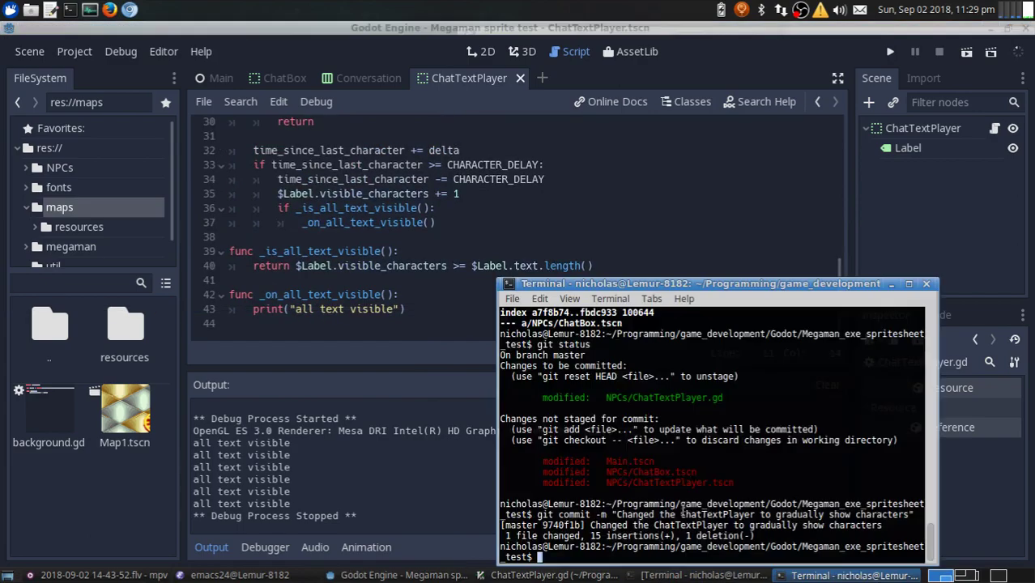
{"action": "type", "text": "git commit"}
{"action": "key", "text": "Return"}
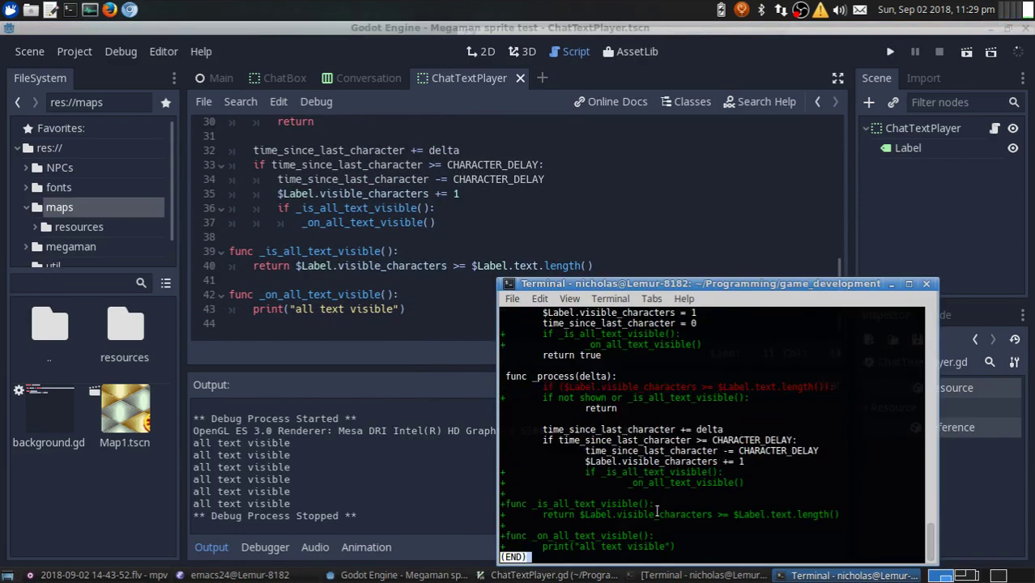
{"action": "key", "text": "alt+Tab"}
{"action": "left_click", "coordinate": [798, 467]}
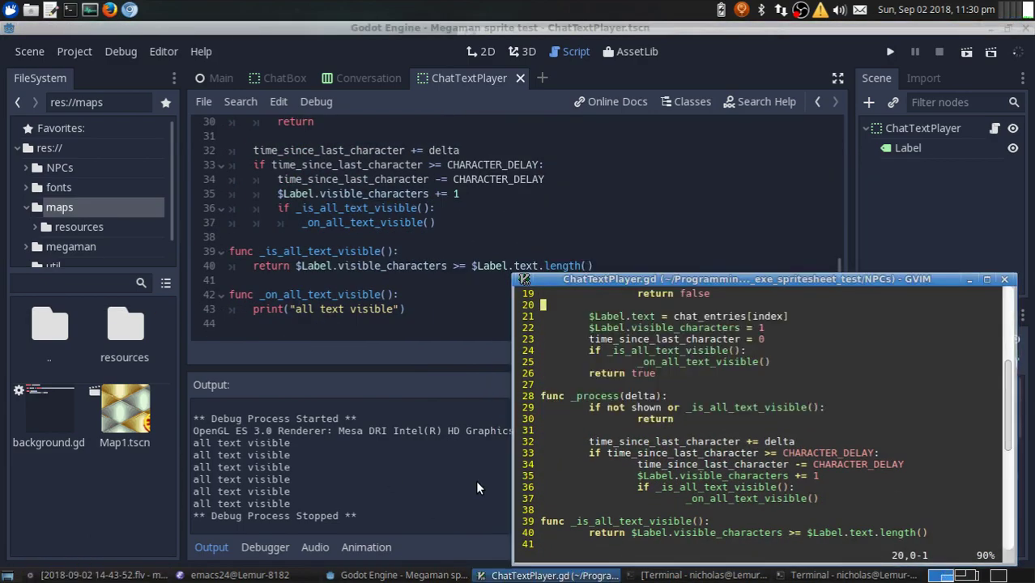
Commit with a message about adding the _is_all_text_visible method to ChatTextPlayer
{"action": "left_click", "coordinate": [476, 480]}
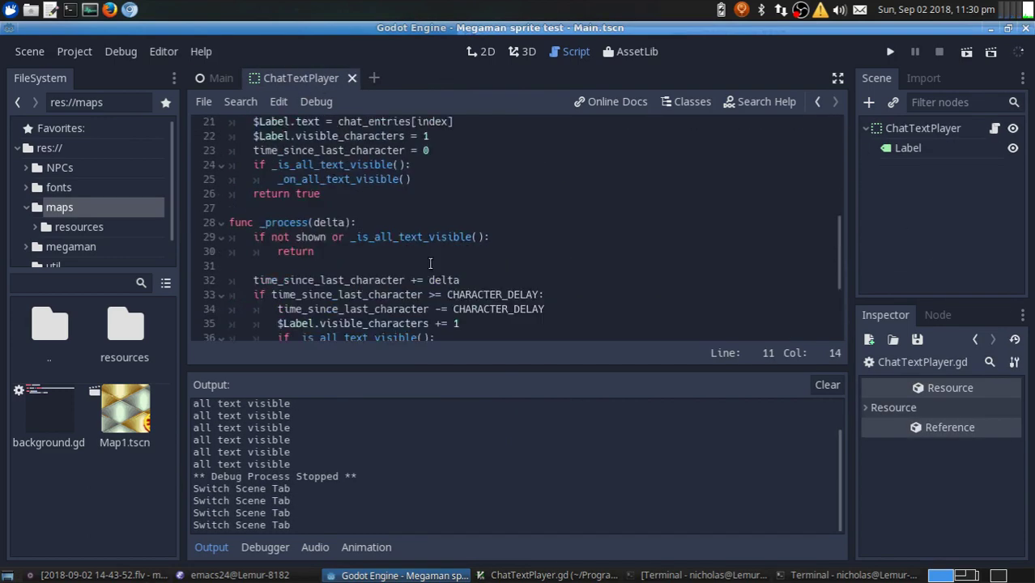
{"action": "scroll", "coordinate": [445, 290], "scroll_direction": "down", "scroll_amount": 2}
{"action": "scroll", "coordinate": [446, 290], "scroll_direction": "down", "scroll_amount": 4}
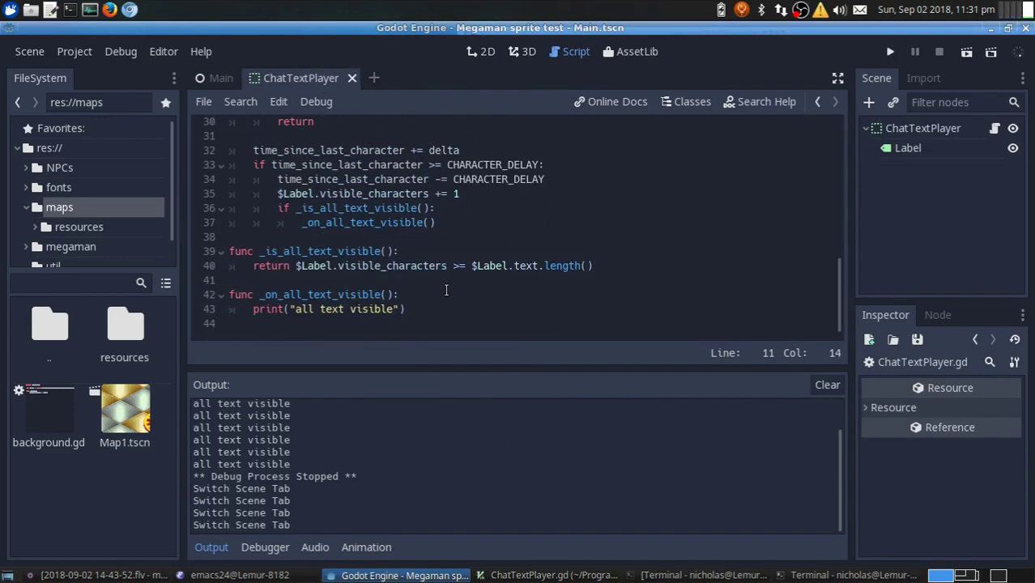
{"action": "scroll", "coordinate": [445, 290], "scroll_direction": "up", "scroll_amount": 10}
{"action": "scroll", "coordinate": [297, 204], "scroll_direction": "down", "scroll_amount": 5}
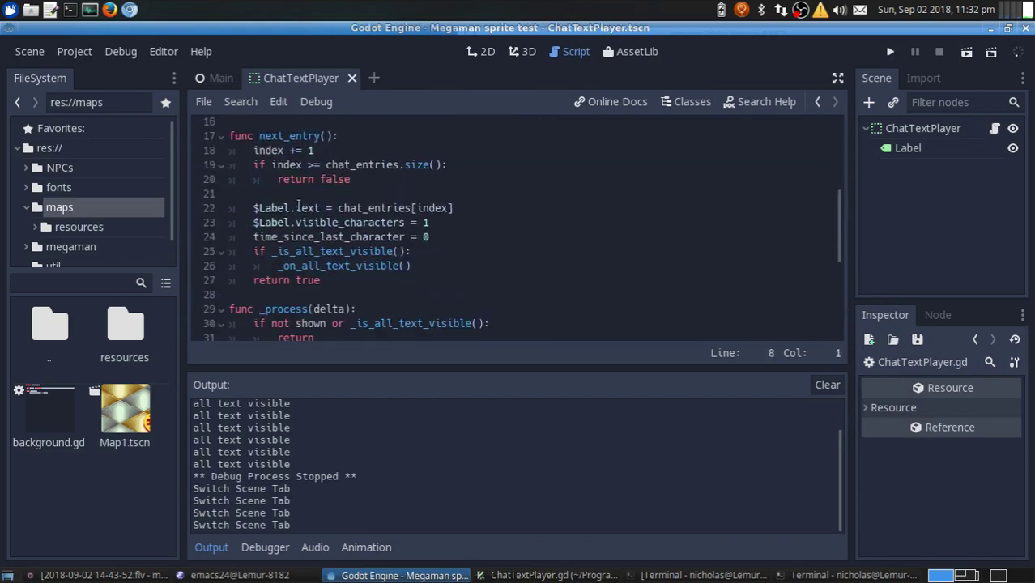
{"action": "scroll", "coordinate": [297, 204], "scroll_direction": "down", "scroll_amount": 5}
{"action": "type", "text": "git commit -m \"Added an _on_all_text"}
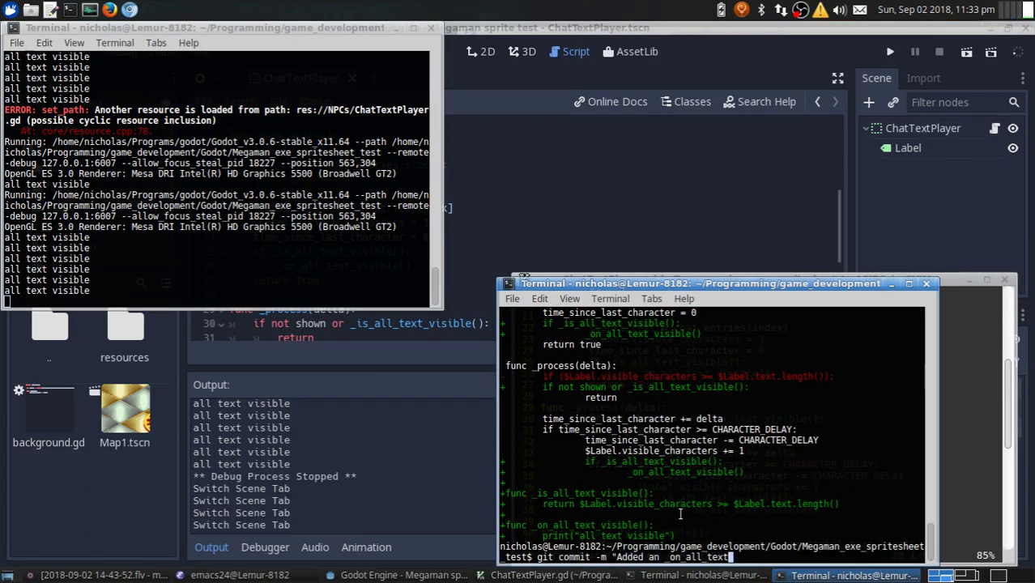
{"action": "type", "text": "_visible method to ChatTextPlayer\""}
{"action": "key", "text": "Return"}
Insert a blank line below extends Container in ChatTextPlayer.gd for a signal declaration
{"action": "key", "text": "alt+Tab"}
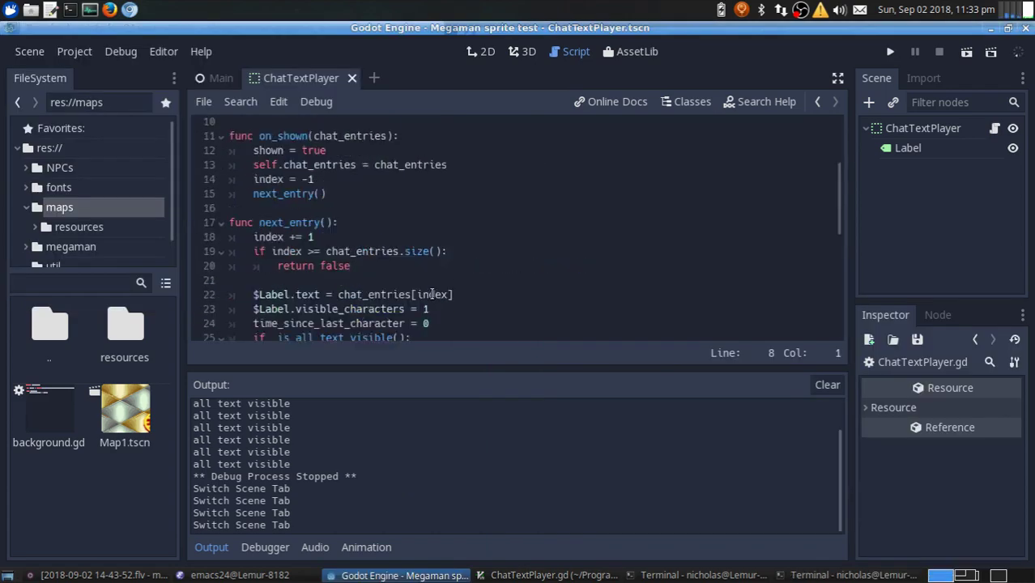
{"action": "scroll", "coordinate": [437, 178], "scroll_direction": "up", "scroll_amount": 5}
{"action": "left_click", "coordinate": [438, 145]}
{"action": "key", "text": "Home"}
{"action": "key", "text": "Return"}
{"action": "key", "text": "Return"}
Declare the all_text_visible signal in ChatTextPlayer.gd and open the ChatBox scene from NPCs
{"action": "key", "text": "Up"}
{"action": "key", "text": "Up"}
{"action": "type", "text": "signal"}
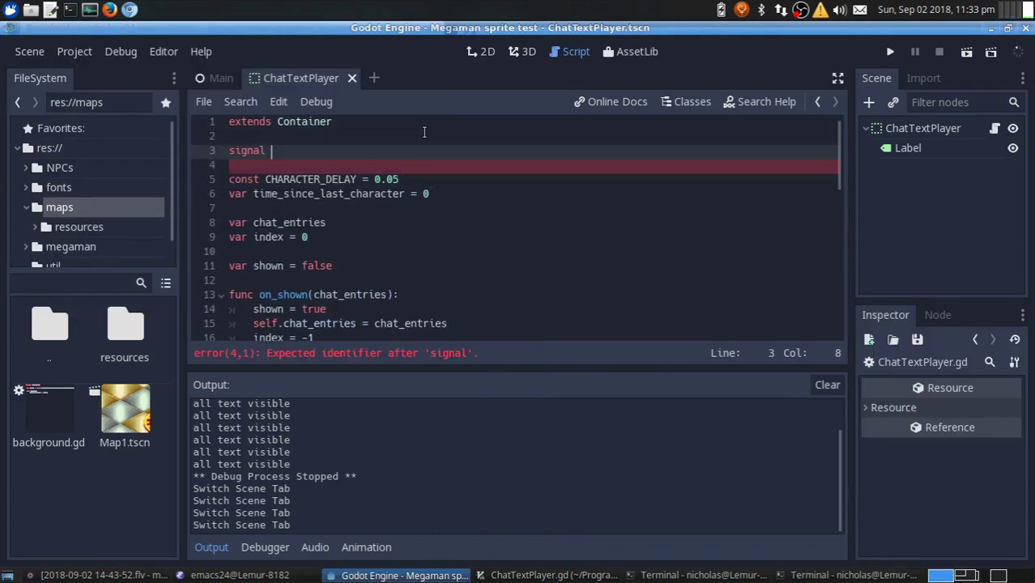
{"action": "type", "text": " on_"}
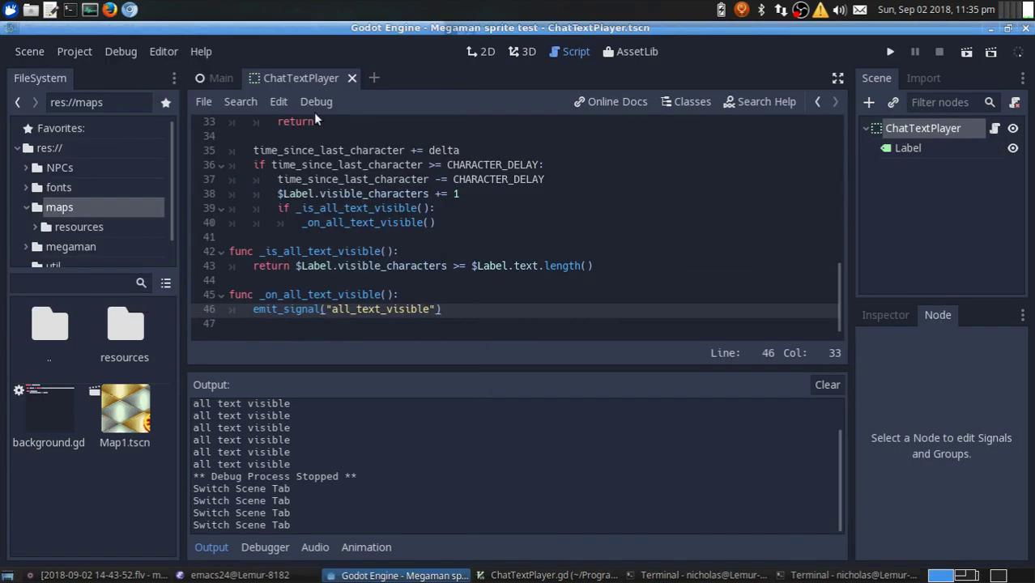
{"action": "double_click", "coordinate": [43, 416]}
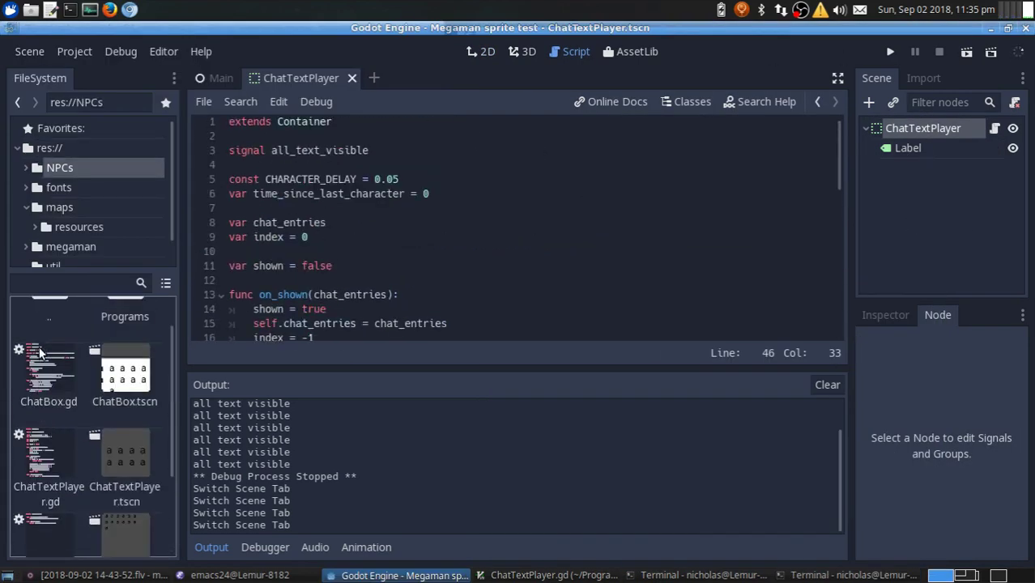
{"action": "double_click", "coordinate": [127, 434]}
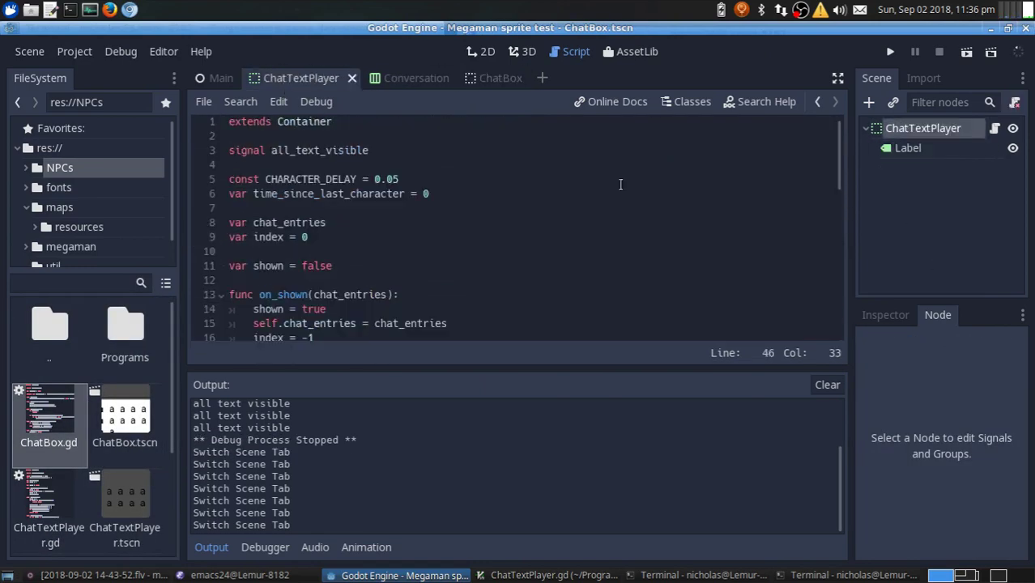
In ChatBox.gd, connect ChatTextPlayer's all_text_visible signal to a ChatBox handler
{"action": "key", "text": "BackSpace"}
{"action": "type", "text": "conversatio"}
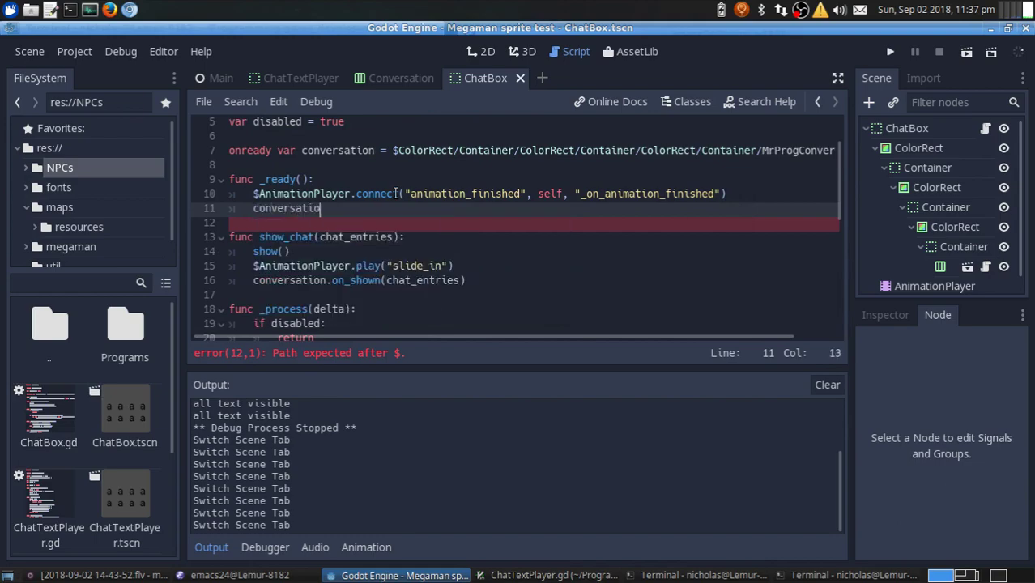
{"action": "type", "text": "n.get_node(\"ChatTextPlayer\").connect(\"all_text_visible\", self,"}
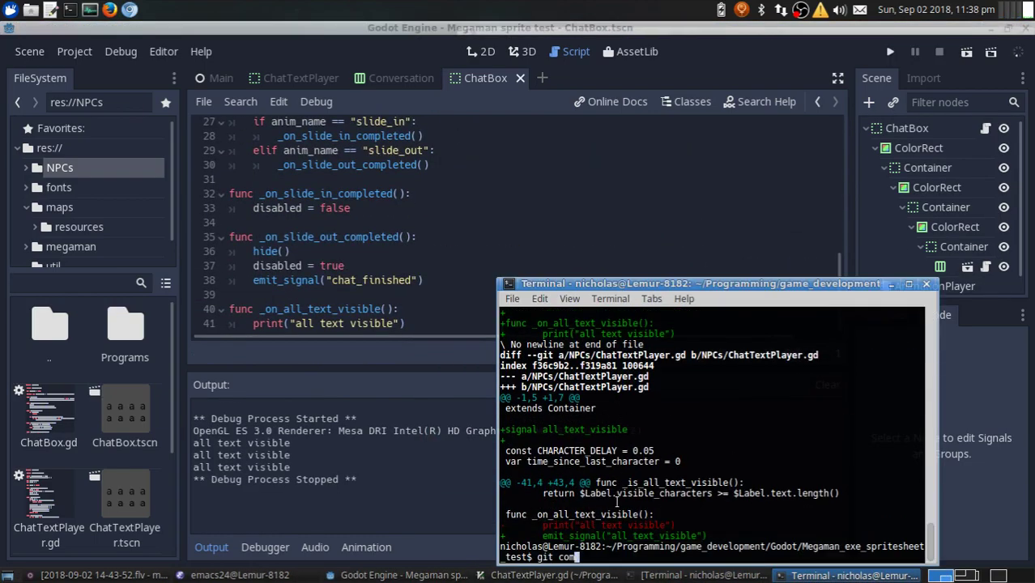
{"action": "left_click", "coordinate": [400, 423]}
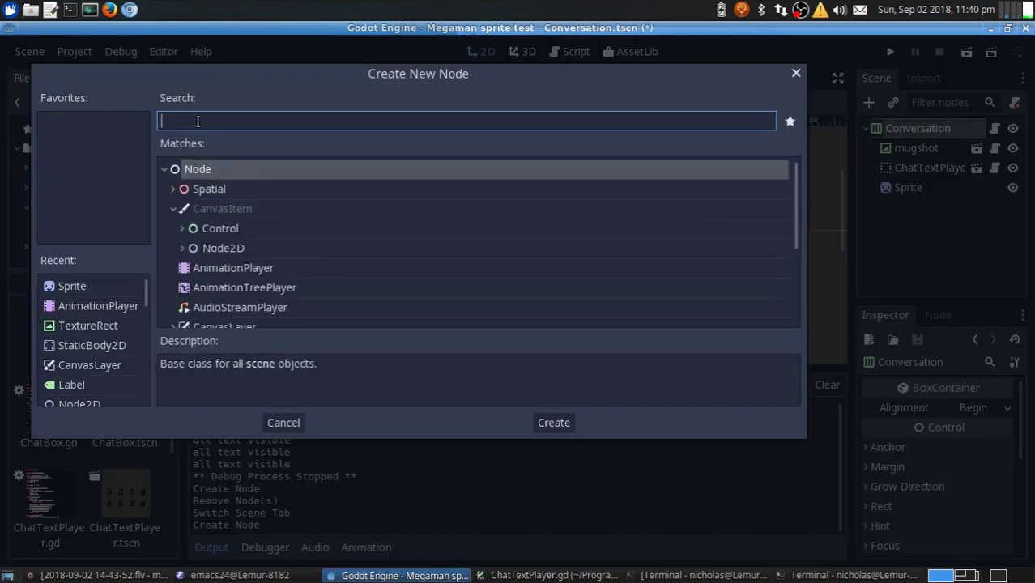
Add a Polygon2D child node under the Conversation node
{"action": "scroll", "coordinate": [185, 216], "scroll_direction": "down", "scroll_amount": 5}
{"action": "left_click", "coordinate": [235, 218]}
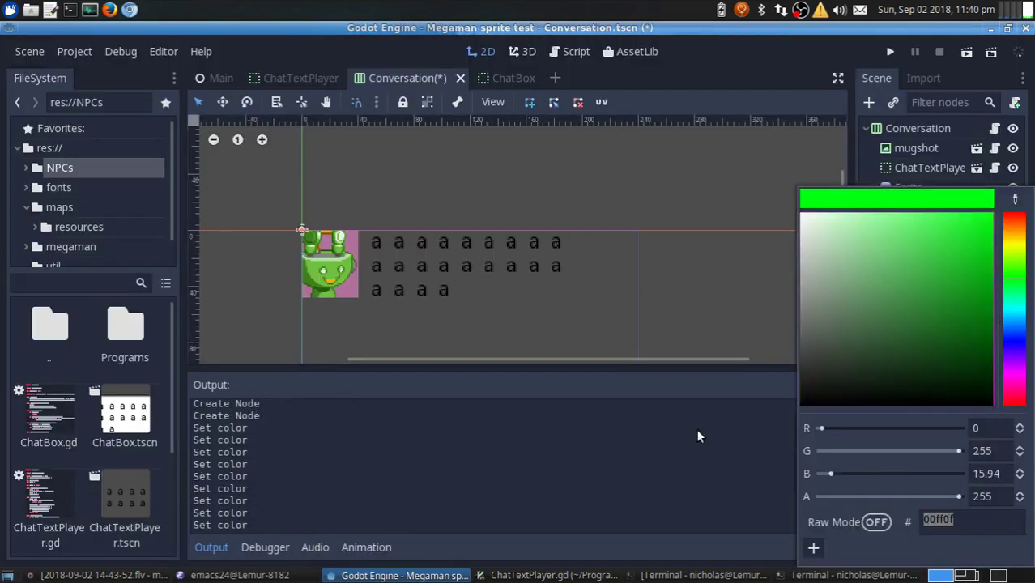
{"action": "left_click", "coordinate": [363, 275]}
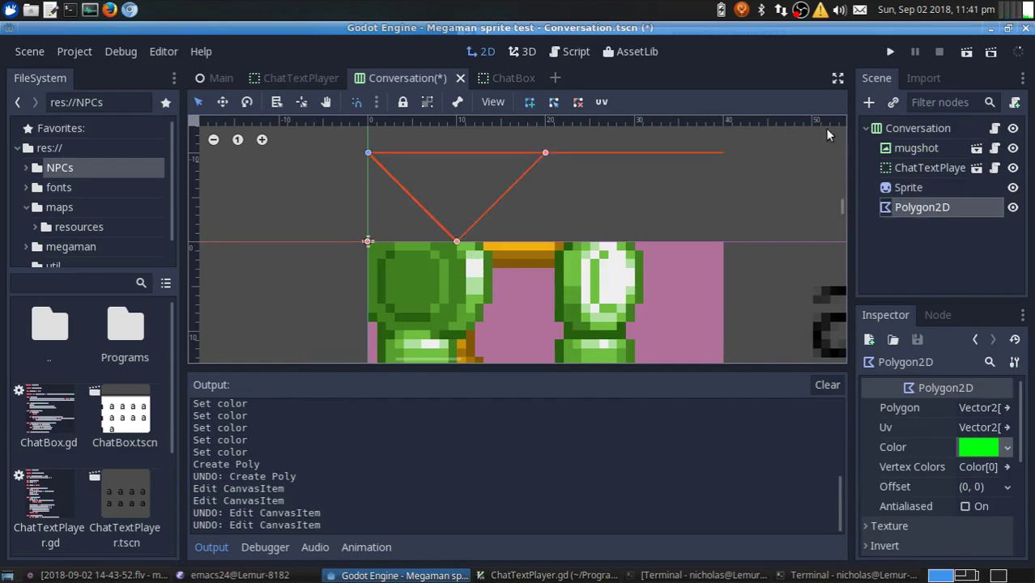
{"action": "right_click", "coordinate": [917, 130]}
{"action": "left_click", "coordinate": [907, 176]}
{"action": "left_click", "coordinate": [231, 222]}
{"action": "left_click", "coordinate": [553, 421]}
Colour the polygon green, rename it next_arrow, then save and run the game
{"action": "left_click", "coordinate": [979, 447]}
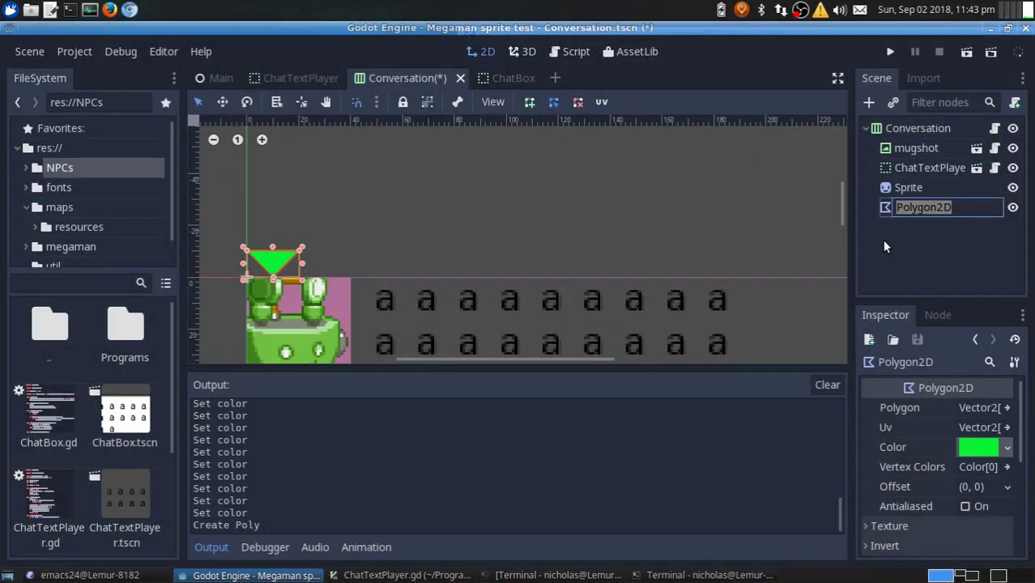
{"action": "type", "text": "next_arrow"}
{"action": "key", "text": "Return"}
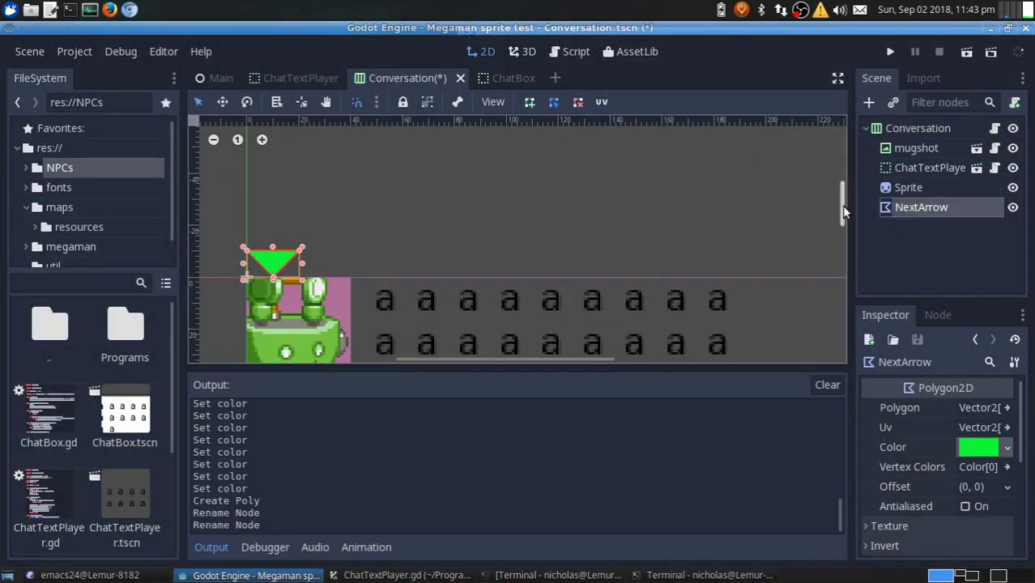
{"action": "key", "text": "F5"}
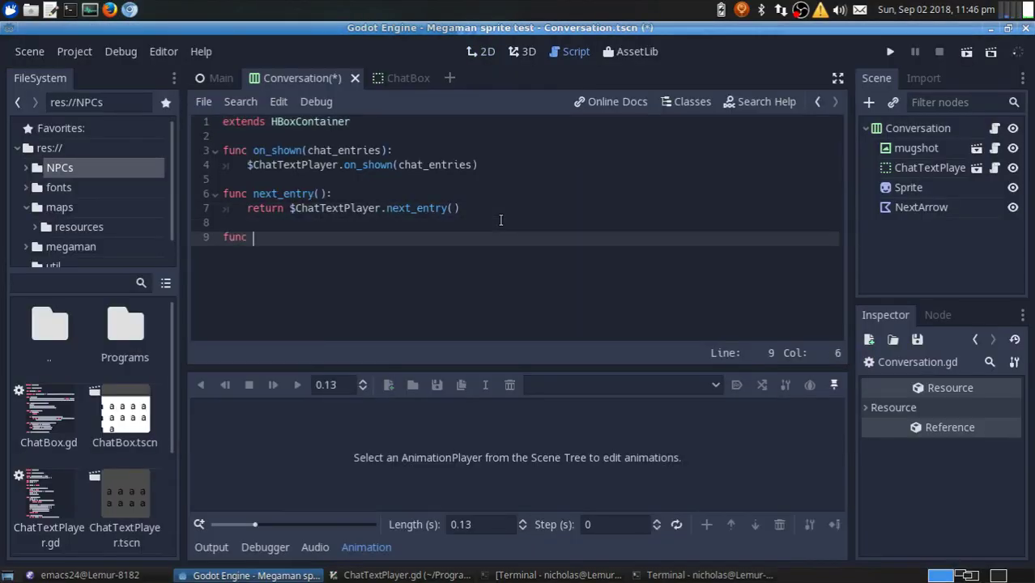
Write a visibility handler whose else branch calls $NextArrow.hide()
{"action": "type", "text": "set"}
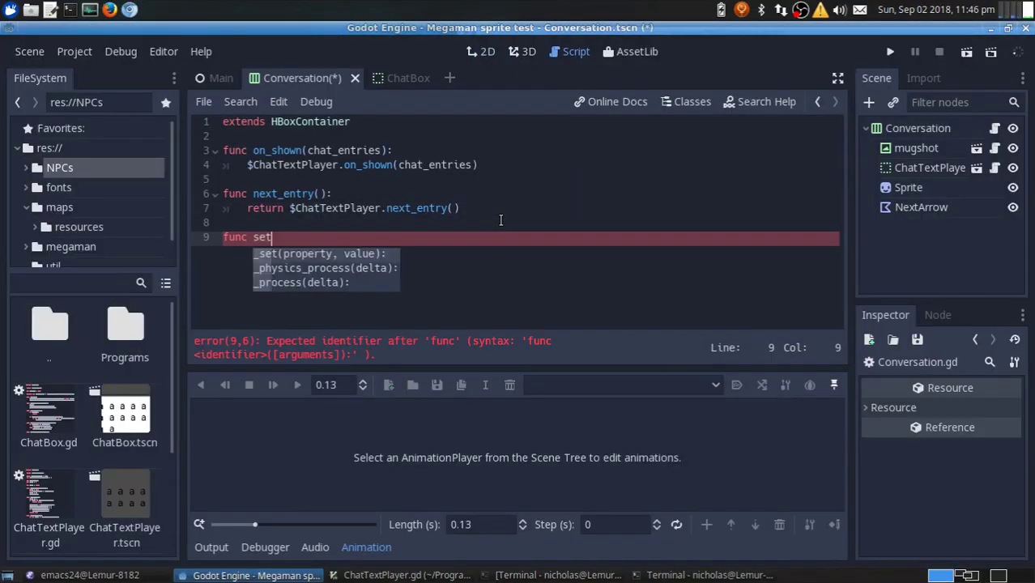
{"action": "type", "text": "e):"}
{"action": "key", "text": "Return"}
{"action": "type", "text": "if visible:"}
{"action": "key", "text": "Return"}
{"action": "key", "text": "Return"}
{"action": "key", "text": "BackSpace"}
{"action": "type", "text": "else:"}
{"action": "key", "text": "Return"}
{"action": "type", "text": "$NextArrow.hide()"}
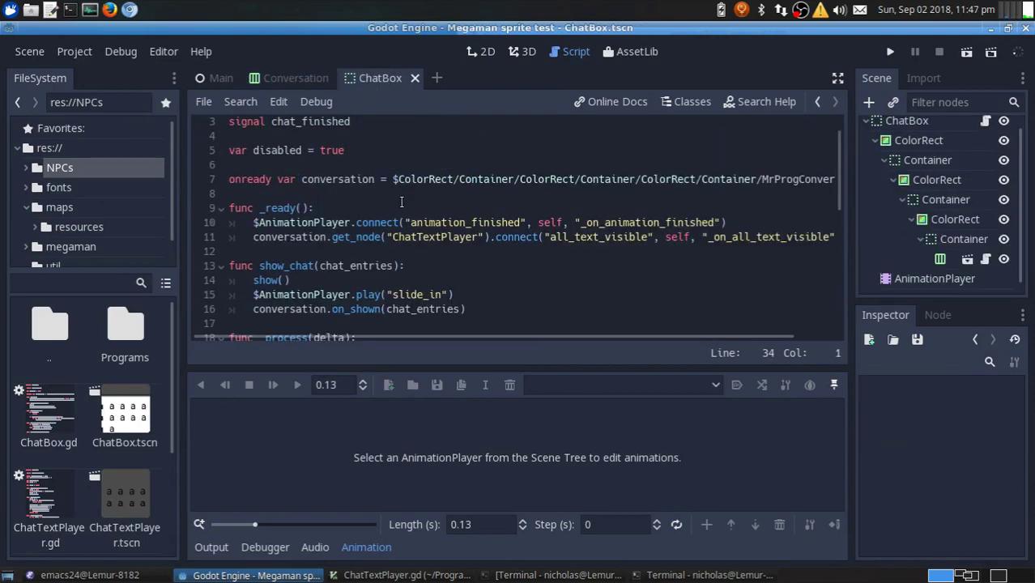
Add $NextArrow.hide() after the on_shown call and at the start of next_entry
{"action": "scroll", "coordinate": [401, 202], "scroll_direction": "down", "scroll_amount": 2}
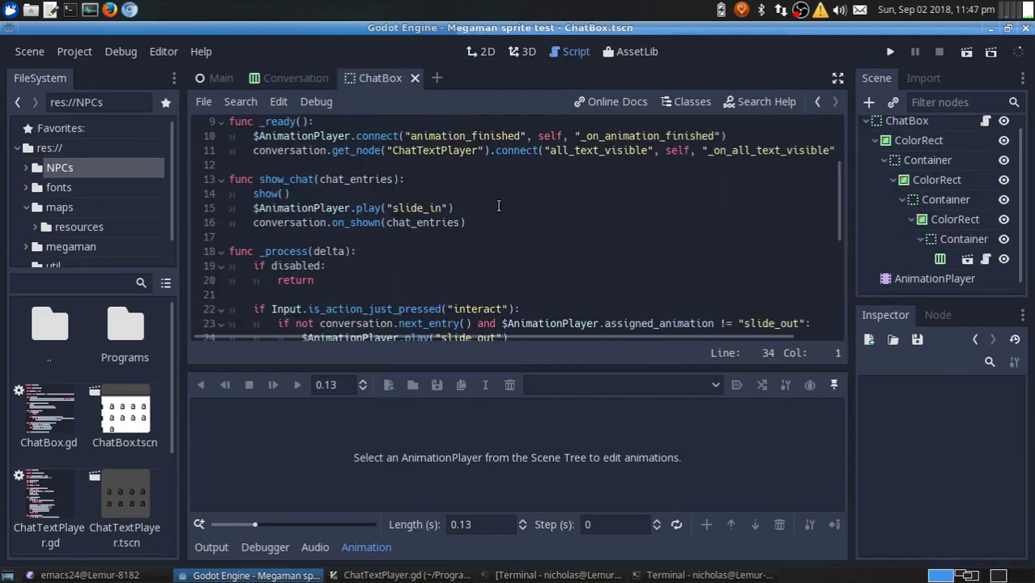
{"action": "left_click", "coordinate": [478, 164]}
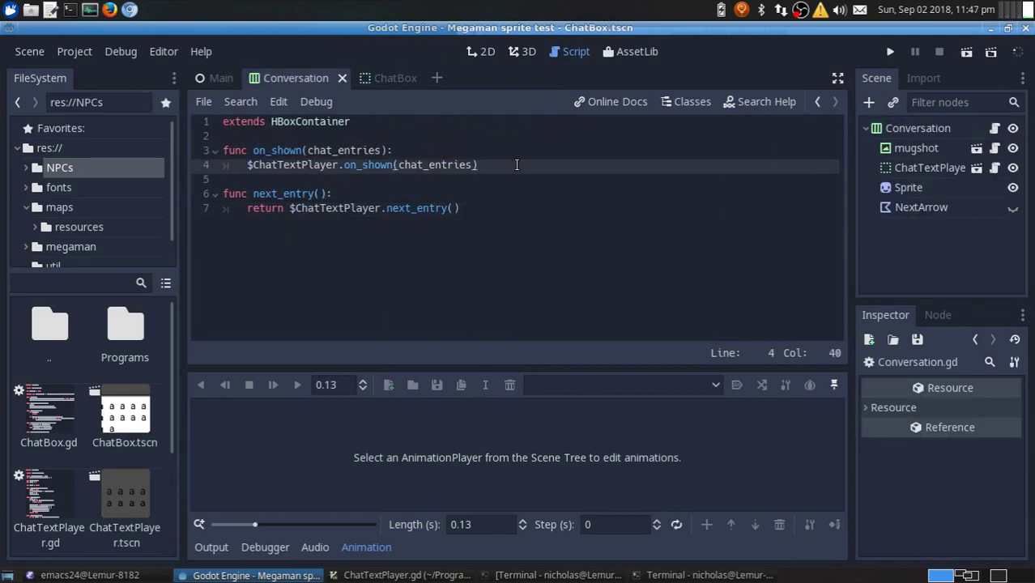
{"action": "key", "text": "Return"}
{"action": "type", "text": "$NextArrow.hide()"}
{"action": "left_click", "coordinate": [332, 208]}
{"action": "key", "text": "Return"}
{"action": "type", "text": "$NextArrow.hide()"}
Add _on_all_text_visible and connect all_text_visible to it in _ready, then save and check git
{"action": "left_click", "coordinate": [561, 286]}
{"action": "key", "text": "Return"}
{"action": "key", "text": "Return"}
{"action": "type", "text": "func _"}
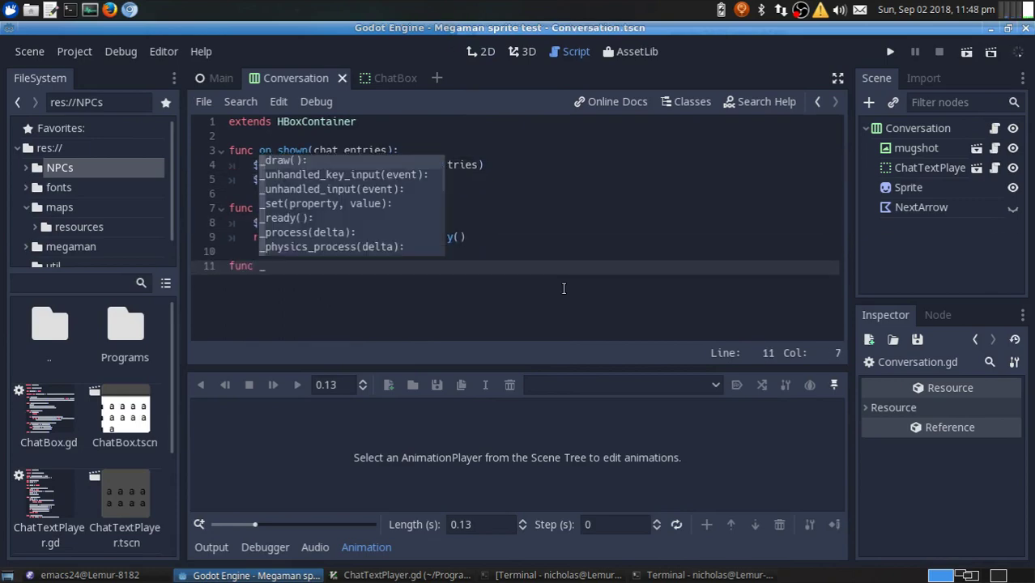
{"action": "type", "text": "on_all_text_visible():"}
{"action": "left_click", "coordinate": [452, 135]}
{"action": "type", "text": "func _read"}
{"action": "key", "text": "Return"}
{"action": "key", "text": "Return"}
{"action": "type", "text": "$Ch"}
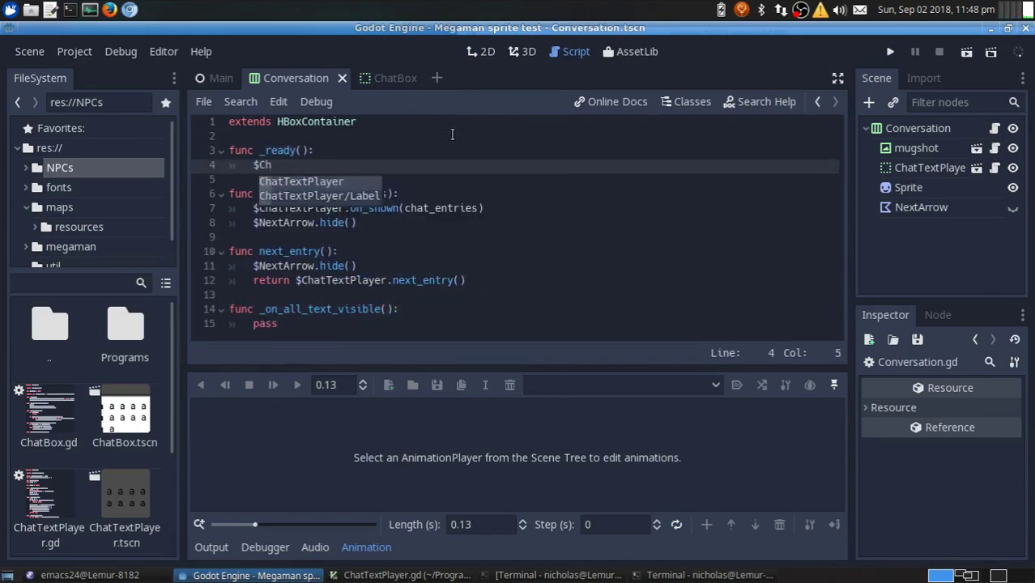
{"action": "type", "text": "atTextPlayer."}
{"action": "type", "text": "connect(\"all_text_visible\", self, "}
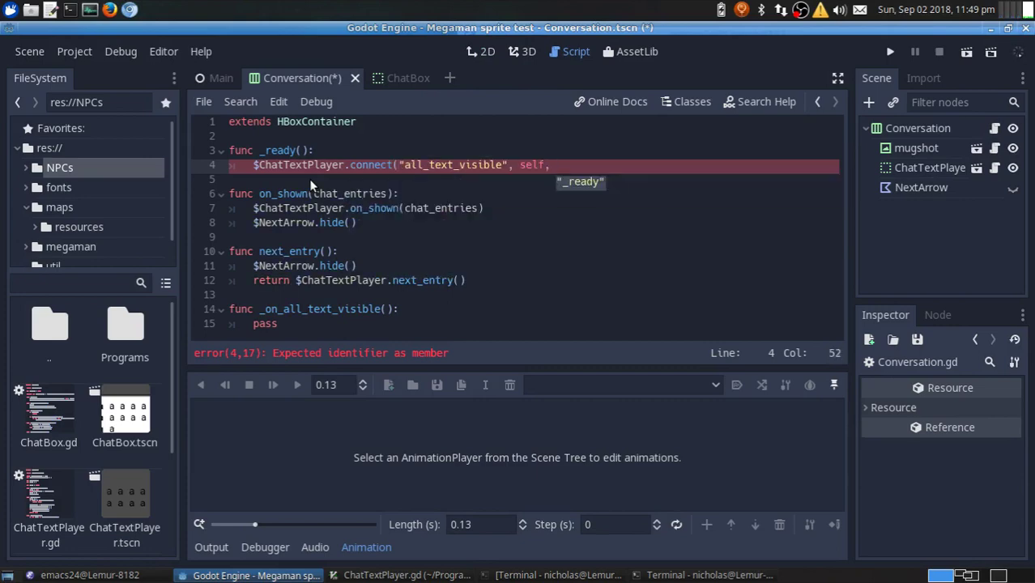
{"action": "type", "text": "\"_on_all_text_visible\")"}
{"action": "left_click", "coordinate": [322, 183]}
{"action": "key", "text": "ctrl+s"}
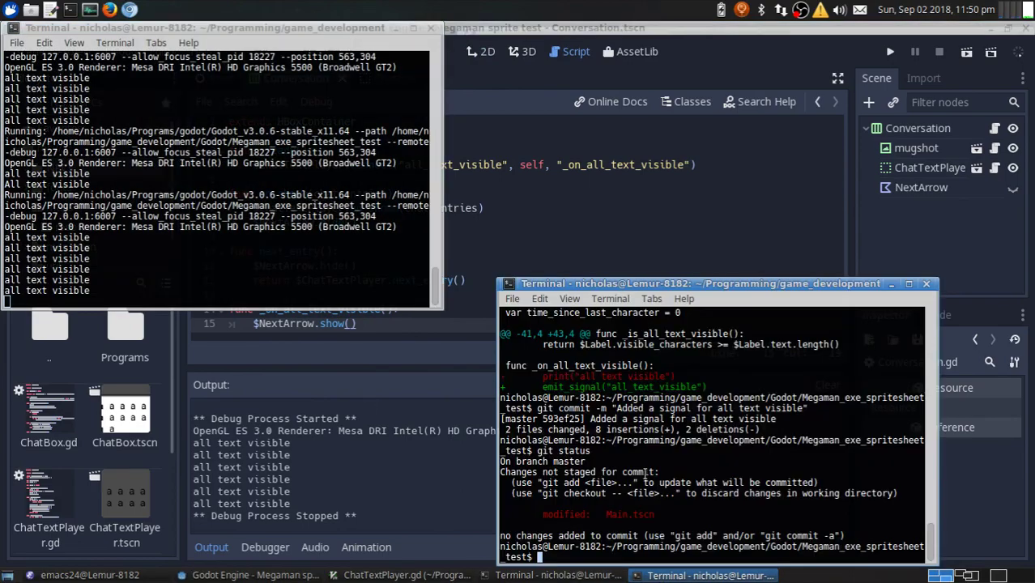
{"action": "type", "text": "git status git diff git st"}
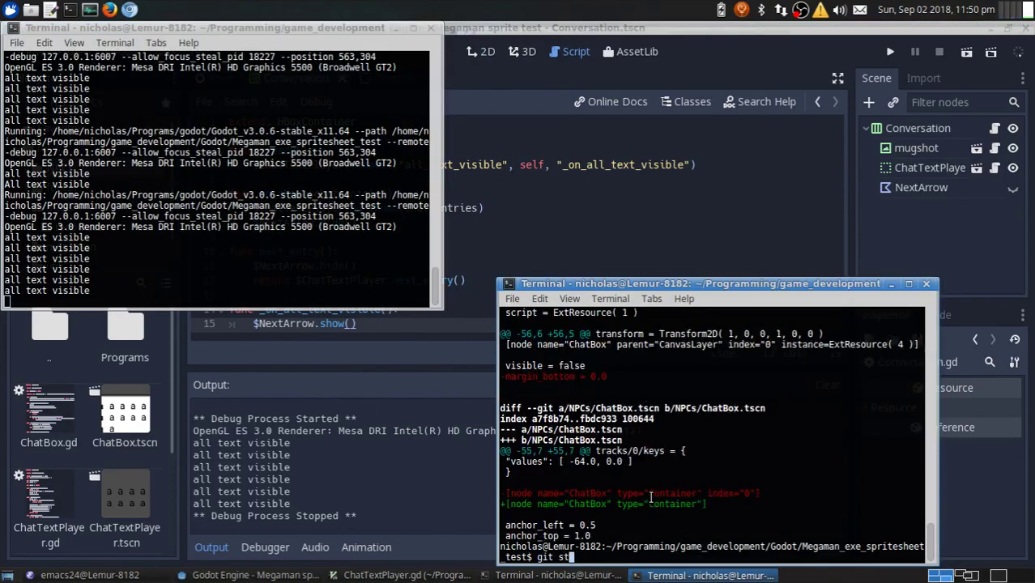
{"action": "type", "text": "rrow to the conversation that is shown when"}
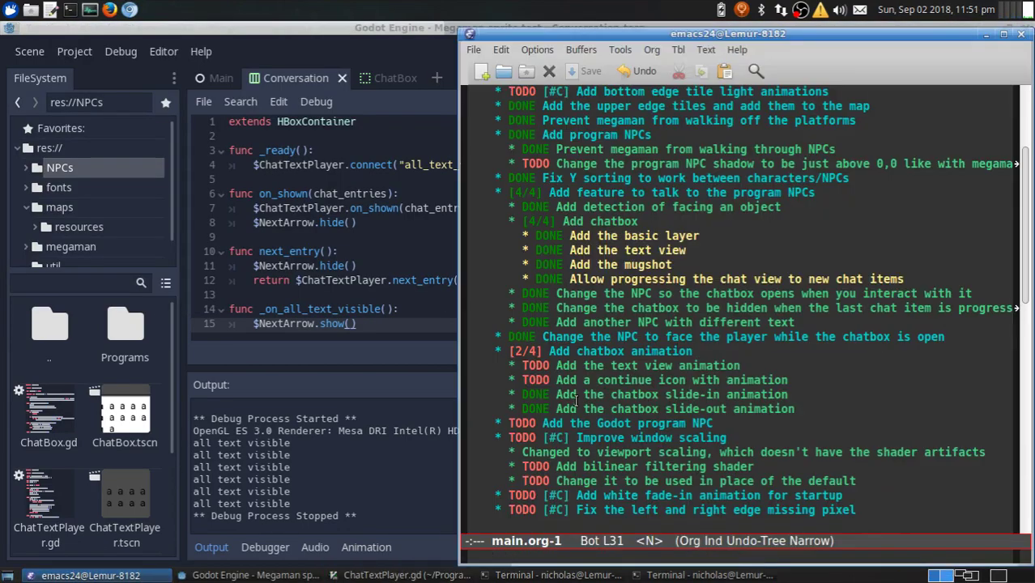
{"action": "type", "text": "DoAdd a continue icon animation"}
Return to the Godot editor's 2D view of the Conversation scene
{"action": "left_click", "coordinate": [450, 482]}
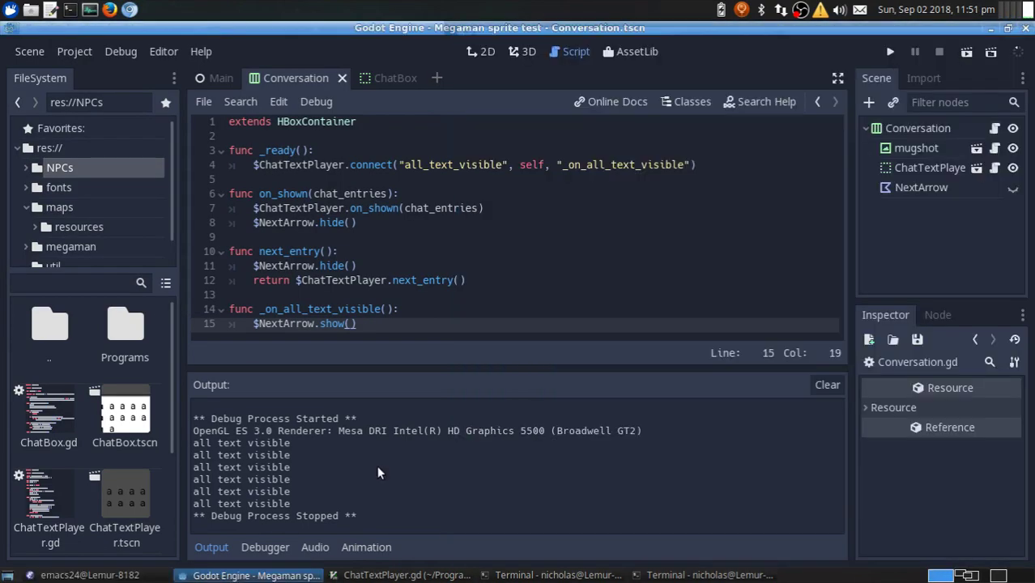
{"action": "left_click", "coordinate": [474, 52]}
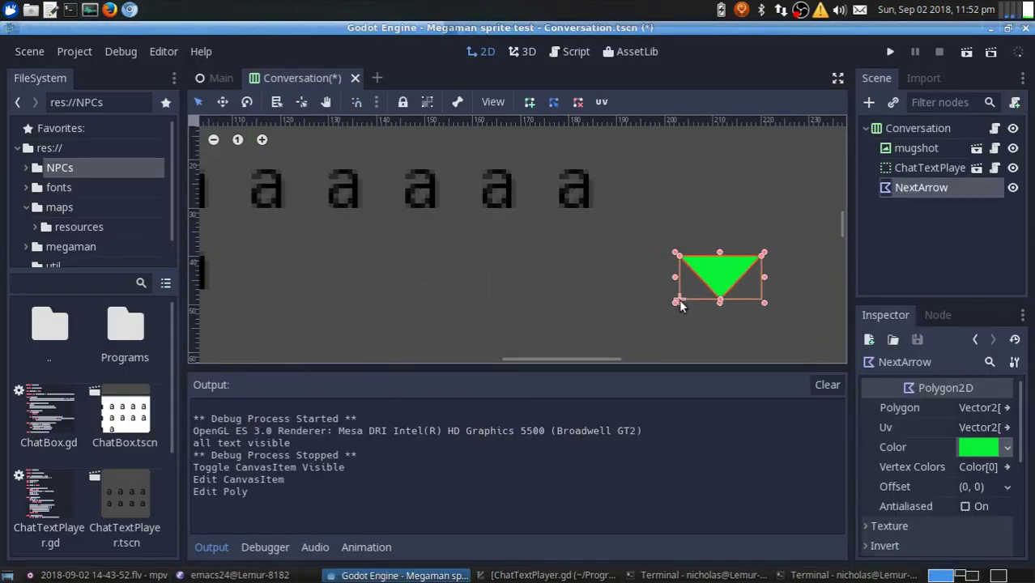
Compare the Conversation and ChatBox scenes, then start committing NextArrow's repositioning in git
{"action": "left_click", "coordinate": [380, 78]}
{"action": "left_click", "coordinate": [296, 77]}
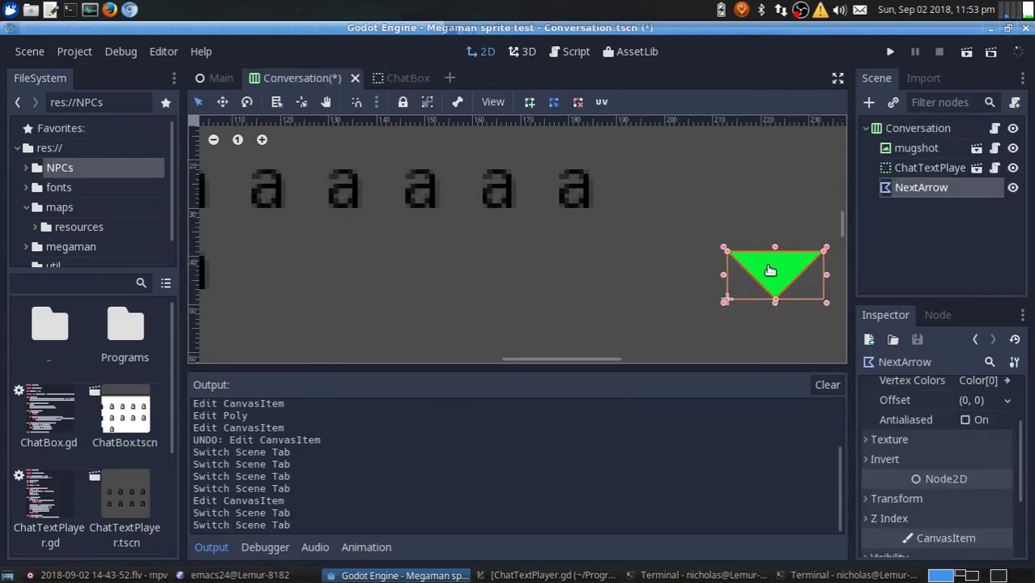
{"action": "left_click", "coordinate": [381, 78]}
{"action": "left_click", "coordinate": [295, 78]}
{"action": "left_click", "coordinate": [381, 78]}
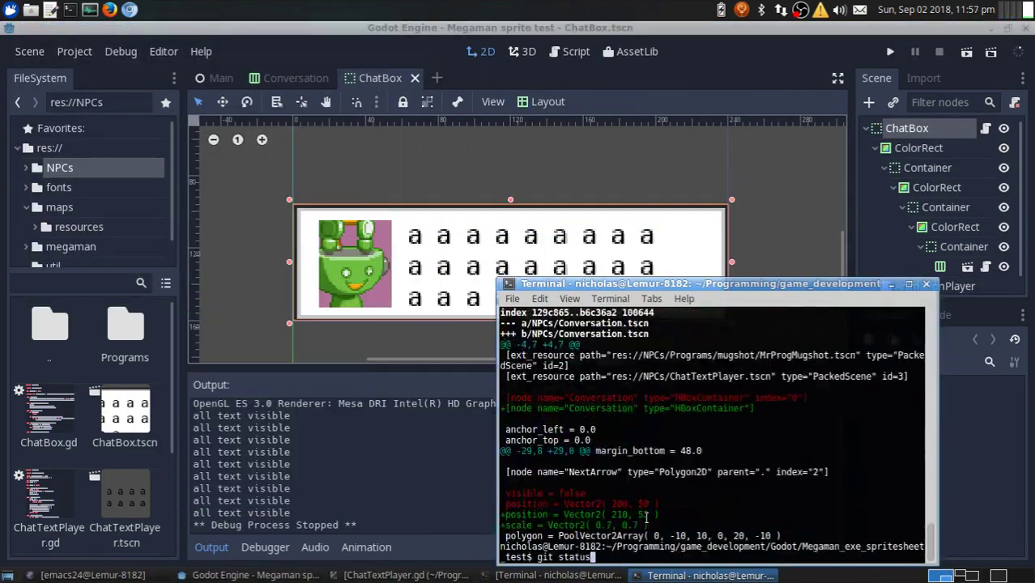
{"action": "key", "text": "Return"}
{"action": "type", "text": "git commit -m \"Changed the"}
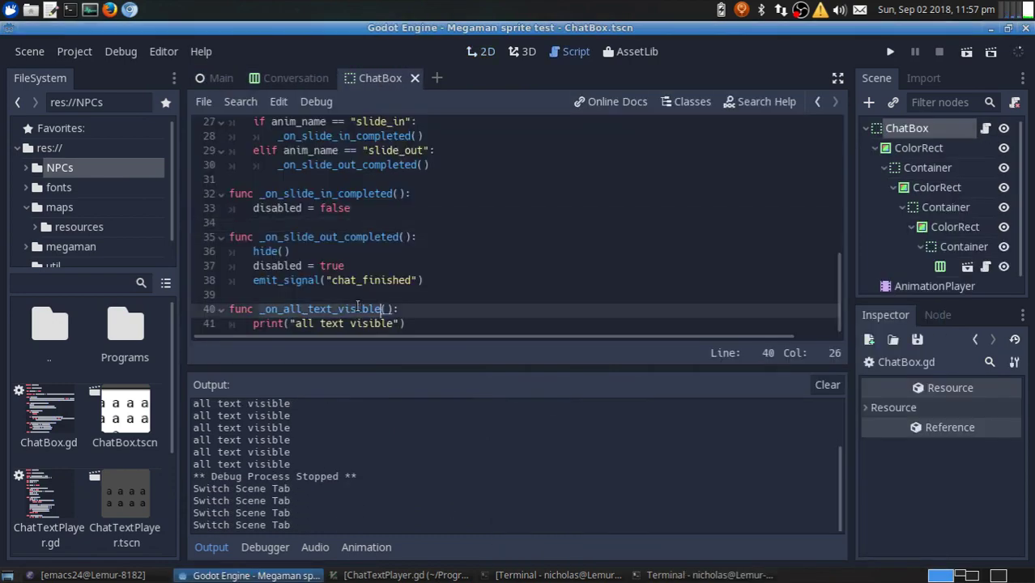
Add a TODO heading 'Change the text view animation to skip' to the emacs task list
{"action": "left_click", "coordinate": [81, 575]}
{"action": "key", "text": "alt+shift+Return"}
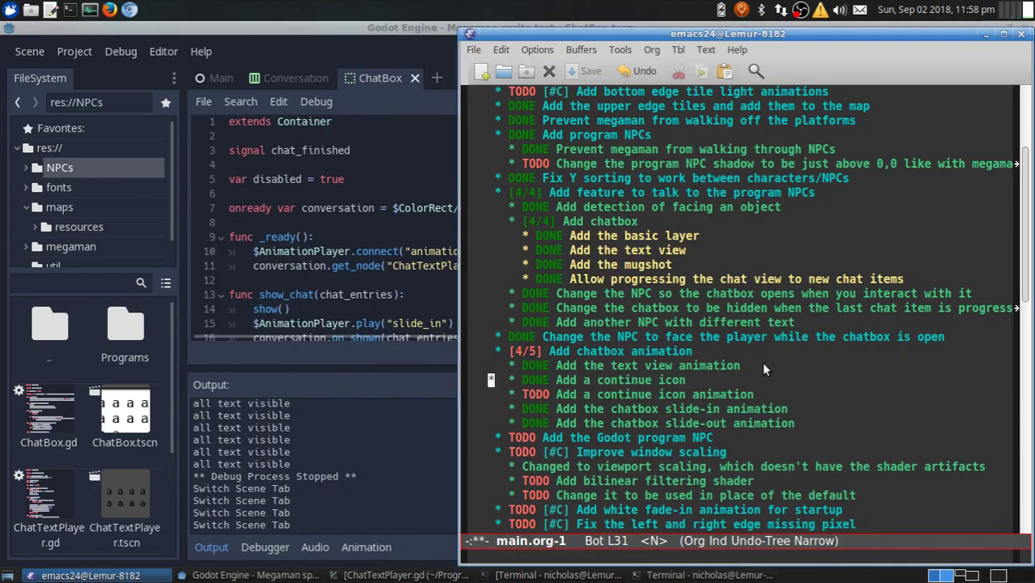
{"action": "type", "text": "Change the text view animation to skip"}
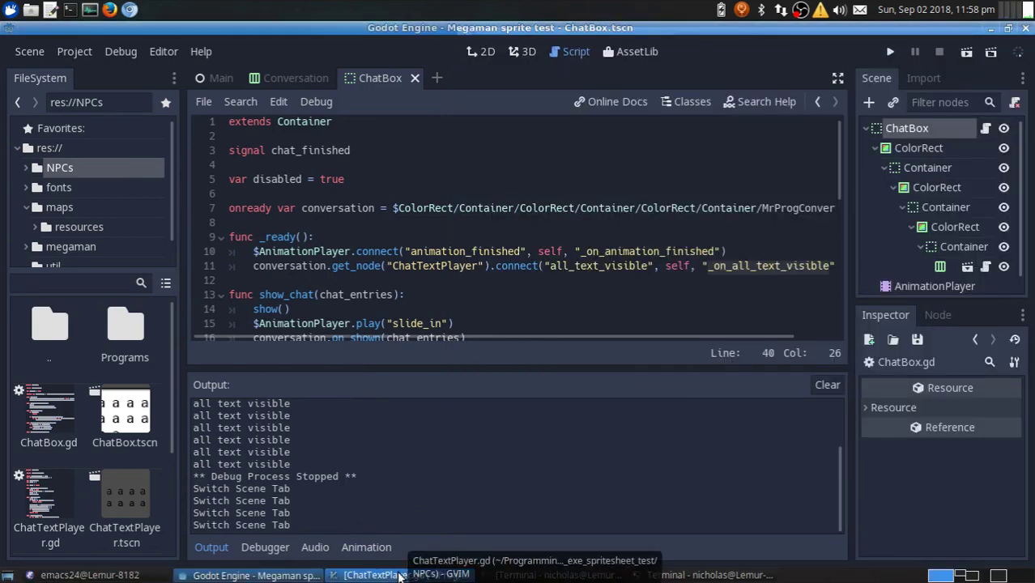
{"action": "scroll", "coordinate": [404, 269], "scroll_direction": "down", "scroll_amount": 5}
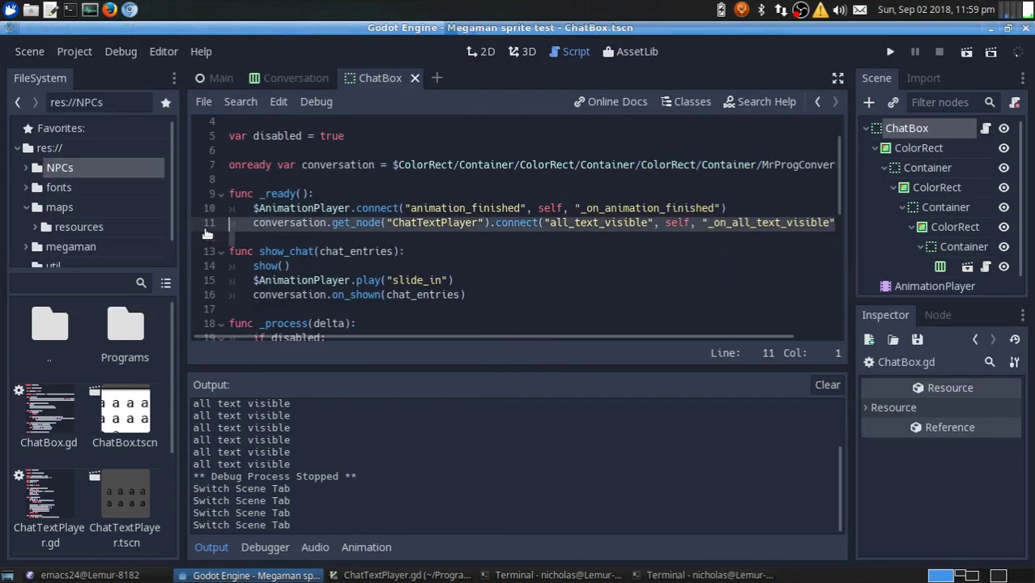